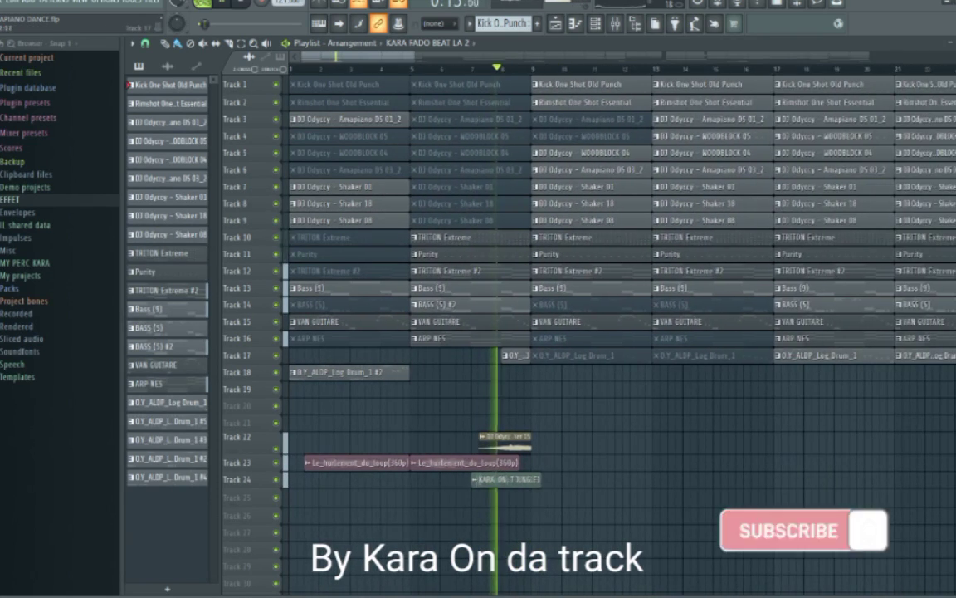
Step: Examine the arrangement of pattern and audio clips across the playlist tracks during playback
{"action": "scroll", "coordinate": [647, 332], "scroll_direction": "up", "scroll_amount": 2}
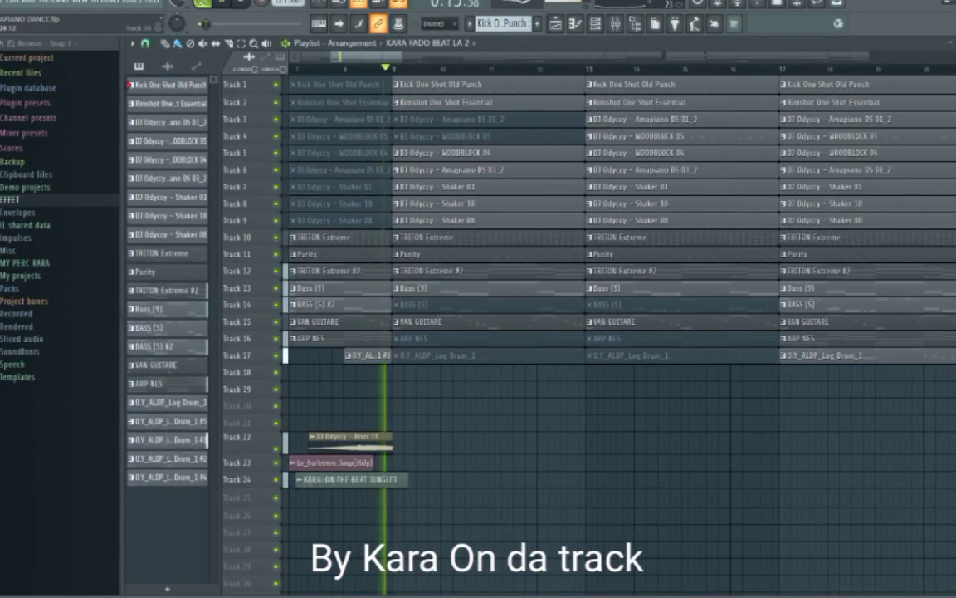
{"action": "scroll", "coordinate": [647, 332], "scroll_direction": "down", "scroll_amount": 5}
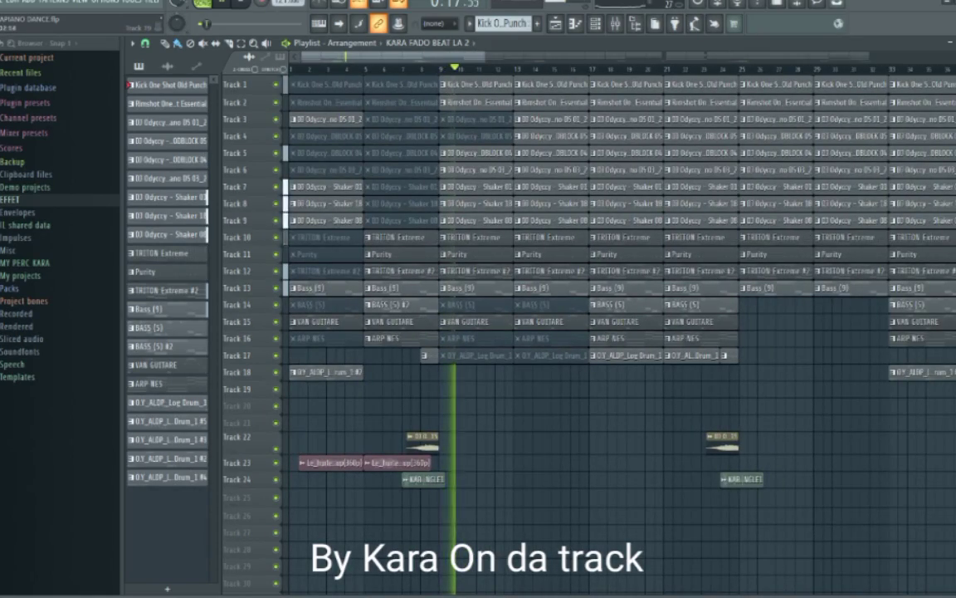
{"action": "scroll", "coordinate": [576, 332], "scroll_direction": "down", "scroll_amount": 3}
{"action": "scroll", "coordinate": [576, 332], "scroll_direction": "up", "scroll_amount": 2}
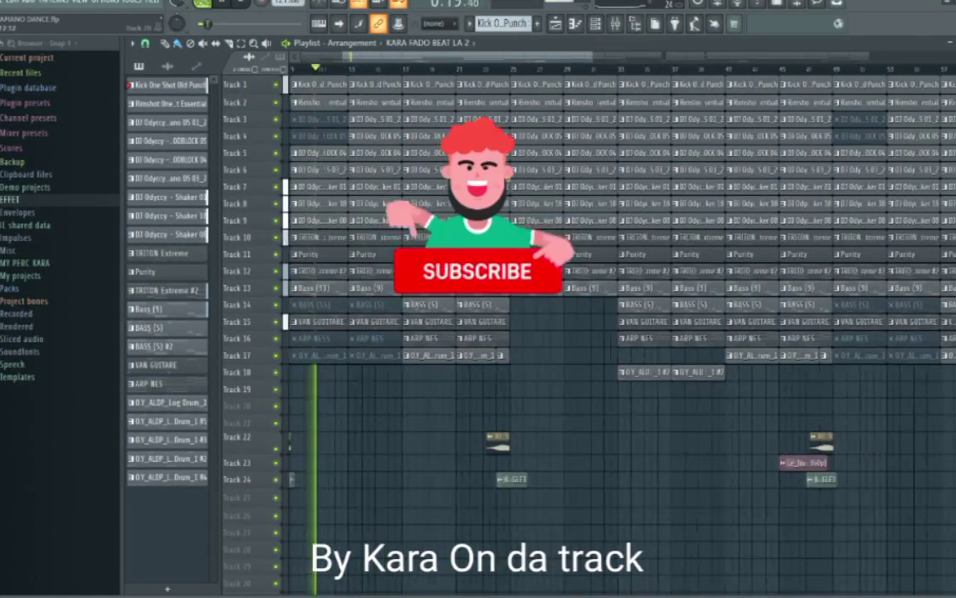
{"action": "scroll", "coordinate": [535, 361], "scroll_direction": "up", "scroll_amount": 3}
{"action": "scroll", "coordinate": [536, 361], "scroll_direction": "down", "scroll_amount": 4}
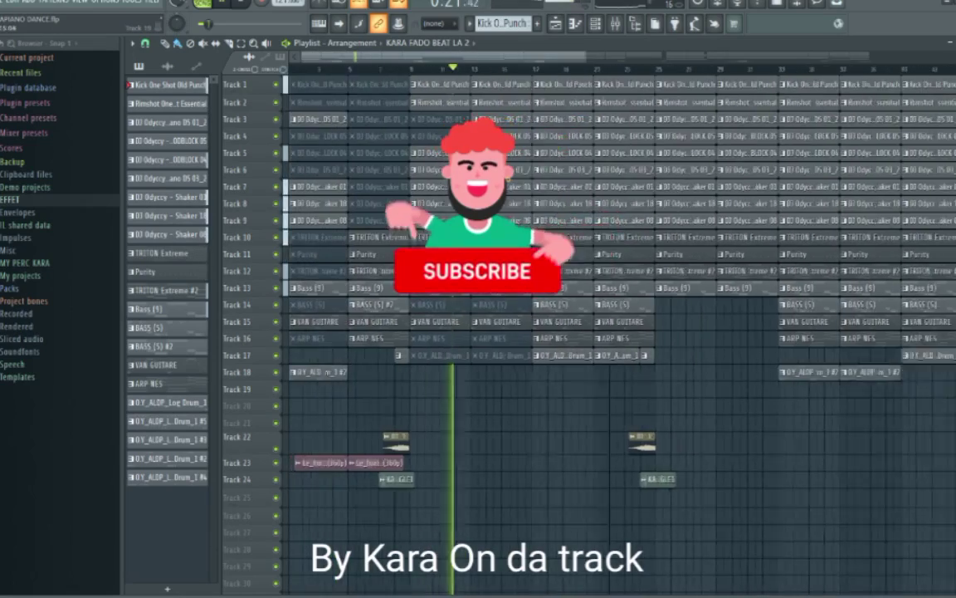
{"action": "scroll", "coordinate": [535, 362], "scroll_direction": "up", "scroll_amount": 3}
{"action": "scroll", "coordinate": [536, 361], "scroll_direction": "down", "scroll_amount": 2}
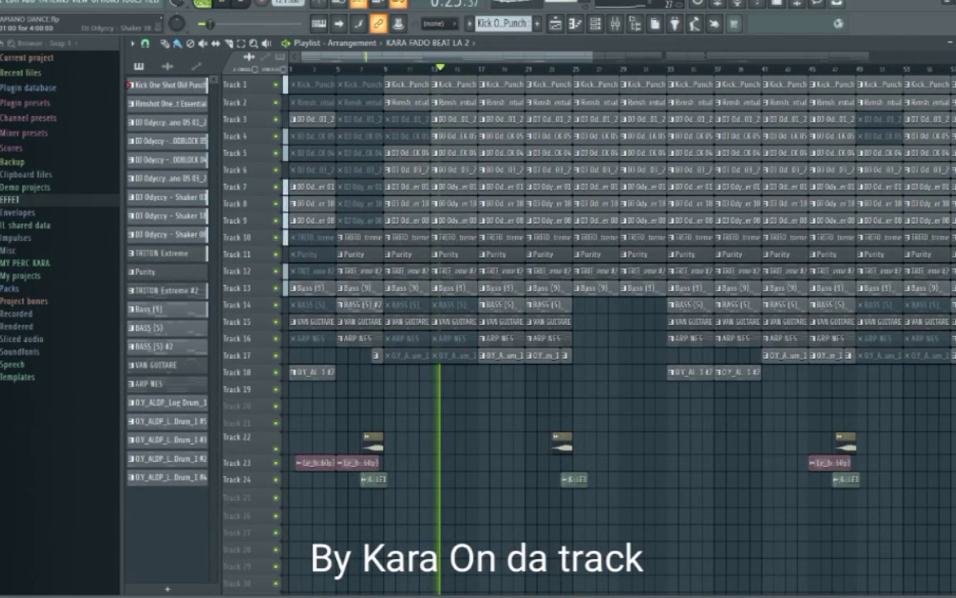
{"action": "scroll", "coordinate": [531, 361], "scroll_direction": "up", "scroll_amount": 3}
{"action": "left_click_drag", "start_coordinate": [406, 69], "coordinate": [524, 69]}
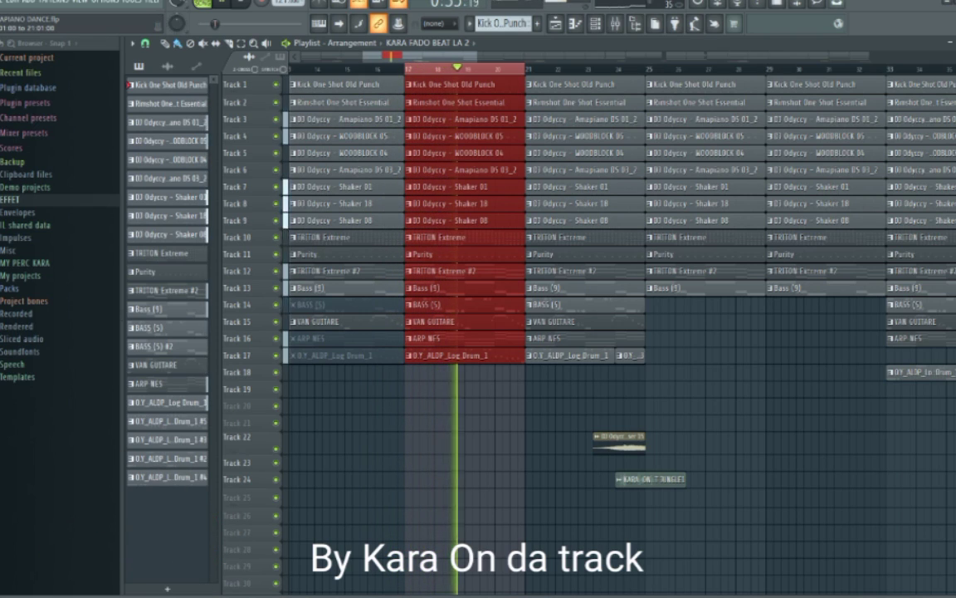
{"action": "left_click", "coordinate": [450, 356], "text": "ctrl"}
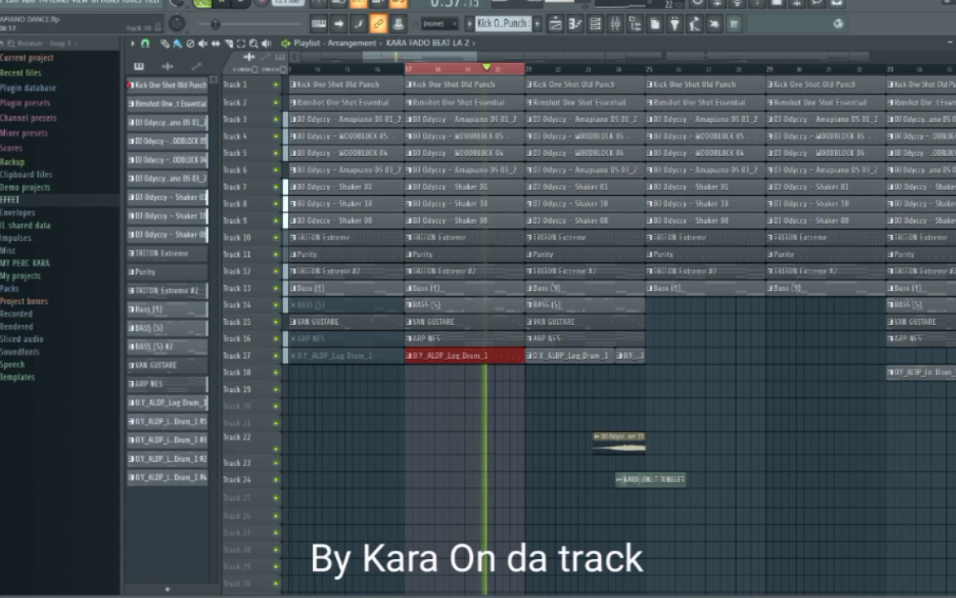
{"action": "scroll", "coordinate": [450, 355], "scroll_direction": "up", "scroll_amount": 3}
{"action": "left_click", "coordinate": [461, 389], "text": "ctrl"}
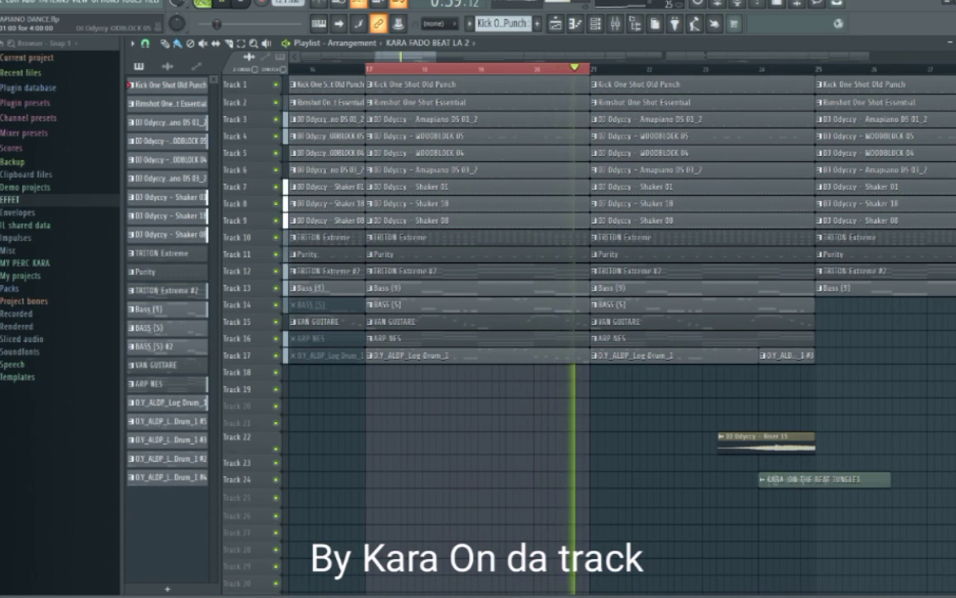
{"action": "left_click", "coordinate": [444, 70], "text": "ctrl"}
Step: Mark the section from bar 17 to bar 21 on the playlist timeline as the loop region, leaving no clips selected
{"action": "scroll", "coordinate": [445, 271], "scroll_direction": "down", "scroll_amount": 4}
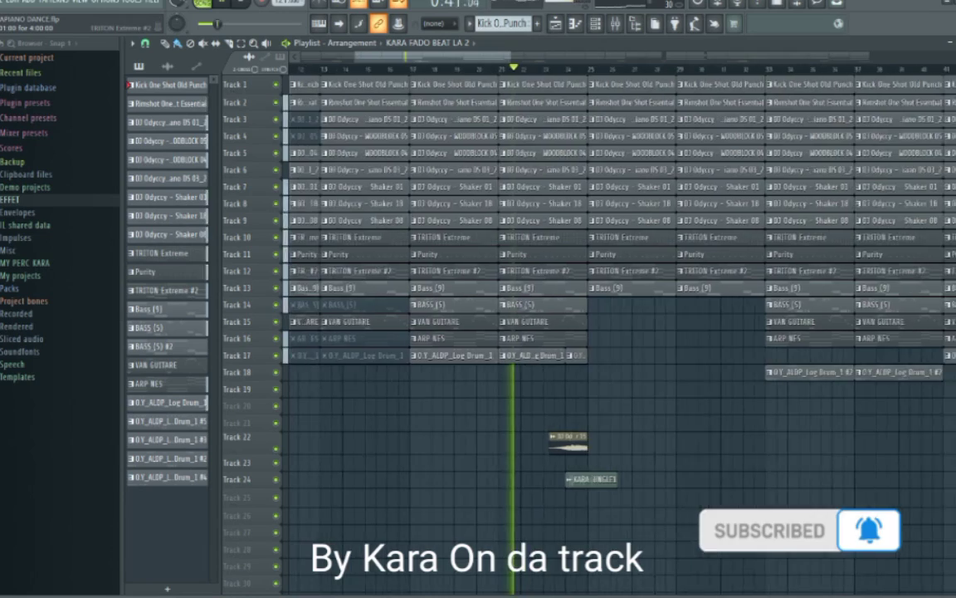
{"action": "scroll", "coordinate": [531, 332], "scroll_direction": "down", "scroll_amount": 3}
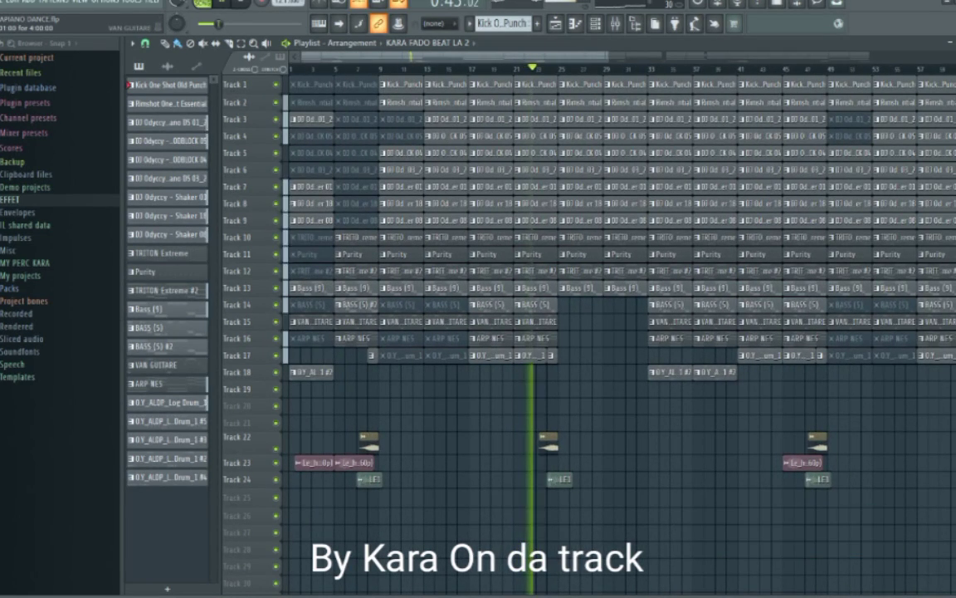
{"action": "scroll", "coordinate": [528, 333], "scroll_direction": "up", "scroll_amount": 3}
{"action": "scroll", "coordinate": [528, 324], "scroll_direction": "down", "scroll_amount": 2}
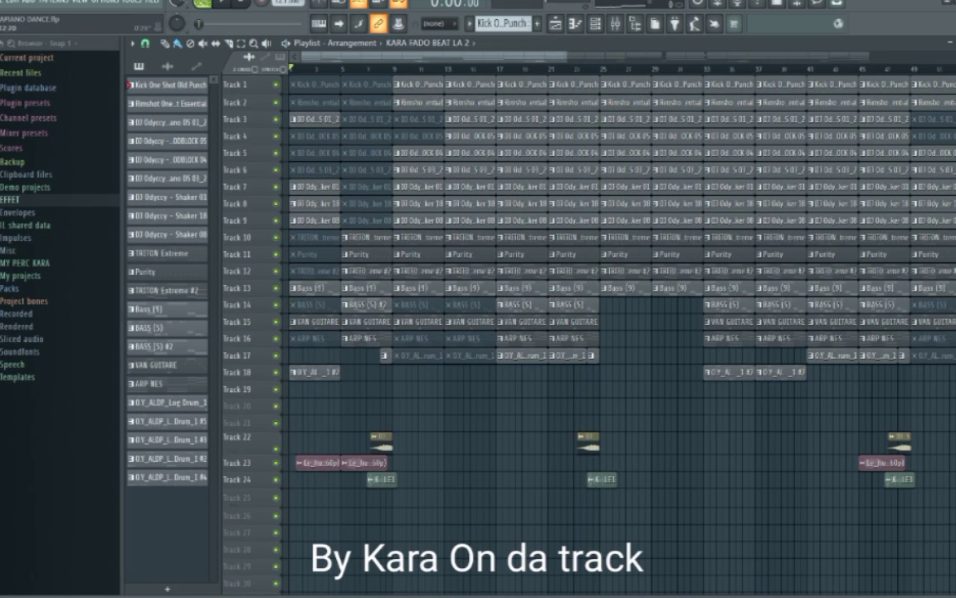
{"action": "left_click_drag", "start_coordinate": [497, 70], "coordinate": [540, 70]}
{"action": "left_click", "coordinate": [511, 462], "text": "ctrl"}
{"action": "scroll", "coordinate": [506, 462], "scroll_direction": "up", "scroll_amount": 6}
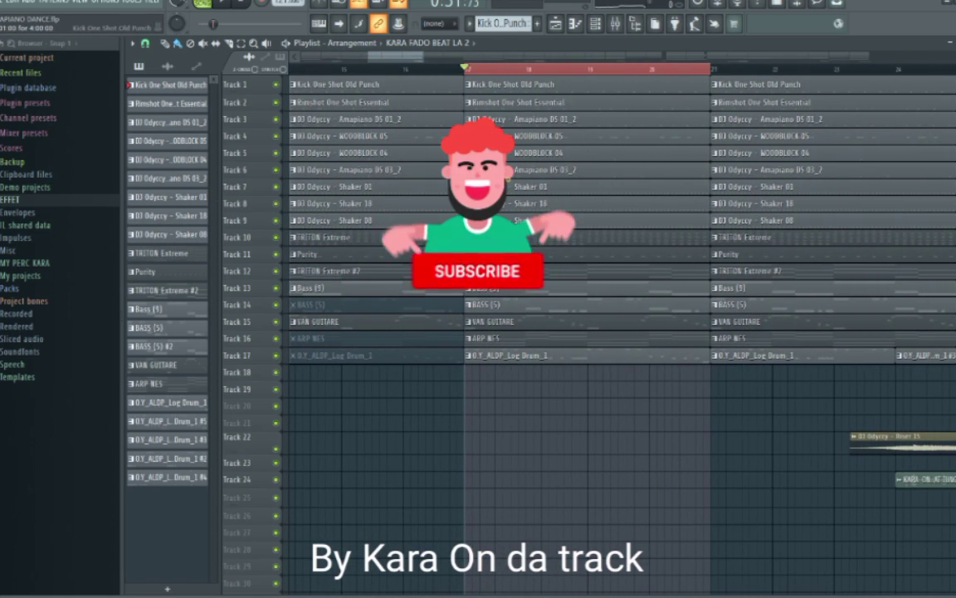
Step: Enlarge the playlist tracks, solo Track 1 with the Kick One Shot Old Punch pattern and play the looped section
{"action": "scroll", "coordinate": [506, 463], "scroll_direction": "up", "scroll_amount": 3}
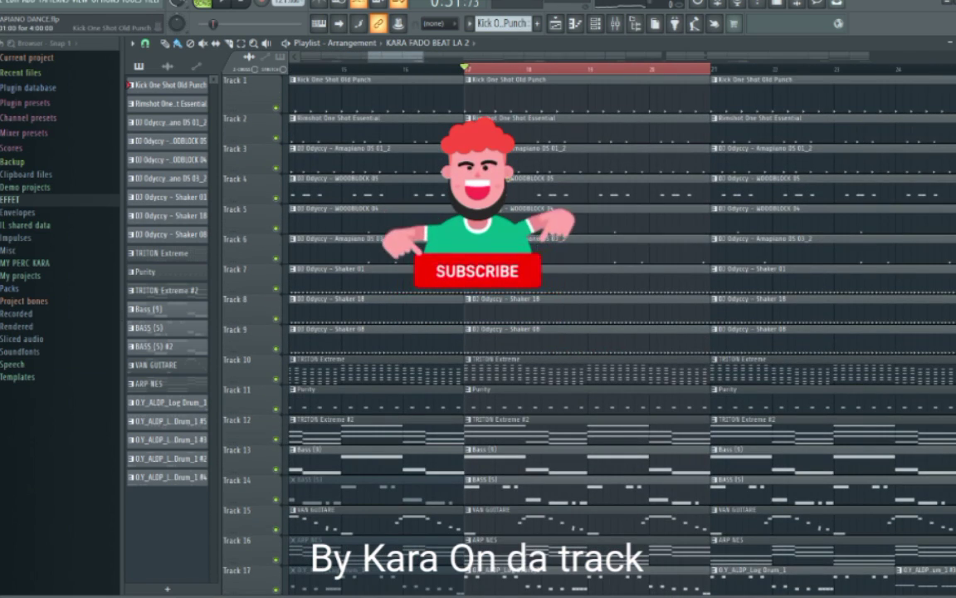
{"action": "right_click", "coordinate": [276, 108]}
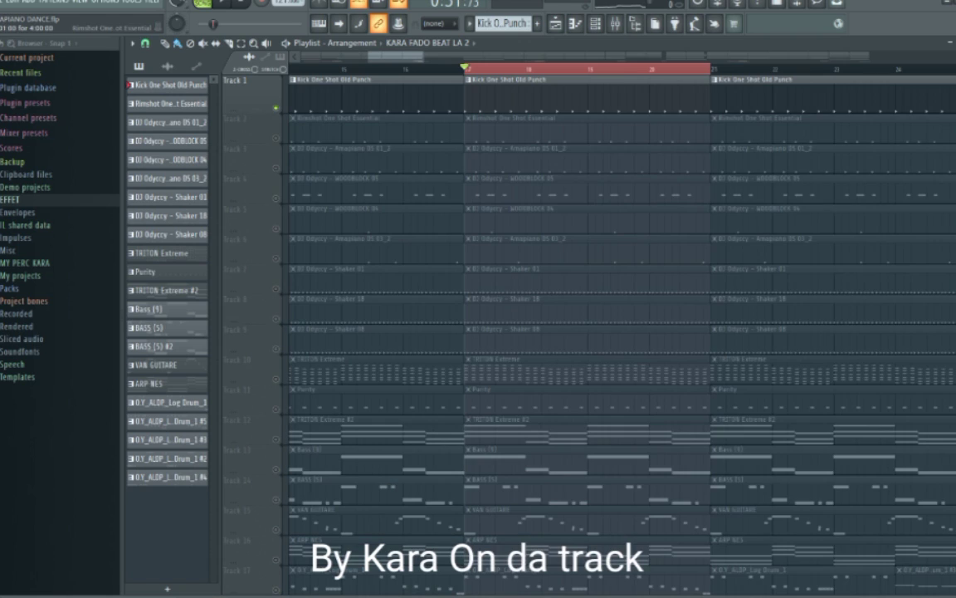
{"action": "key", "text": "space"}
{"action": "scroll", "coordinate": [511, 166], "scroll_direction": "up", "scroll_amount": 2}
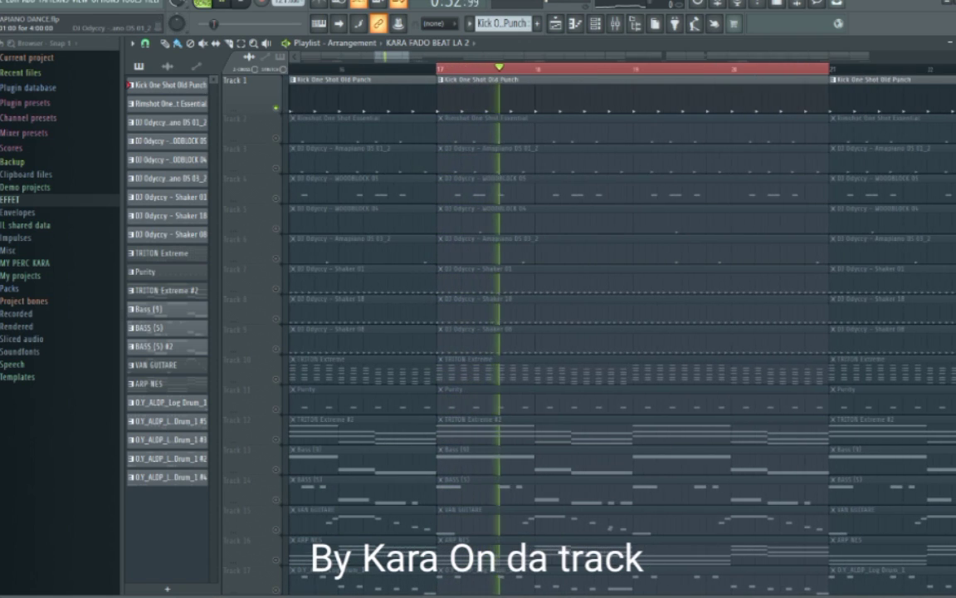
Step: Show all channels in the channel rack and examine the Kick One Shot Old Punch sampler settings
{"action": "left_click", "coordinate": [595, 24]}
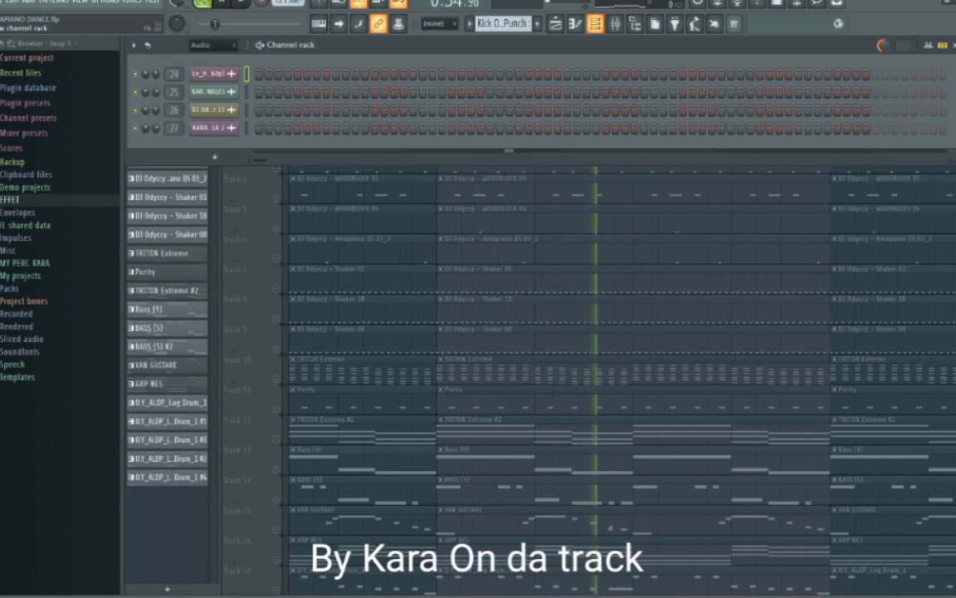
{"action": "left_click", "coordinate": [212, 46]}
{"action": "left_click", "coordinate": [198, 58]}
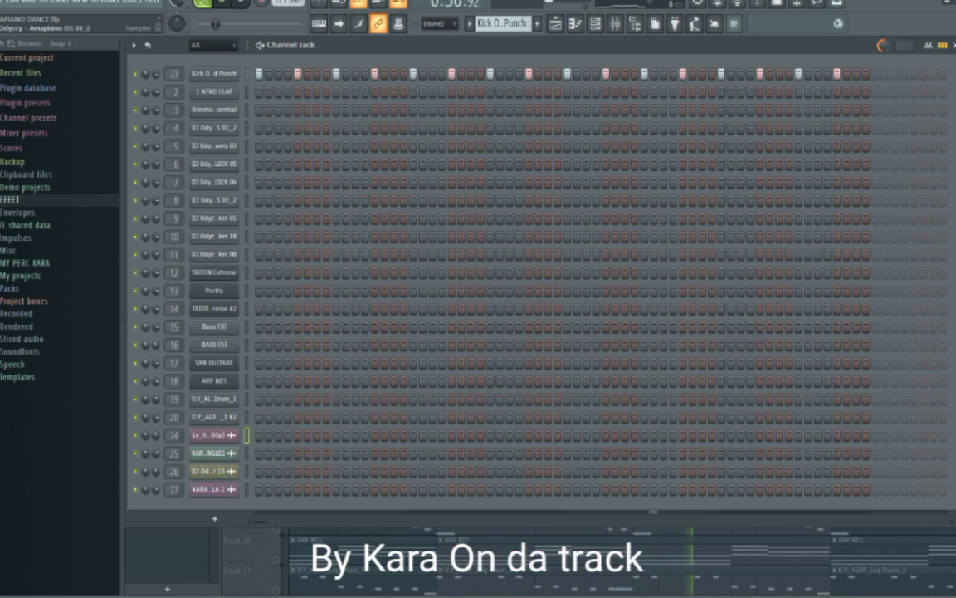
{"action": "left_click", "coordinate": [214, 73]}
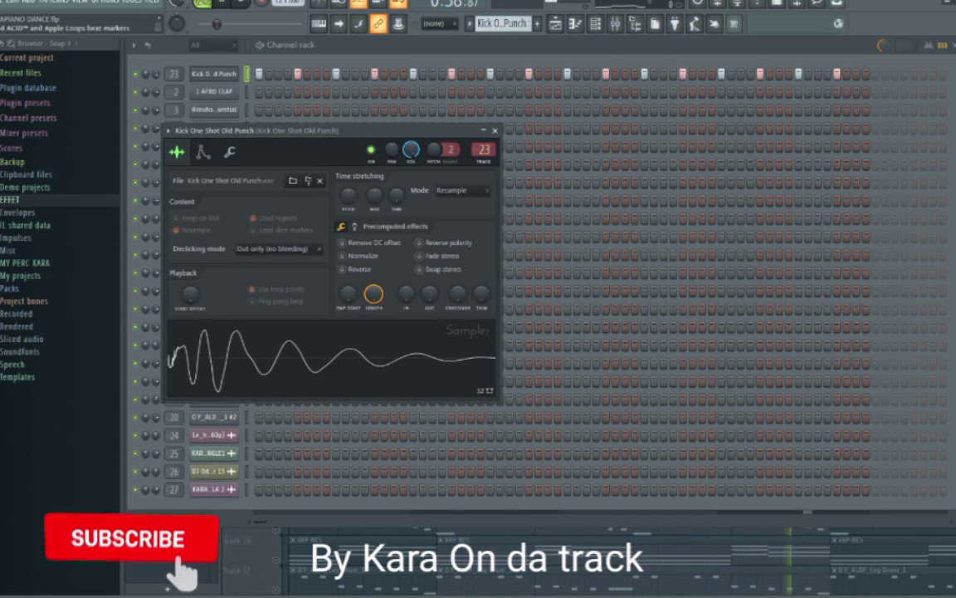
{"action": "left_click", "coordinate": [495, 130]}
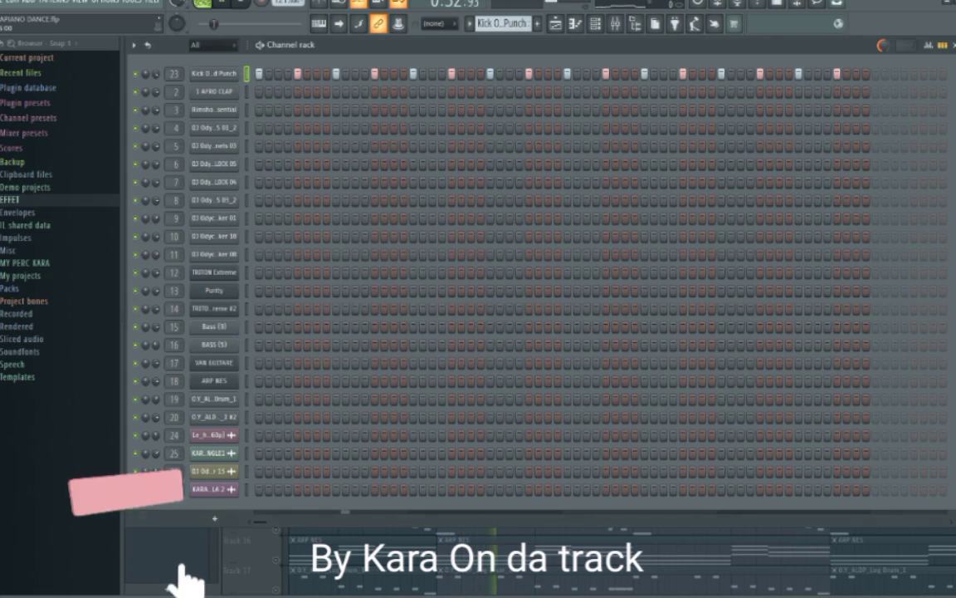
{"action": "left_click", "coordinate": [953, 45]}
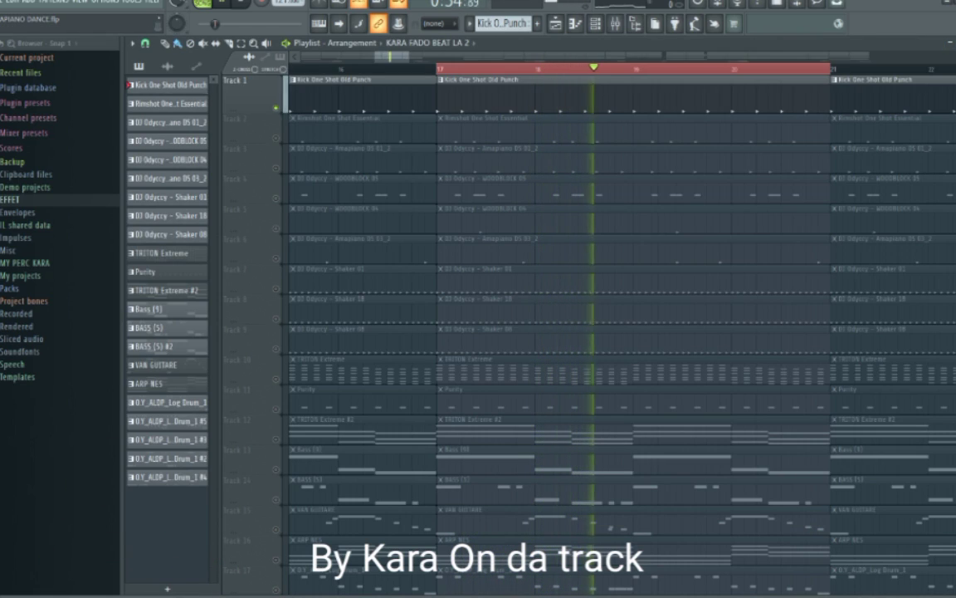
Step: Examine the Kick One Shot Old Punch track in the mixer
{"action": "key", "text": "F9"}
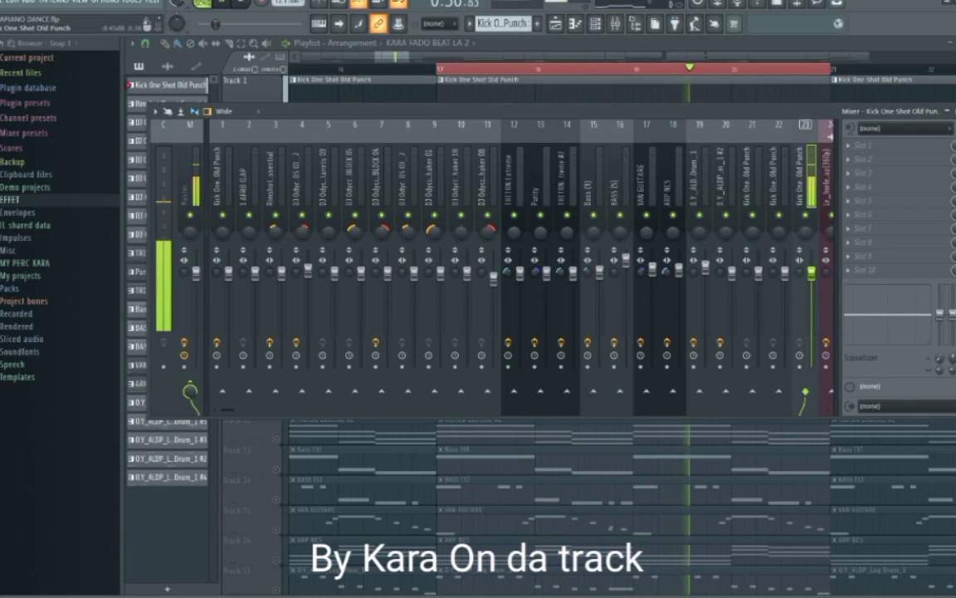
{"action": "scroll", "coordinate": [540, 265], "scroll_direction": "down", "scroll_amount": 6}
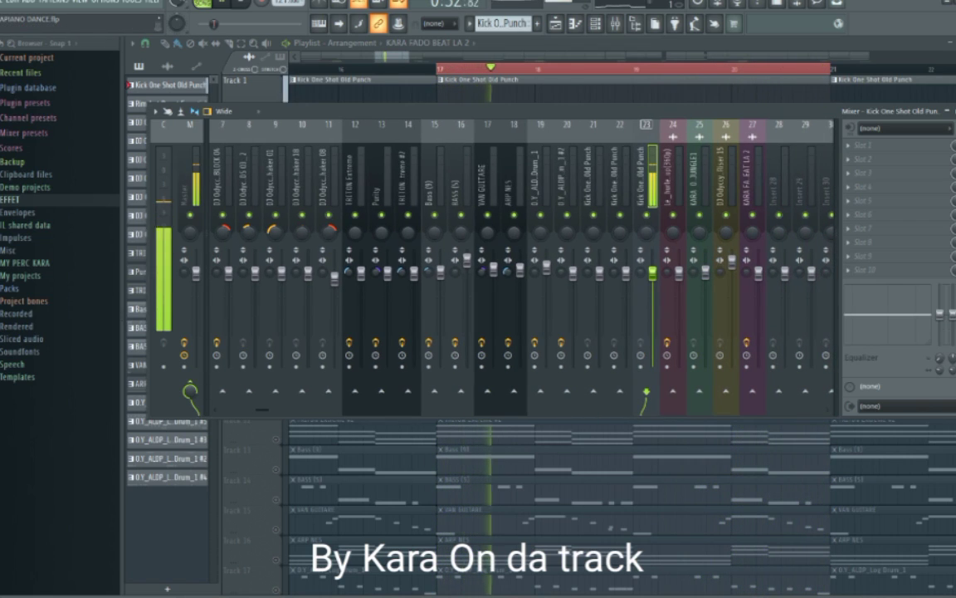
{"action": "key", "text": "Escape"}
Step: Stop playback, solo Track 2 with the Rimshot One Shot Essential pattern and listen to it in the loop
{"action": "scroll", "coordinate": [445, 130], "scroll_direction": "down", "scroll_amount": 4}
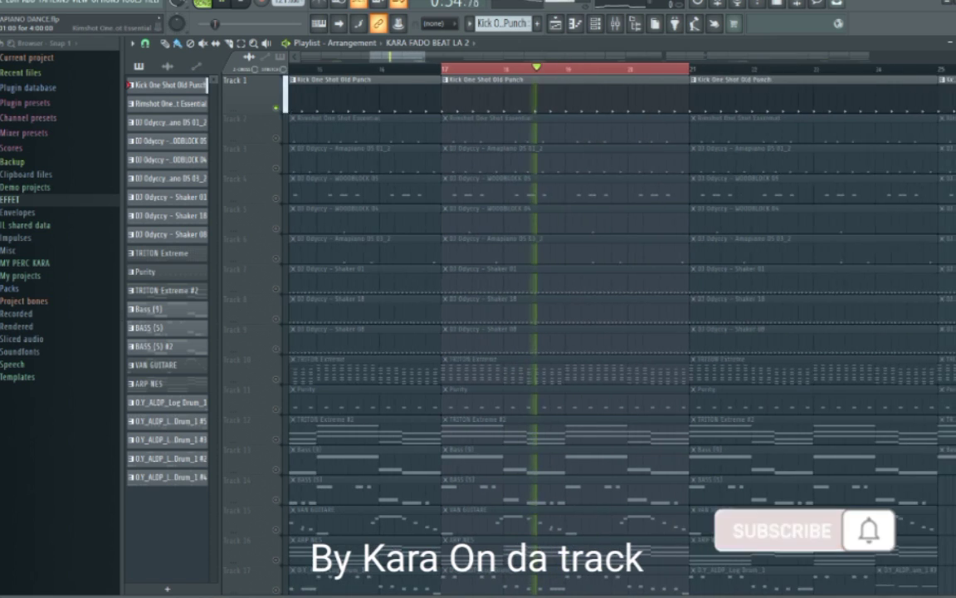
{"action": "key", "text": "space"}
{"action": "right_click", "coordinate": [276, 138]}
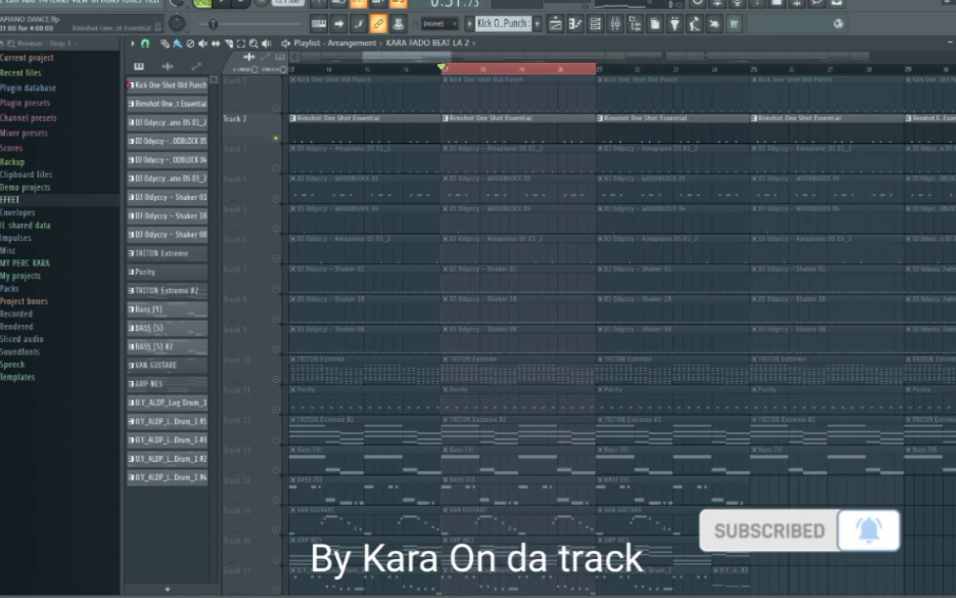
{"action": "scroll", "coordinate": [453, 129], "scroll_direction": "up", "scroll_amount": 4}
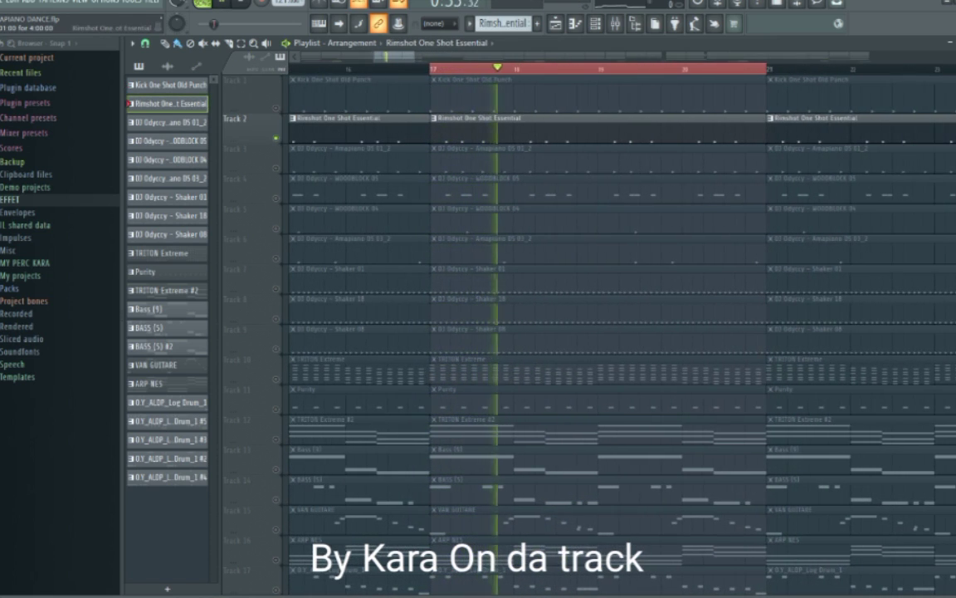
{"action": "scroll", "coordinate": [555, 129], "scroll_direction": "up", "scroll_amount": 2}
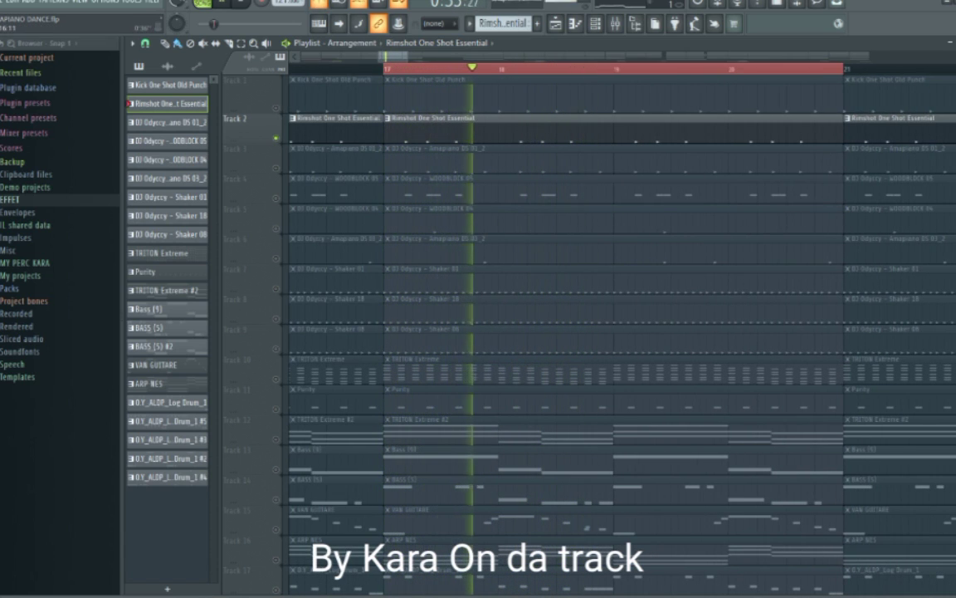
Step: Examine the Fruity parametric EQ 2 curve on mixer track 3, Rimshot One Shot Essential
{"action": "left_click", "coordinate": [615, 24]}
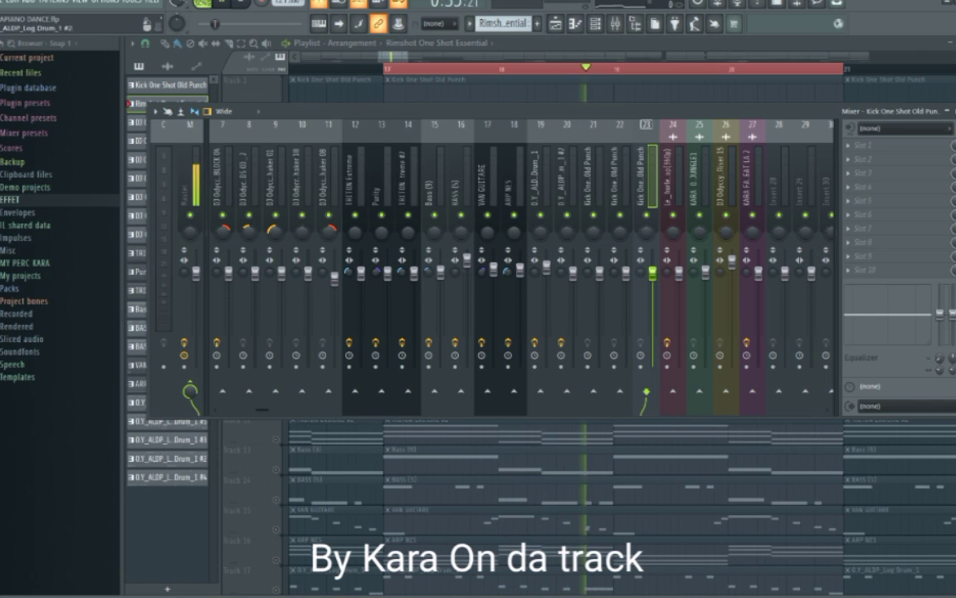
{"action": "scroll", "coordinate": [562, 178], "scroll_direction": "up", "scroll_amount": 3}
{"action": "left_click", "coordinate": [275, 178]}
{"action": "left_click", "coordinate": [888, 146]}
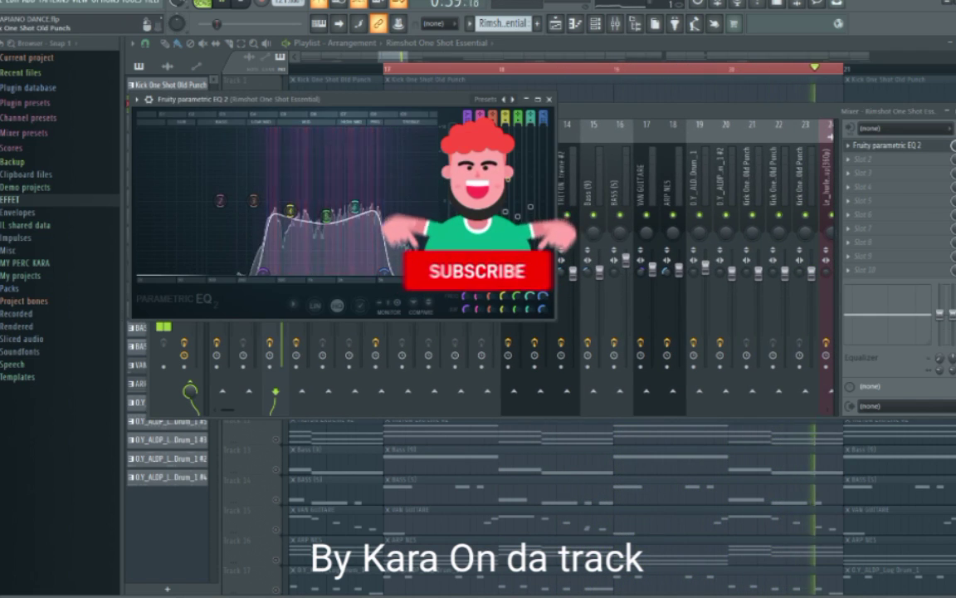
{"action": "left_click", "coordinate": [887, 146]}
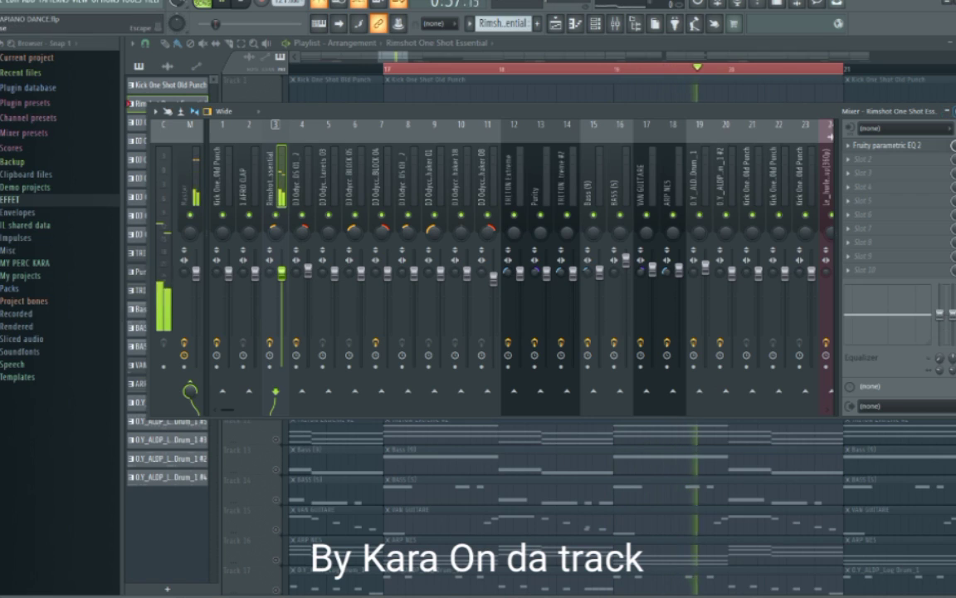
{"action": "left_click", "coordinate": [954, 111]}
Step: Solo playlist Track 3, DJ Odyccy - Amapiano DS 01_2, and examine the Fruity parametric EQ 2 on its mixer track 4
{"action": "right_click", "coordinate": [275, 169]}
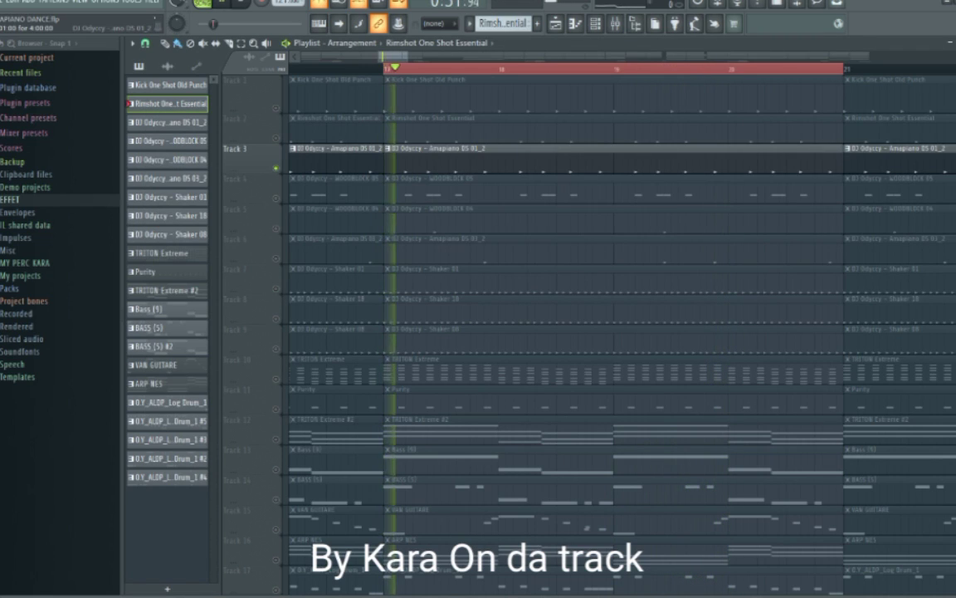
{"action": "left_click", "coordinate": [615, 23]}
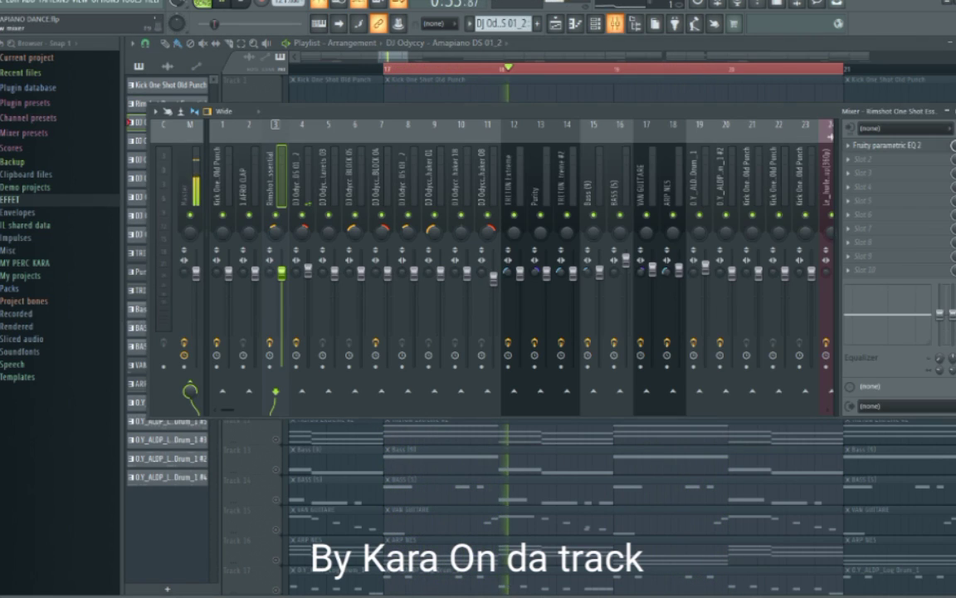
{"action": "left_click", "coordinate": [299, 178]}
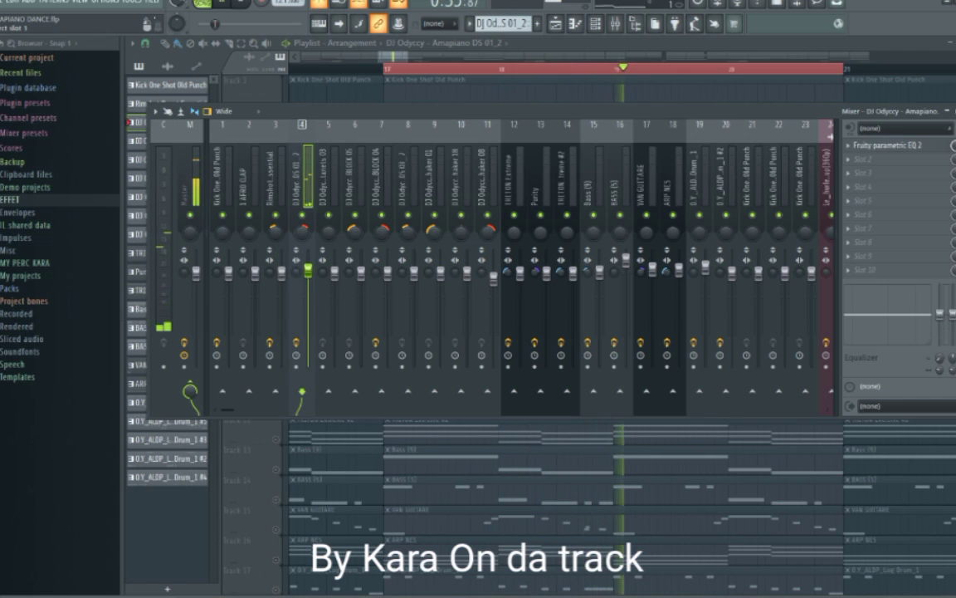
{"action": "left_click", "coordinate": [888, 145]}
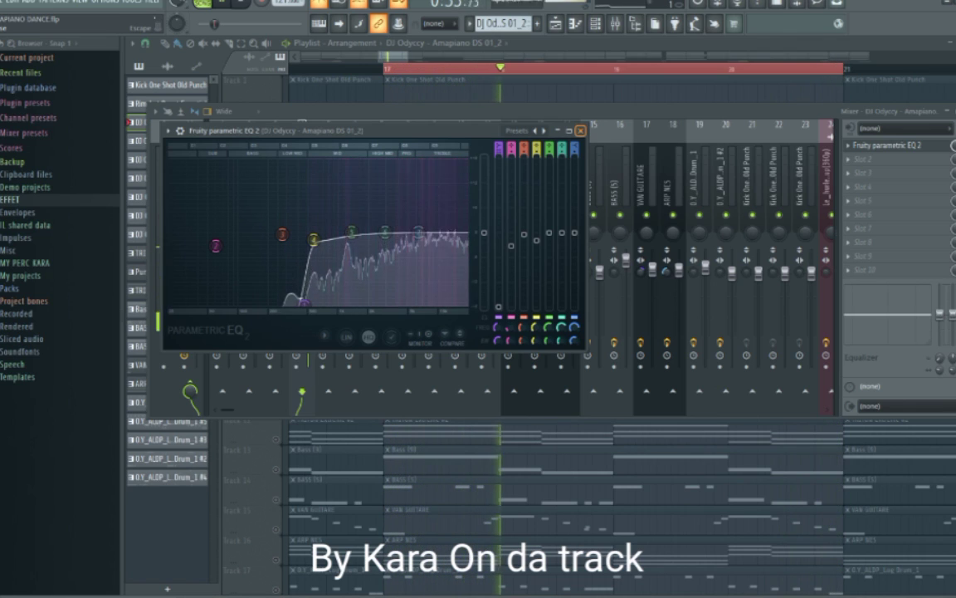
{"action": "left_click", "coordinate": [580, 131]}
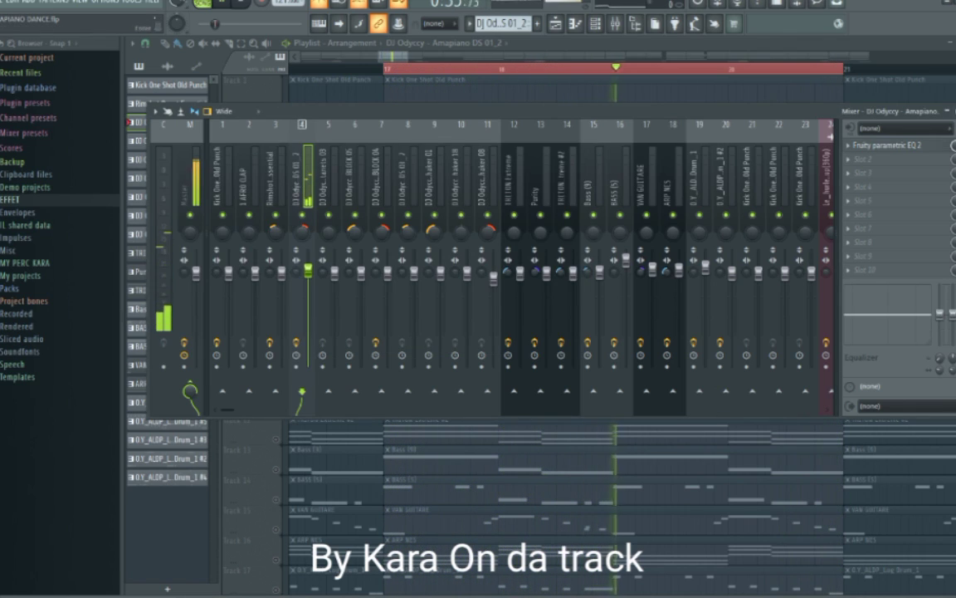
{"action": "key", "text": "F9"}
Step: Solo playlist Track 4, DJ Odyccy - WOODBLOCK 05, and check its track in the mixer while the loop plays
{"action": "right_click", "coordinate": [276, 198]}
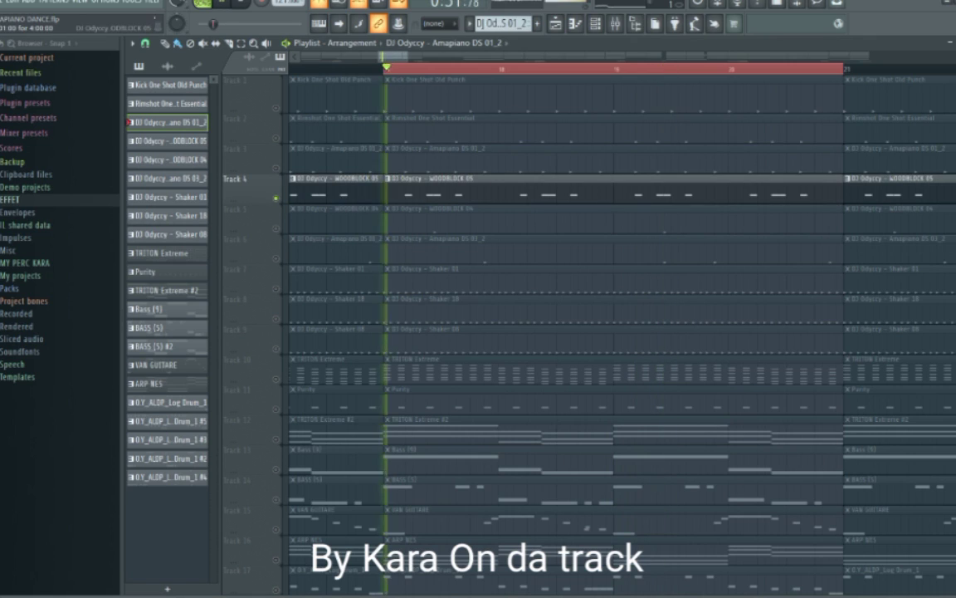
{"action": "left_click", "coordinate": [424, 189]}
{"action": "left_click", "coordinate": [615, 23]}
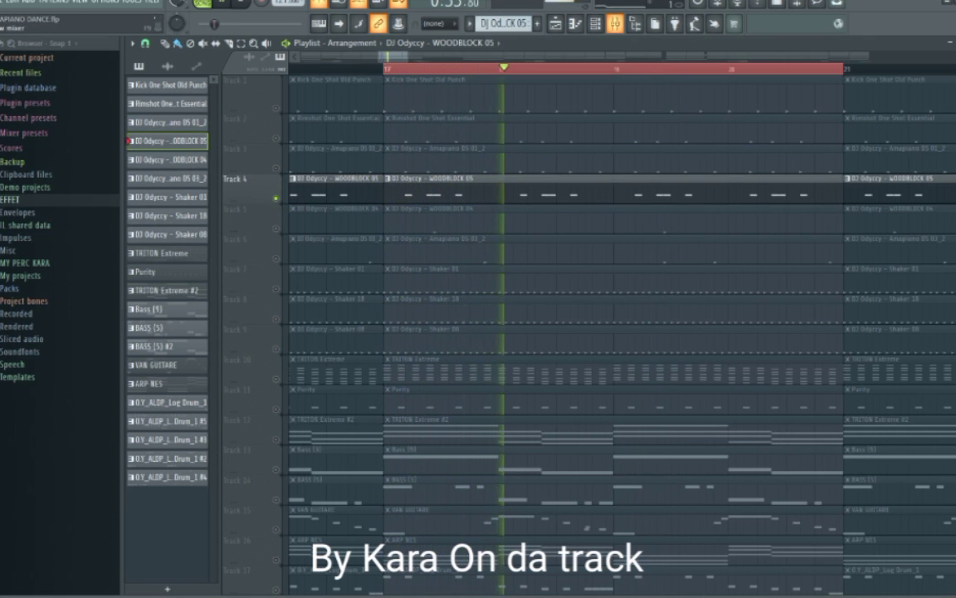
{"action": "left_click", "coordinate": [352, 177]}
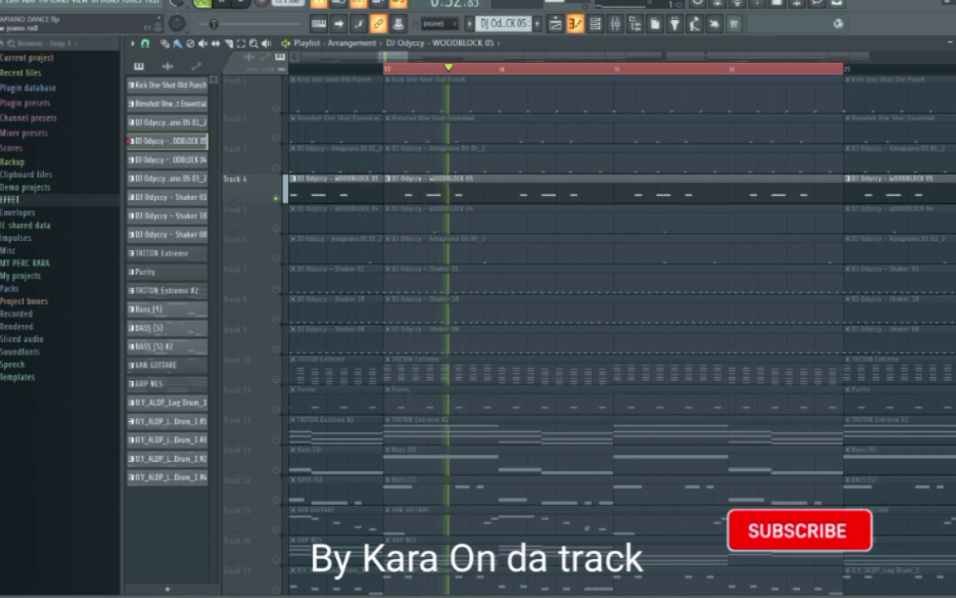
Step: Examine the WOODBLOCK 05 note pattern and sampler channel in the channel rack
{"action": "left_click", "coordinate": [596, 23]}
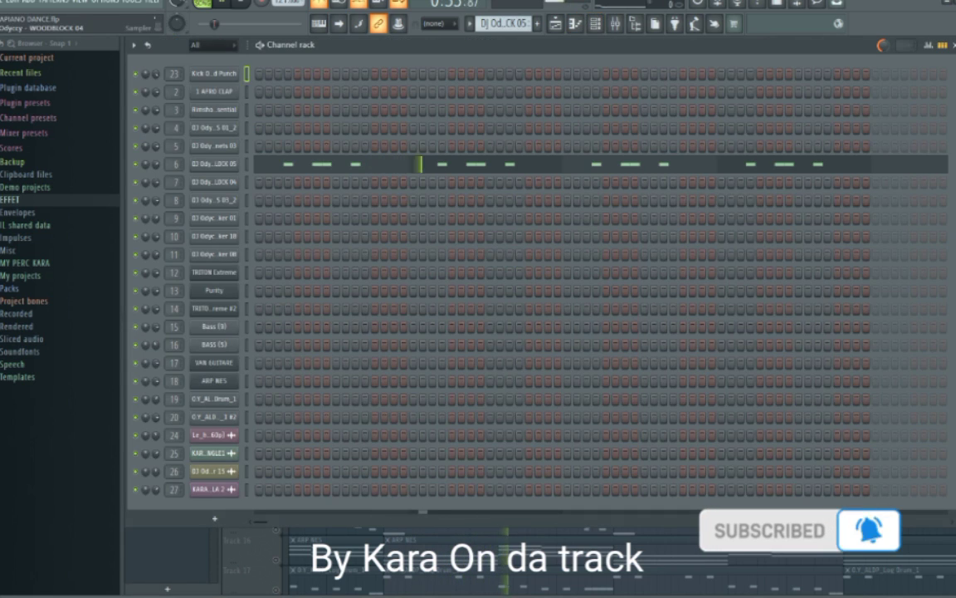
{"action": "left_click", "coordinate": [214, 164]}
{"action": "left_click", "coordinate": [215, 164]}
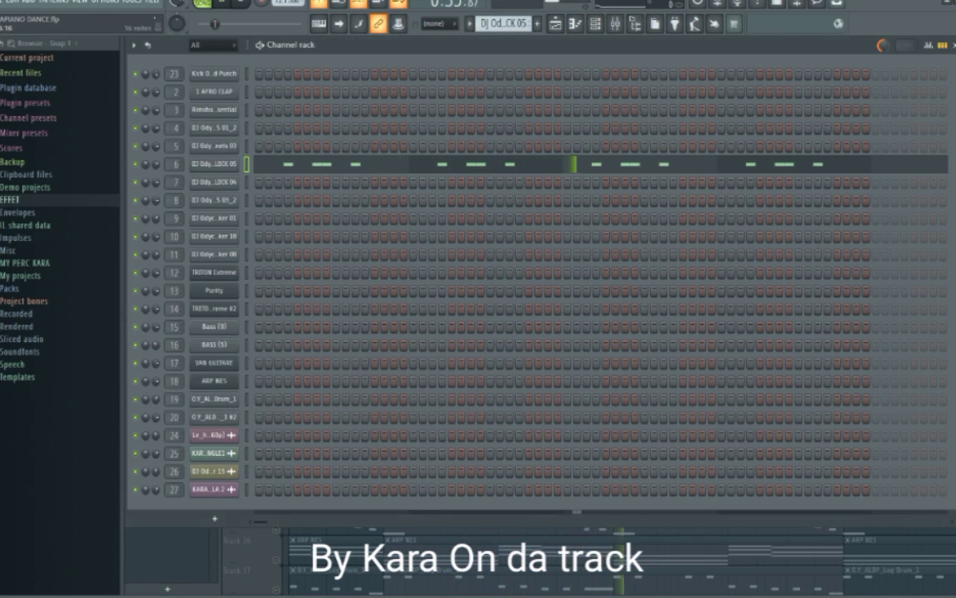
{"action": "left_click", "coordinate": [954, 46]}
Step: Solo playlist Track 5, DJ Odyccy - WOODBLOCK 04, and examine its Sampler settings and waveform
{"action": "key", "text": "space"}
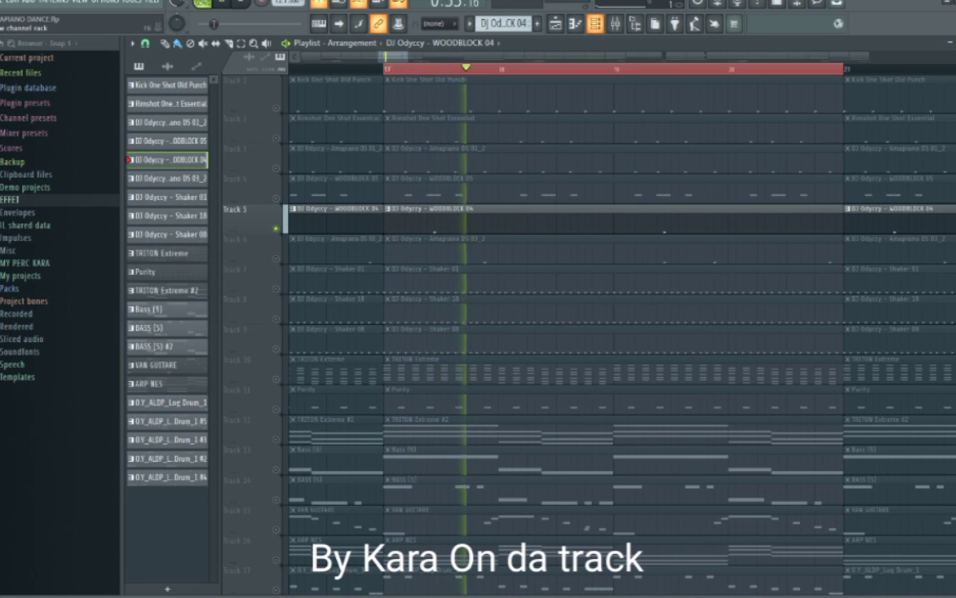
{"action": "key", "text": "F6"}
{"action": "left_click", "coordinate": [214, 182]}
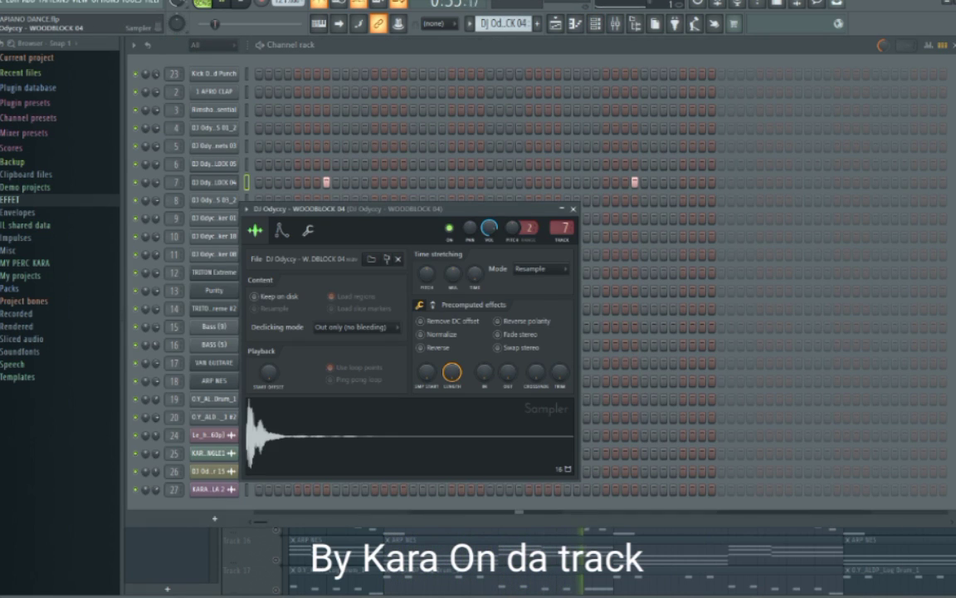
{"action": "left_click", "coordinate": [214, 182]}
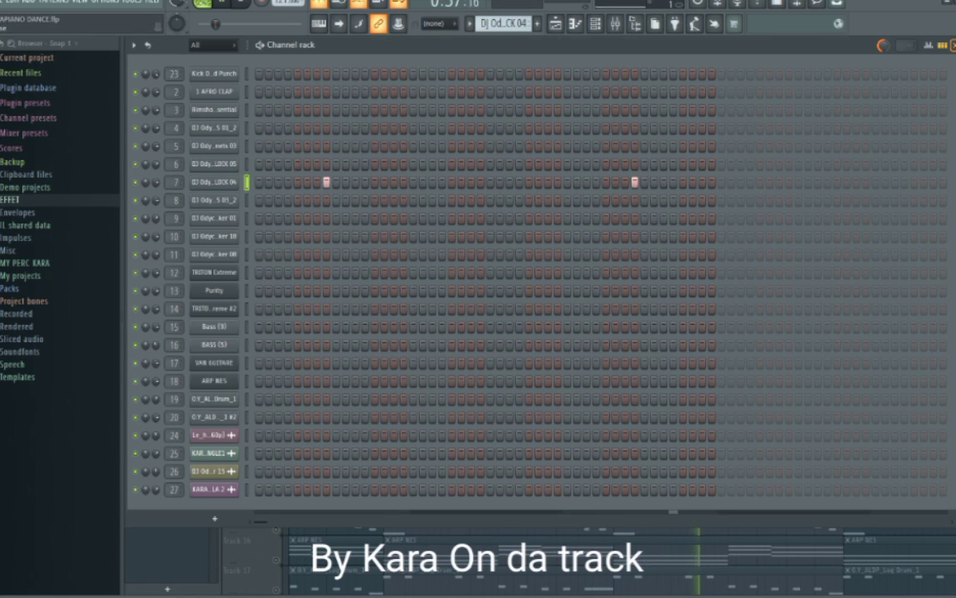
Step: Examine the Fruity parametric EQ 2 curve on mixer track 7, DJ Odyccy - WOODBLOCK 04
{"action": "key", "text": "F6"}
{"action": "key", "text": "F9"}
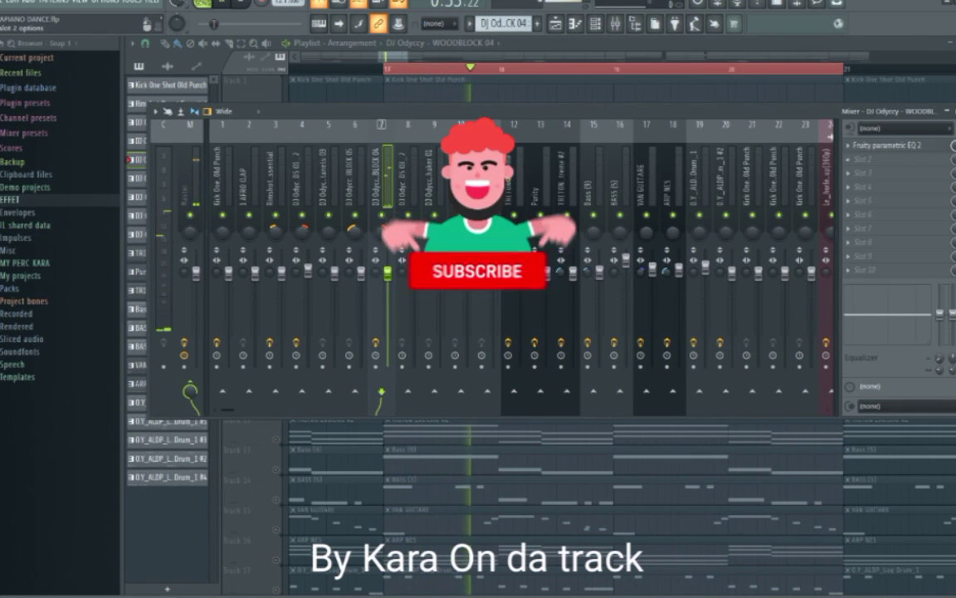
{"action": "left_click", "coordinate": [888, 145]}
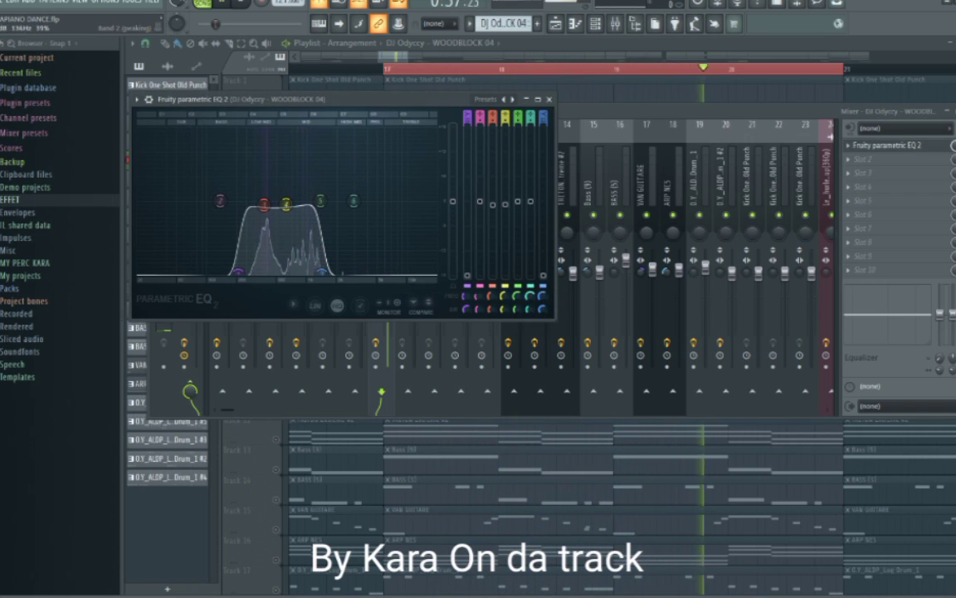
{"action": "left_click", "coordinate": [548, 100]}
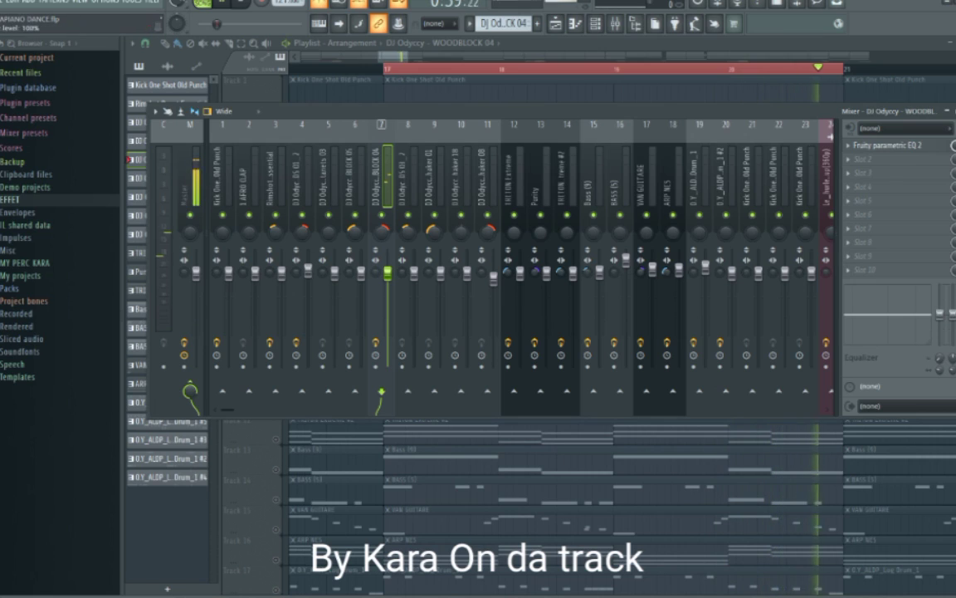
{"action": "left_click", "coordinate": [955, 112]}
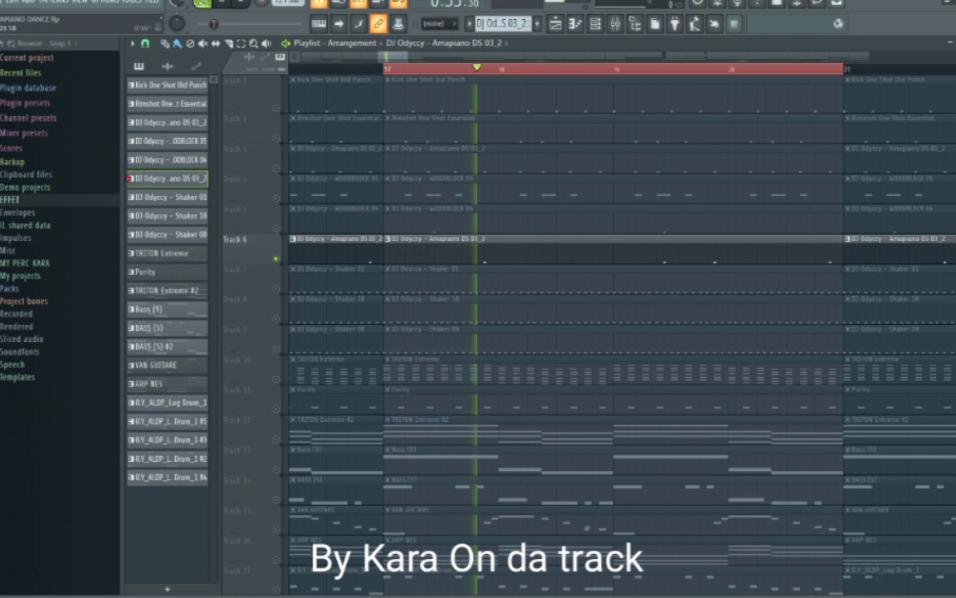
Step: Examine the step pattern and Sampler settings of the DJ Odyccy - Amapiano DS 03_2 channel
{"action": "key", "text": "F6"}
{"action": "left_click", "coordinate": [214, 200]}
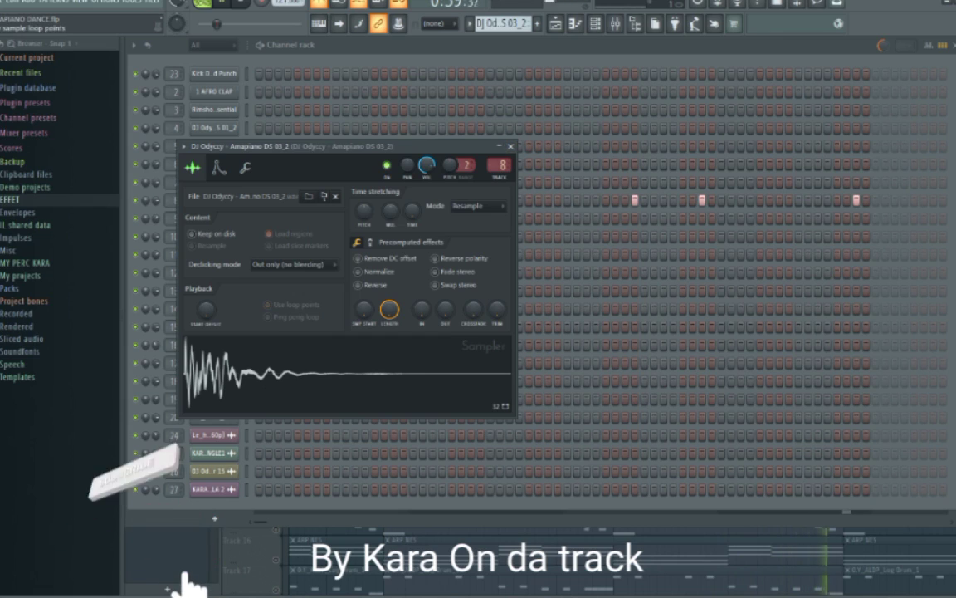
{"action": "key", "text": "Escape"}
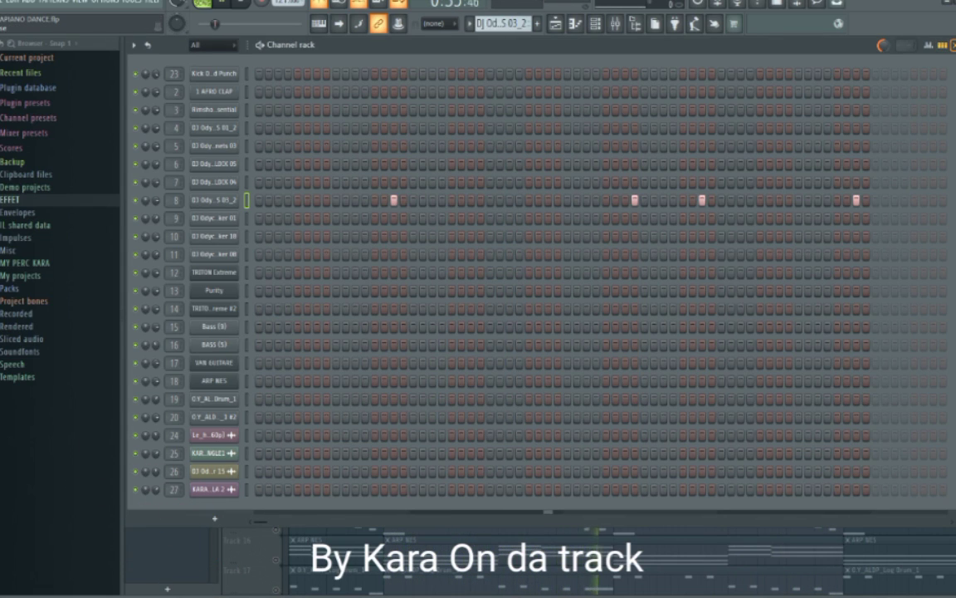
{"action": "left_click", "coordinate": [954, 46]}
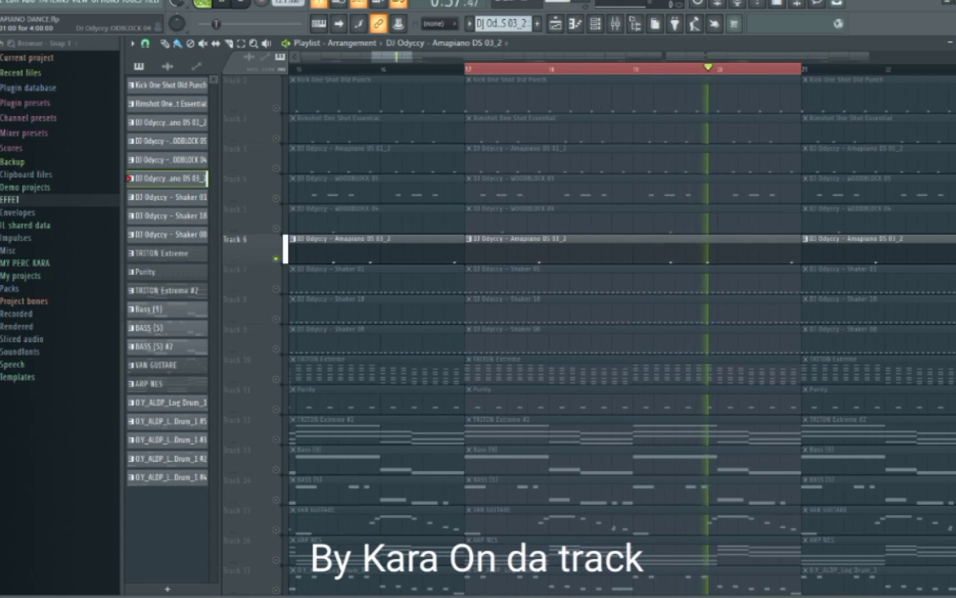
Step: Examine the level, panning and effect slots of mixer track 8, DJ Odyccy - Amapiano DS 03_2
{"action": "scroll", "coordinate": [597, 220], "scroll_direction": "down", "scroll_amount": 4}
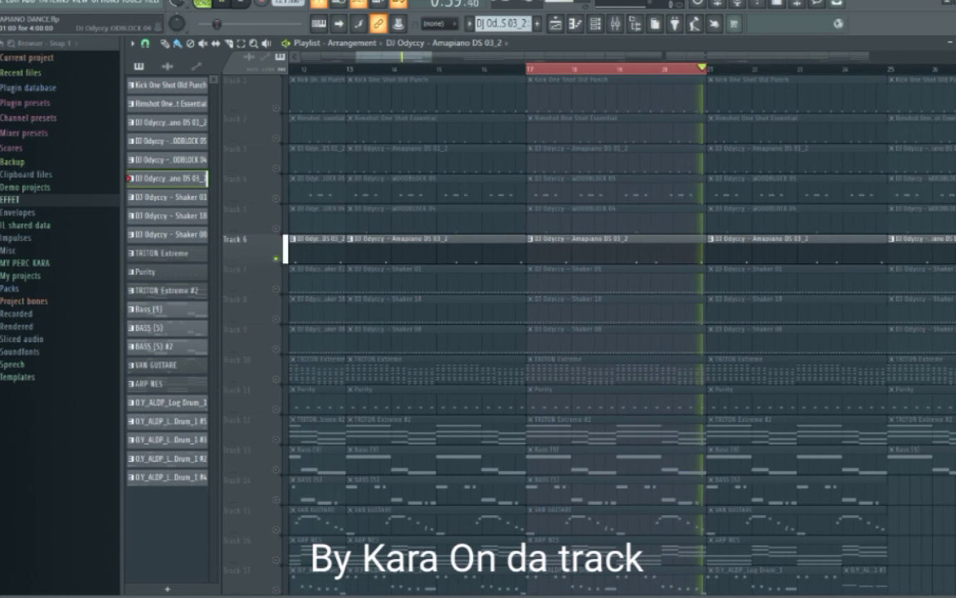
{"action": "scroll", "coordinate": [671, 220], "scroll_direction": "up", "scroll_amount": 3}
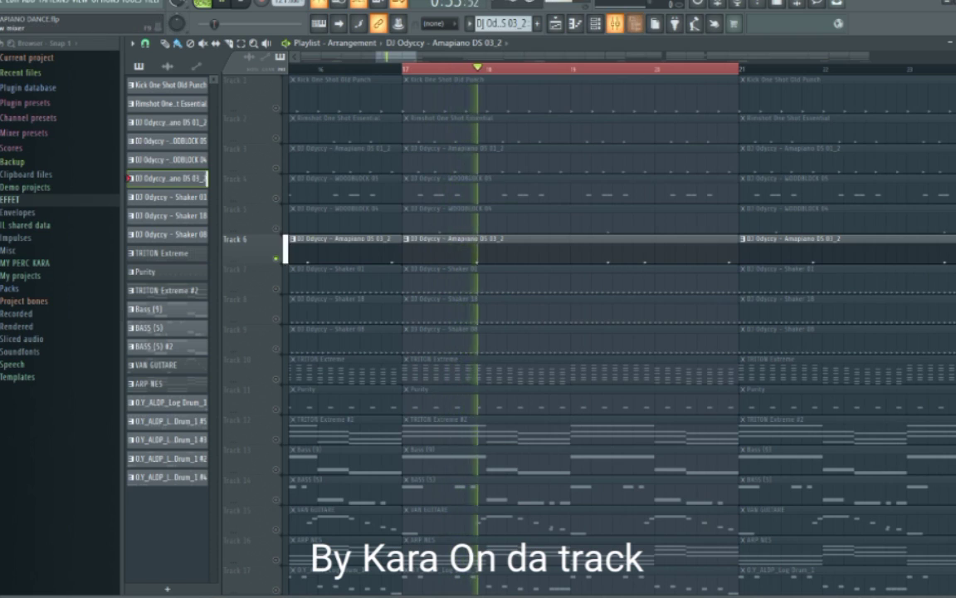
{"action": "left_click", "coordinate": [616, 23]}
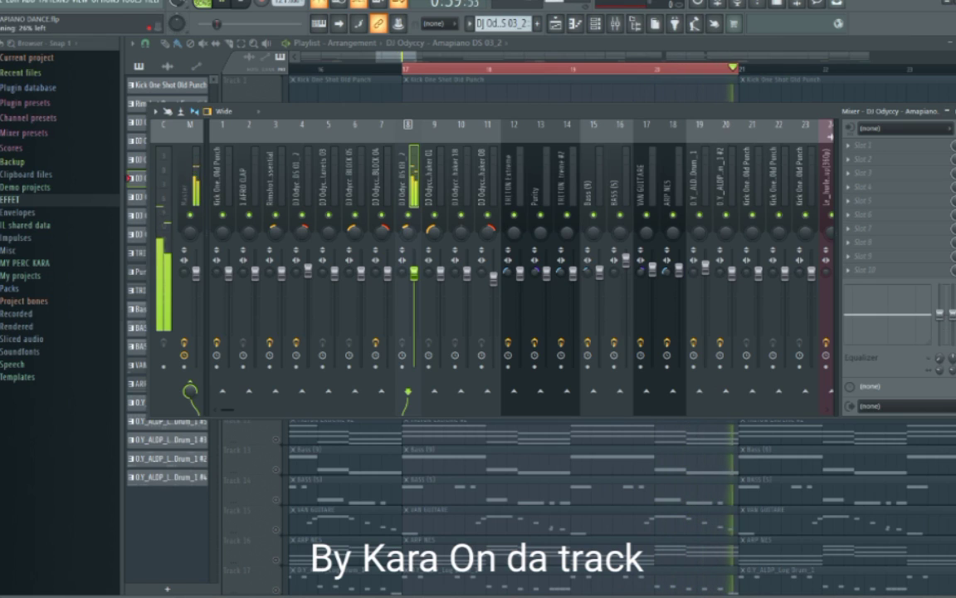
{"action": "key", "text": "Escape"}
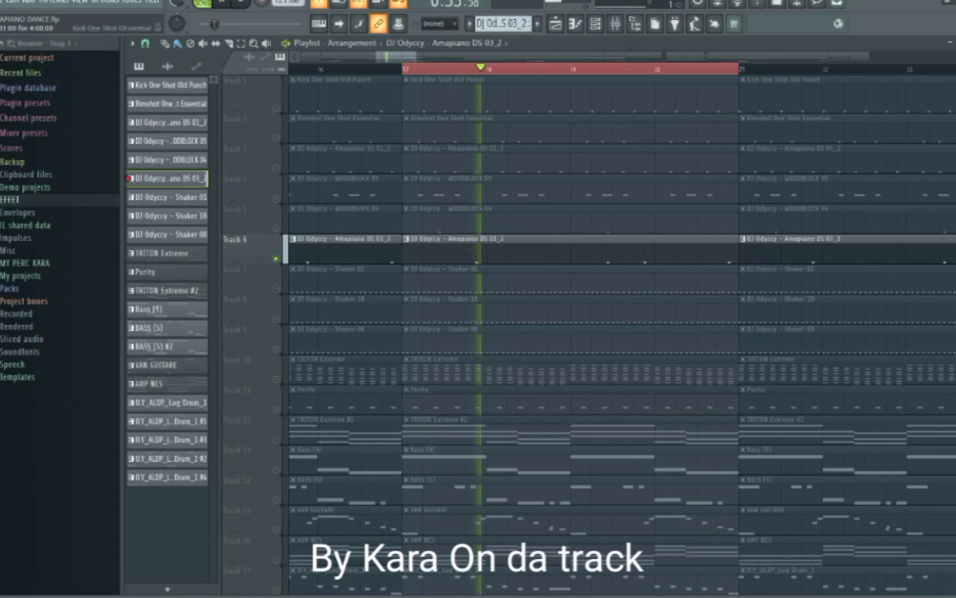
Step: Solo playlist Track 7, DJ Odyccy - Shaker 01, and listen to it in the loop
{"action": "right_click", "coordinate": [277, 289]}
{"action": "key", "text": "space"}
{"action": "left_click", "coordinate": [498, 279]}
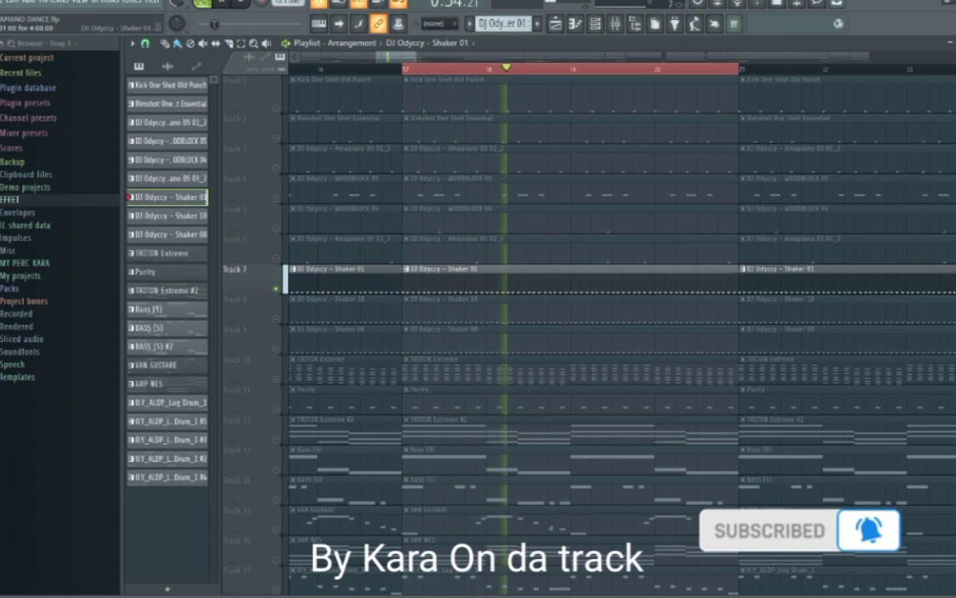
Step: Examine the notes and velocities of the DJ Odyccy - Shaker 01 pattern in the piano roll
{"action": "double_click", "coordinate": [500, 270]}
{"action": "scroll", "coordinate": [501, 271], "scroll_direction": "down", "scroll_amount": 2}
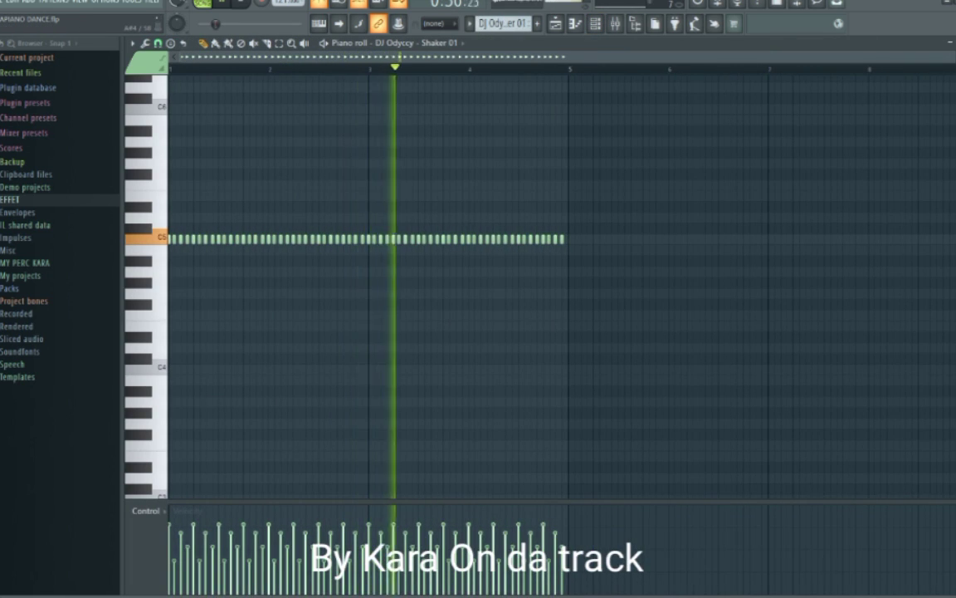
{"action": "scroll", "coordinate": [501, 264], "scroll_direction": "up", "scroll_amount": 4}
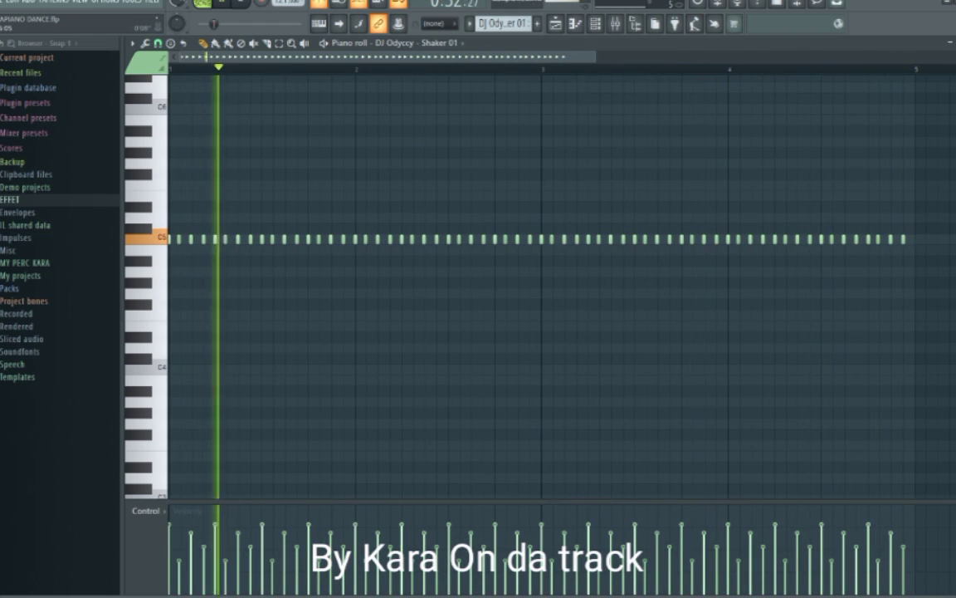
{"action": "key", "text": "Escape"}
Step: Examine the Shaker 01 steps in the channel rack and the channel's Sampler settings
{"action": "key", "text": "F6"}
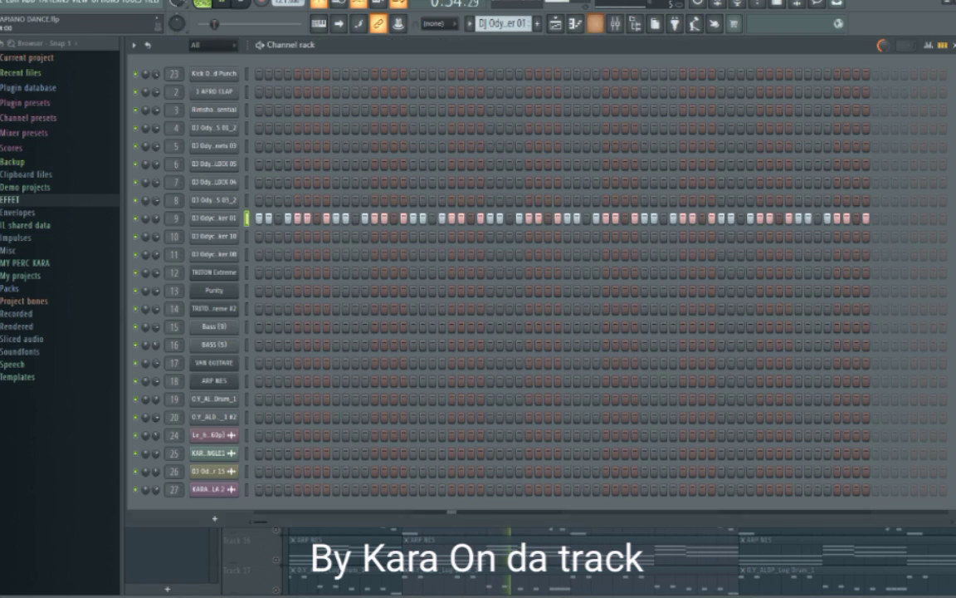
{"action": "left_click", "coordinate": [214, 219]}
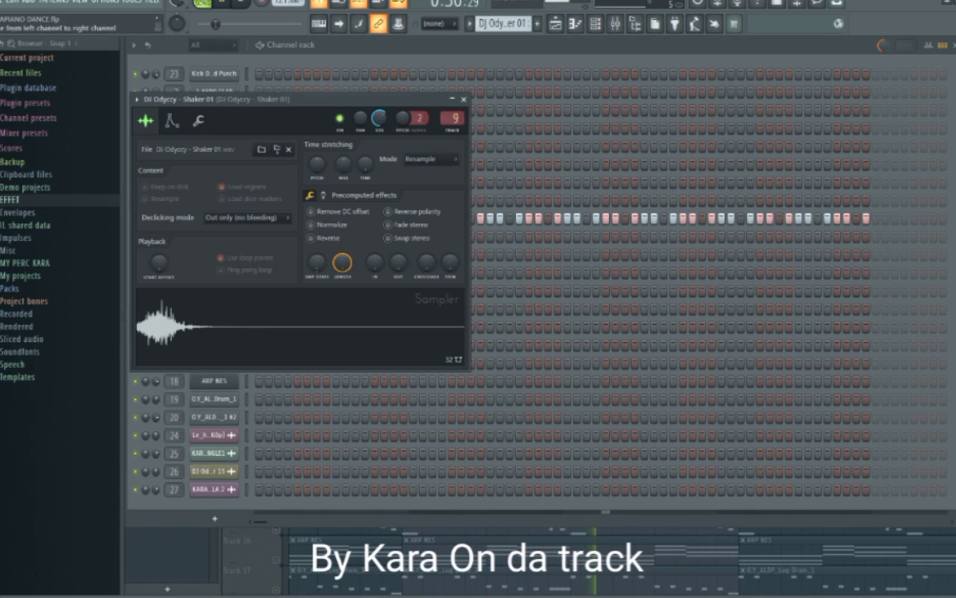
{"action": "key", "text": "Escape"}
{"action": "key", "text": "Escape"}
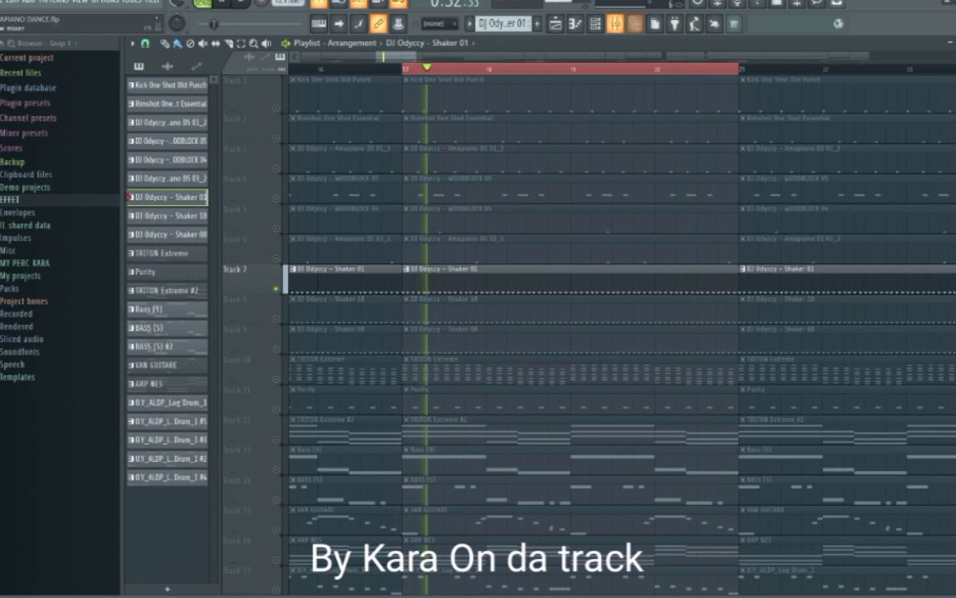
Step: Examine the panning, level and effect slots of mixer track 9, DJ Odyccy - Shaker 01
{"action": "left_click", "coordinate": [614, 24]}
{"action": "left_click", "coordinate": [614, 23]}
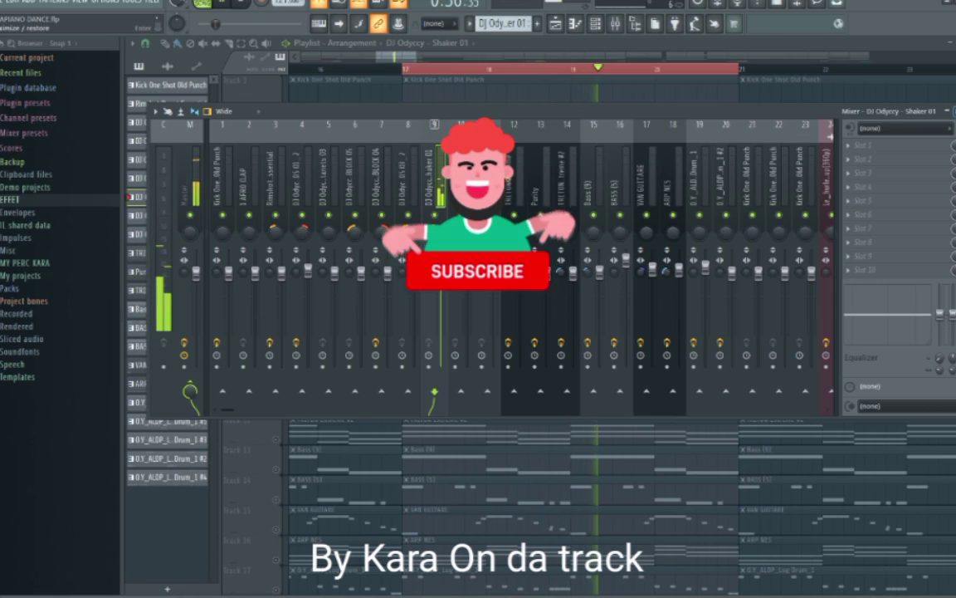
{"action": "key", "text": "Escape"}
Step: Unmute playlist Track 8, mute Track 7, and listen to the DJ Odyccy - Shaker 18 pattern on its own
{"action": "key", "text": "space"}
{"action": "left_click", "coordinate": [275, 318]}
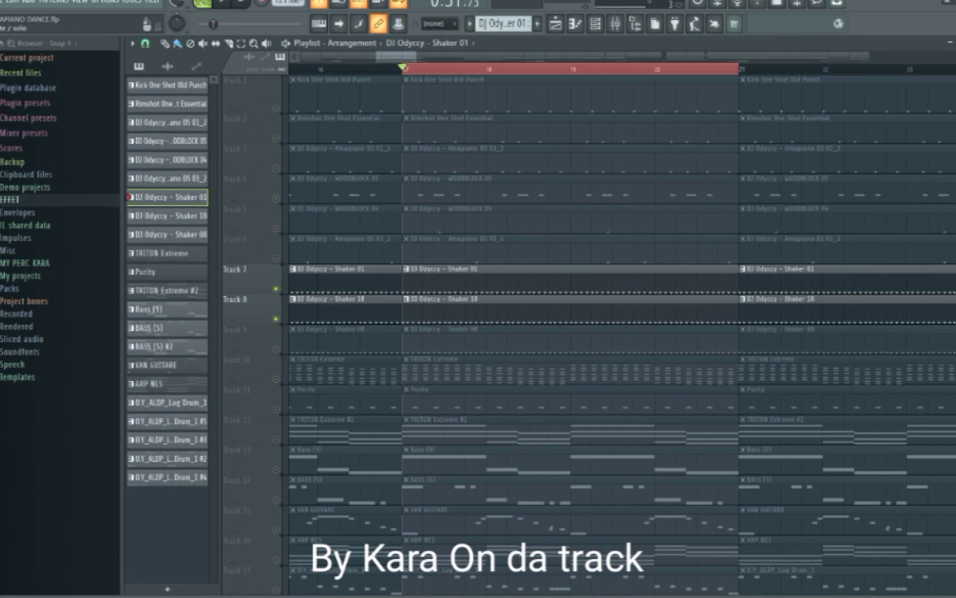
{"action": "left_click", "coordinate": [276, 289]}
{"action": "left_click", "coordinate": [374, 309]}
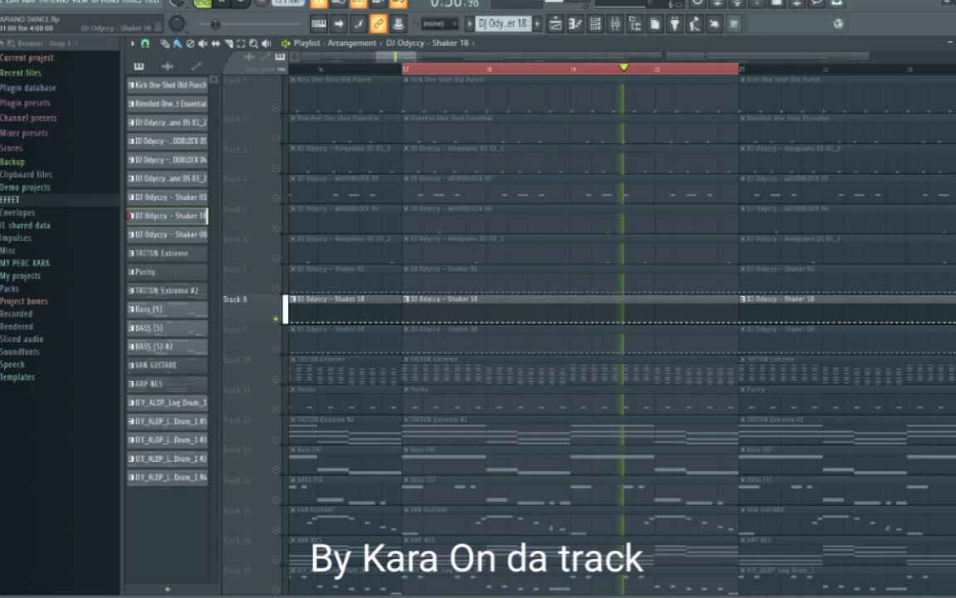
{"action": "scroll", "coordinate": [440, 282], "scroll_direction": "down", "scroll_amount": 6}
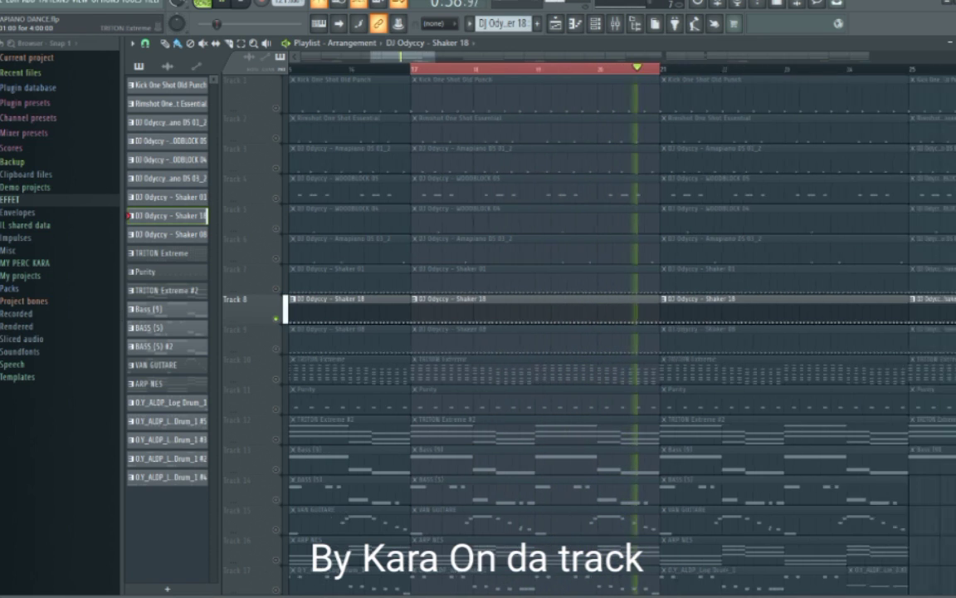
Step: Solo playlist Track 9, DJ Odyccy - Shaker 08, and play it in the loop
{"action": "right_click", "coordinate": [275, 349]}
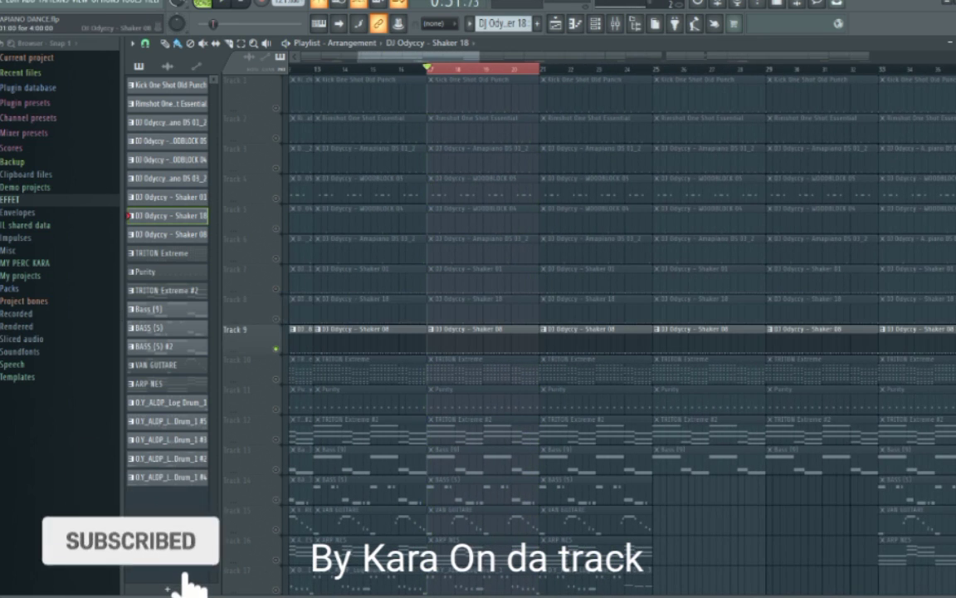
{"action": "left_click", "coordinate": [498, 339]}
{"action": "key", "text": "space"}
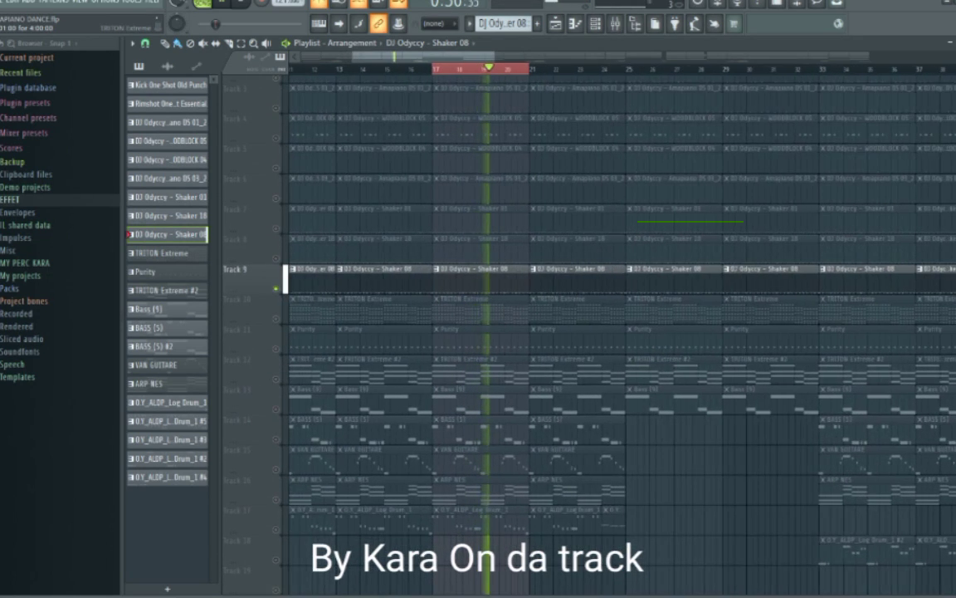
{"action": "scroll", "coordinate": [445, 365], "scroll_direction": "up", "scroll_amount": 3}
{"action": "scroll", "coordinate": [462, 365], "scroll_direction": "up", "scroll_amount": 2}
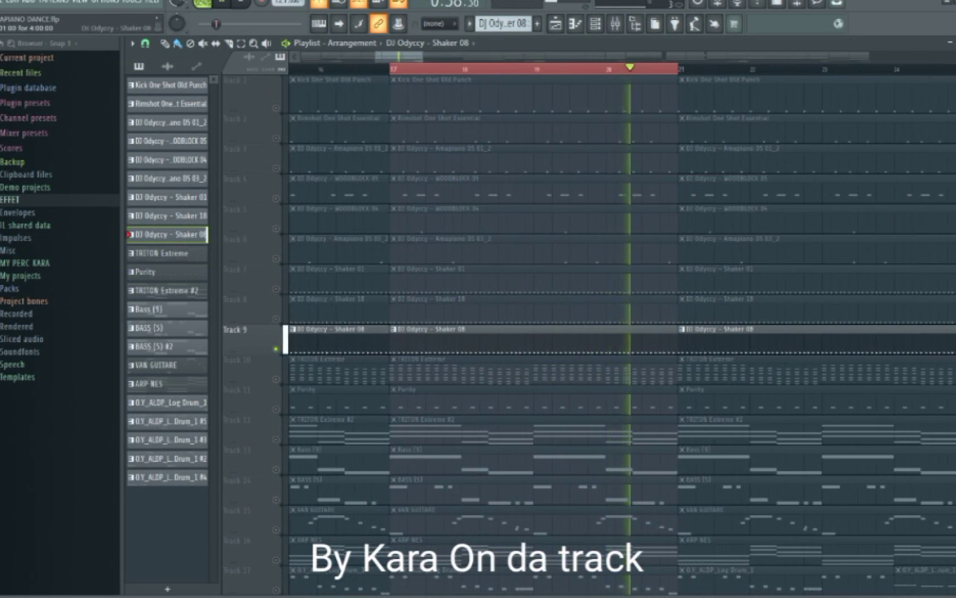
Step: Check the panning of mixer track 11, DJ Odyccy - Shaker 08, and show its steps in the channel rack
{"action": "left_click", "coordinate": [615, 24]}
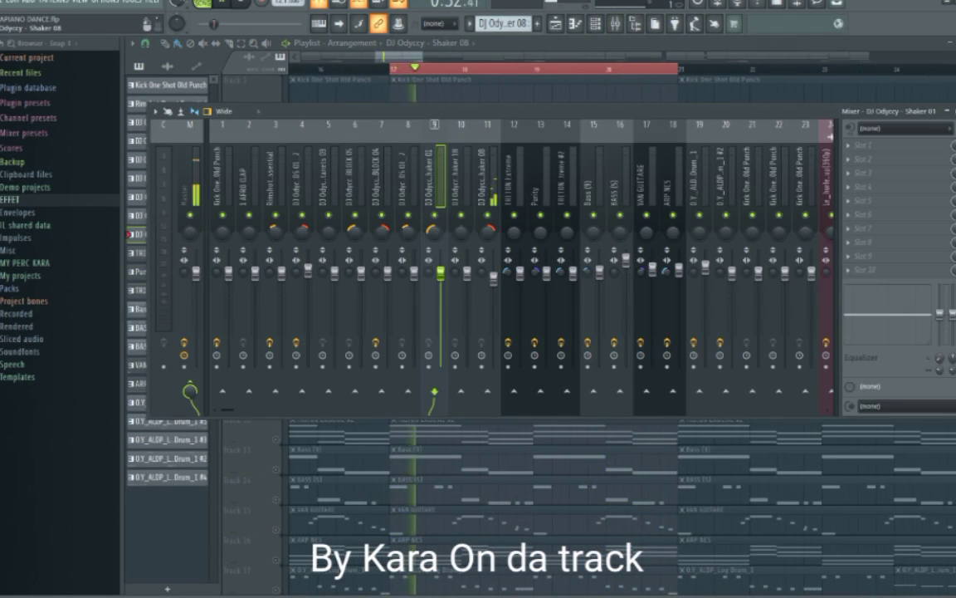
{"action": "left_click", "coordinate": [489, 233]}
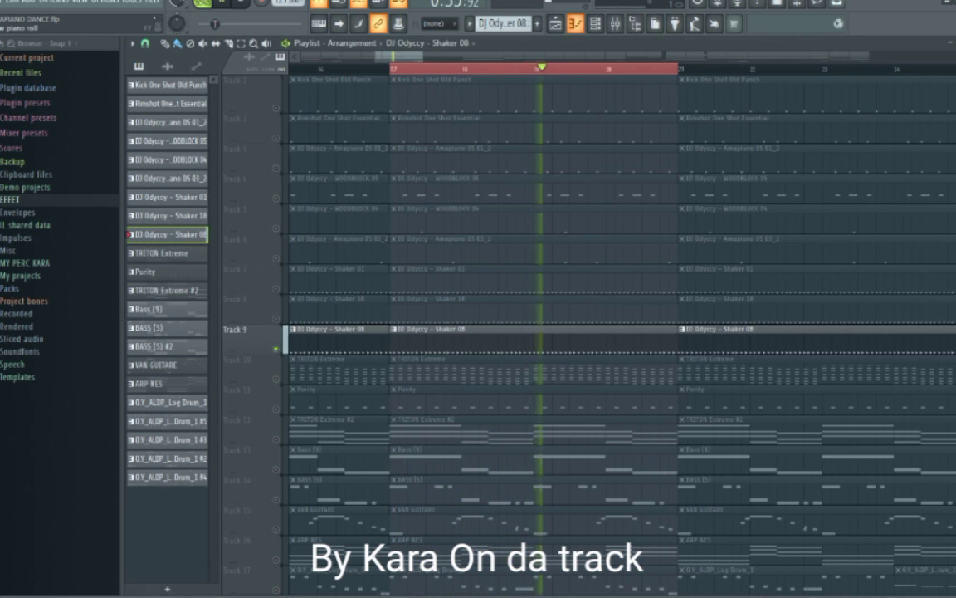
{"action": "left_click", "coordinate": [596, 24]}
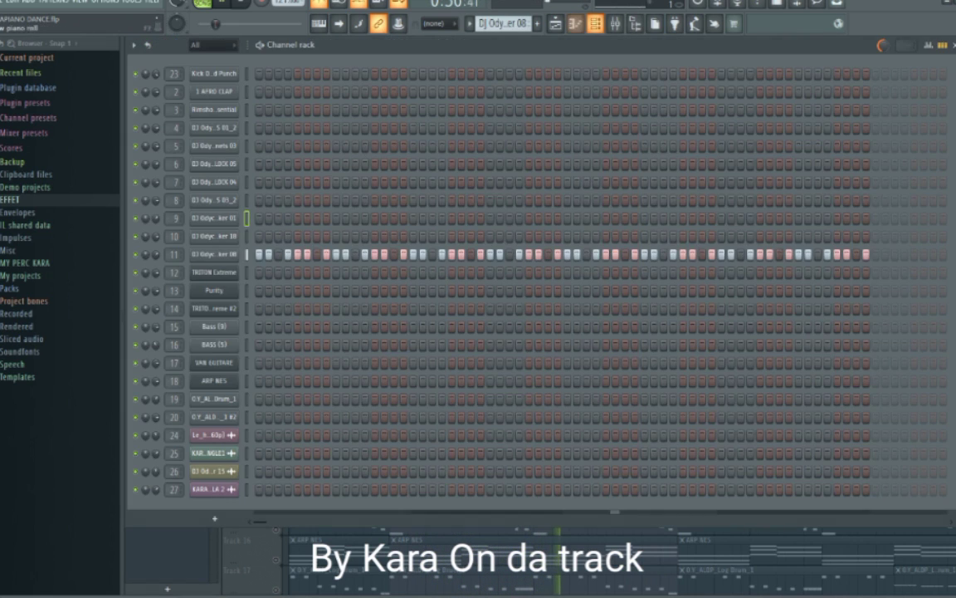
Step: Review the sampler settings of the DJ Odyccy - Shaker 08 channel and return to the playlist
{"action": "left_click", "coordinate": [214, 254]}
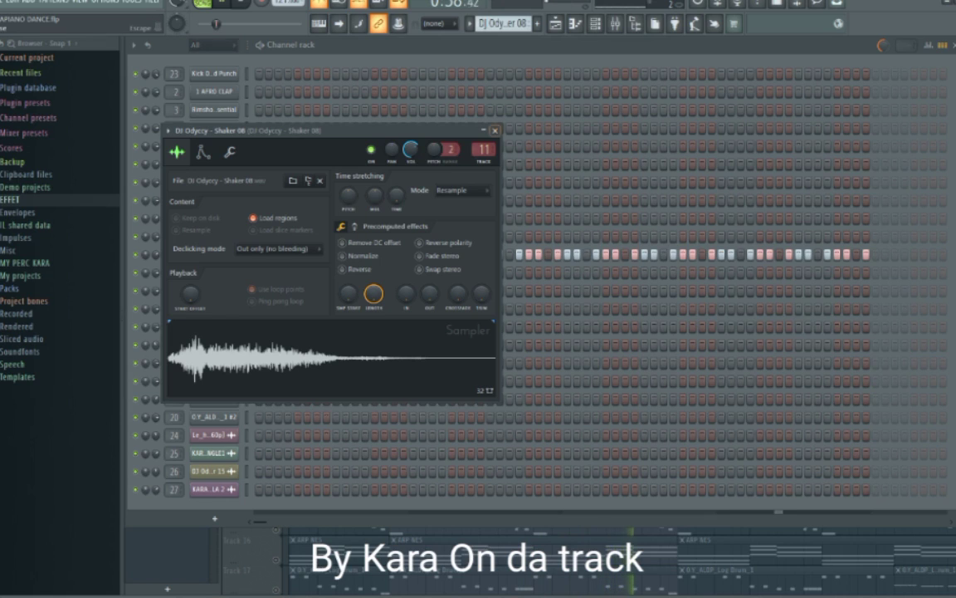
{"action": "left_click", "coordinate": [494, 130]}
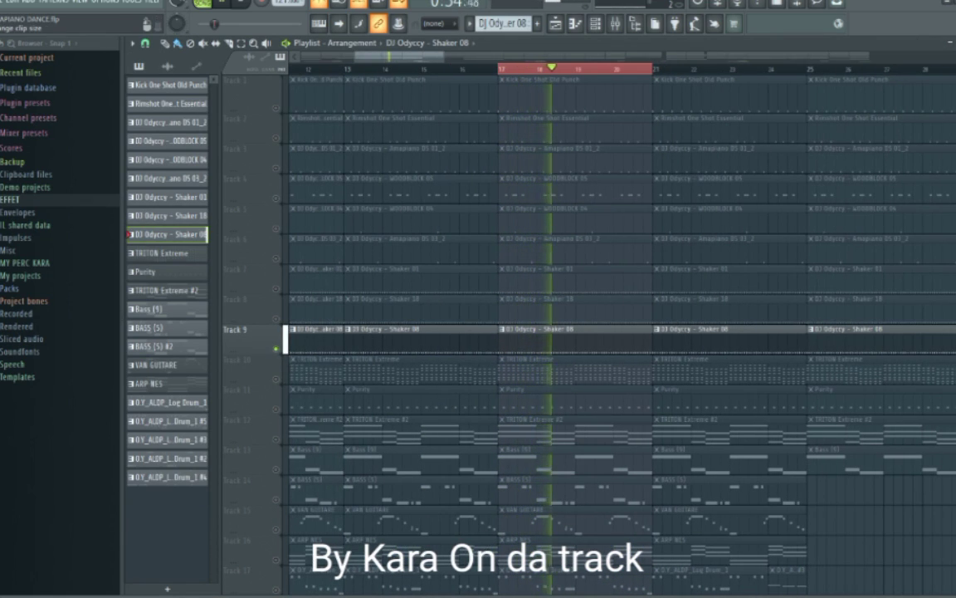
{"action": "scroll", "coordinate": [573, 347], "scroll_direction": "down", "scroll_amount": 1}
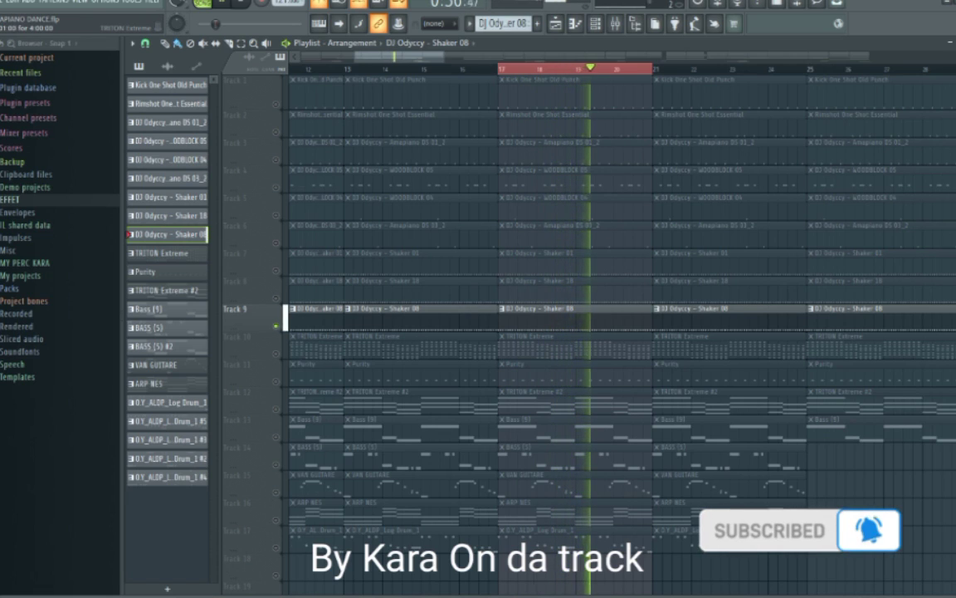
Step: Solo playlist Track 10, TRITON Extreme, and listen to it in the loop
{"action": "scroll", "coordinate": [539, 345], "scroll_direction": "up", "scroll_amount": 2}
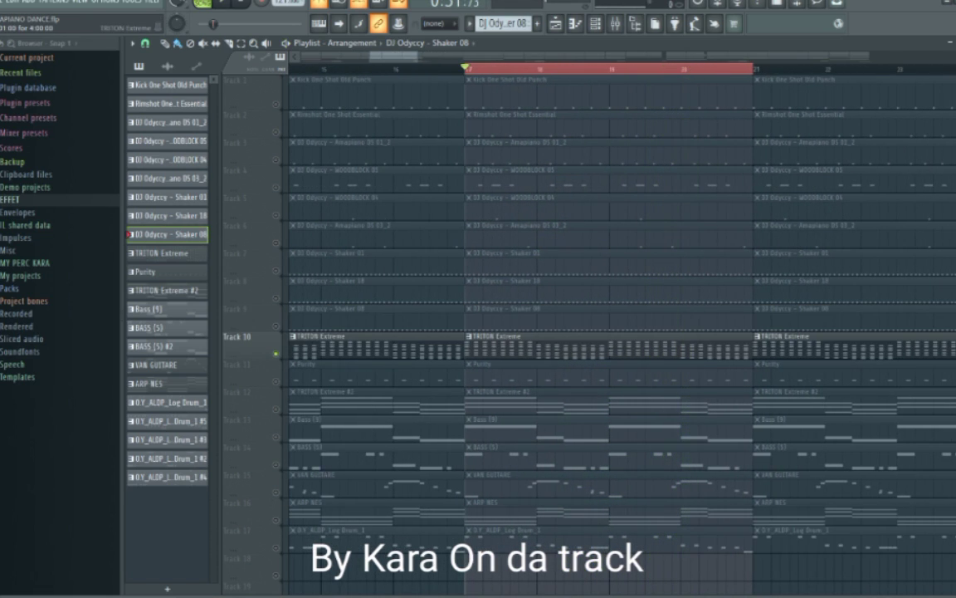
{"action": "scroll", "coordinate": [465, 344], "scroll_direction": "up", "scroll_amount": 1}
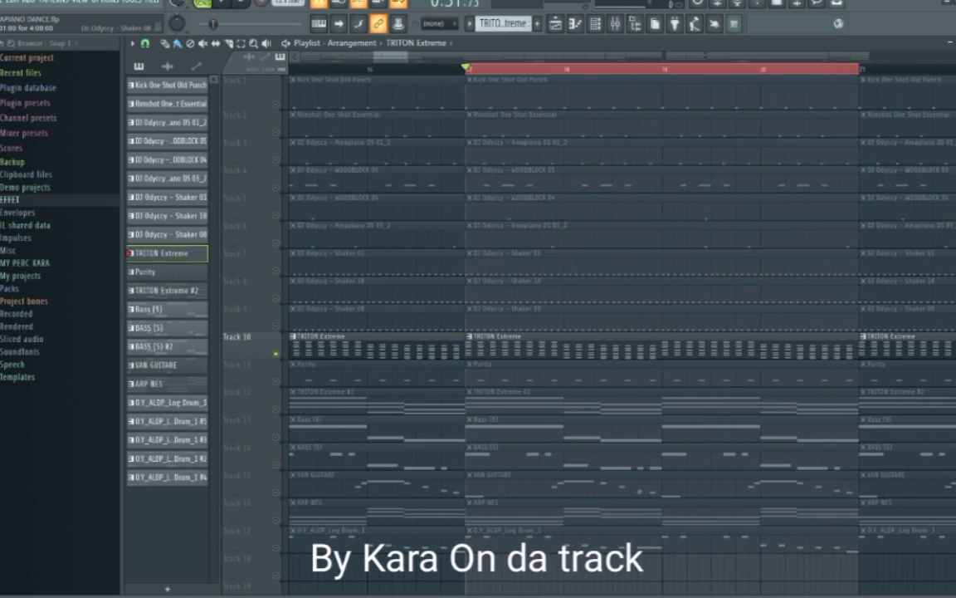
{"action": "scroll", "coordinate": [348, 344], "scroll_direction": "down", "scroll_amount": 1}
{"action": "scroll", "coordinate": [542, 345], "scroll_direction": "up", "scroll_amount": 2}
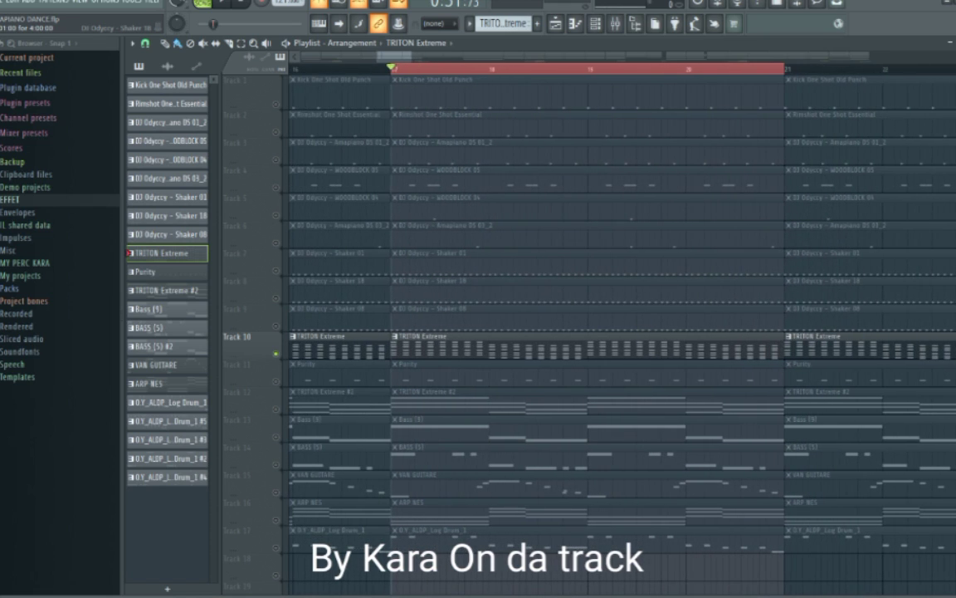
{"action": "scroll", "coordinate": [470, 344], "scroll_direction": "up", "scroll_amount": 1}
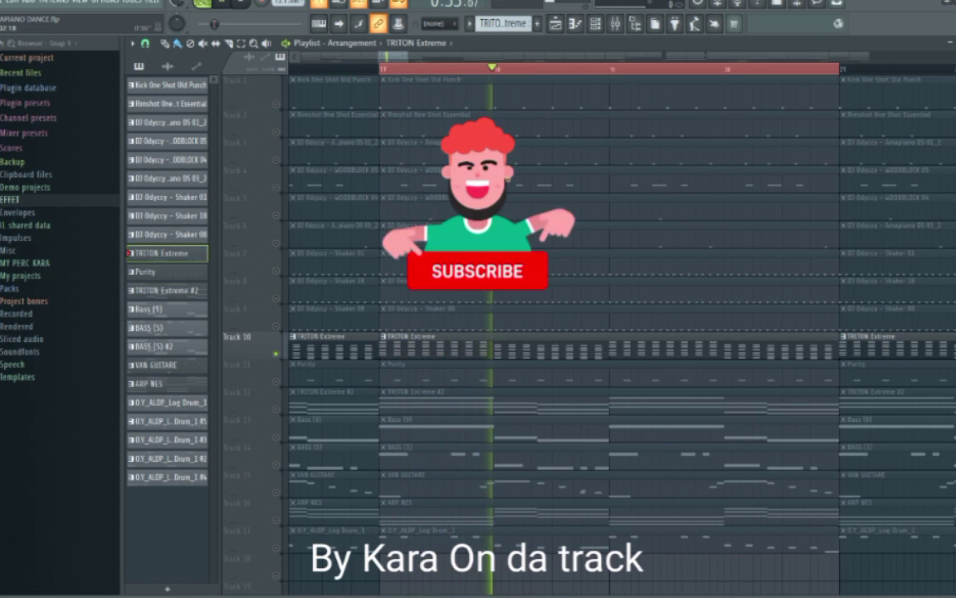
Step: Examine the Fruity parametric EQ 2 curve on mixer track 12, TRITON Extreme, and close the mixer
{"action": "left_click", "coordinate": [615, 24]}
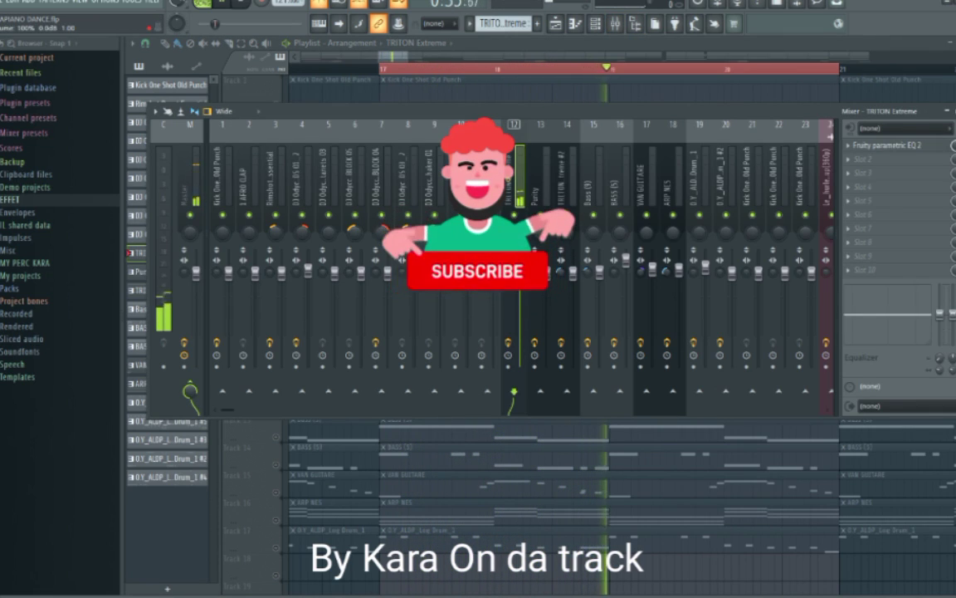
{"action": "left_click", "coordinate": [888, 145]}
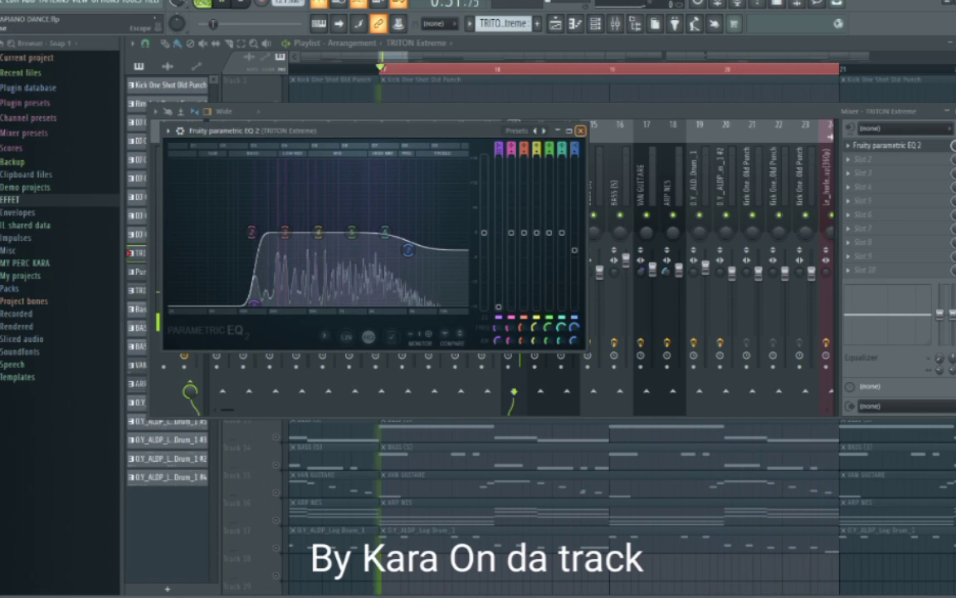
{"action": "left_click", "coordinate": [580, 130]}
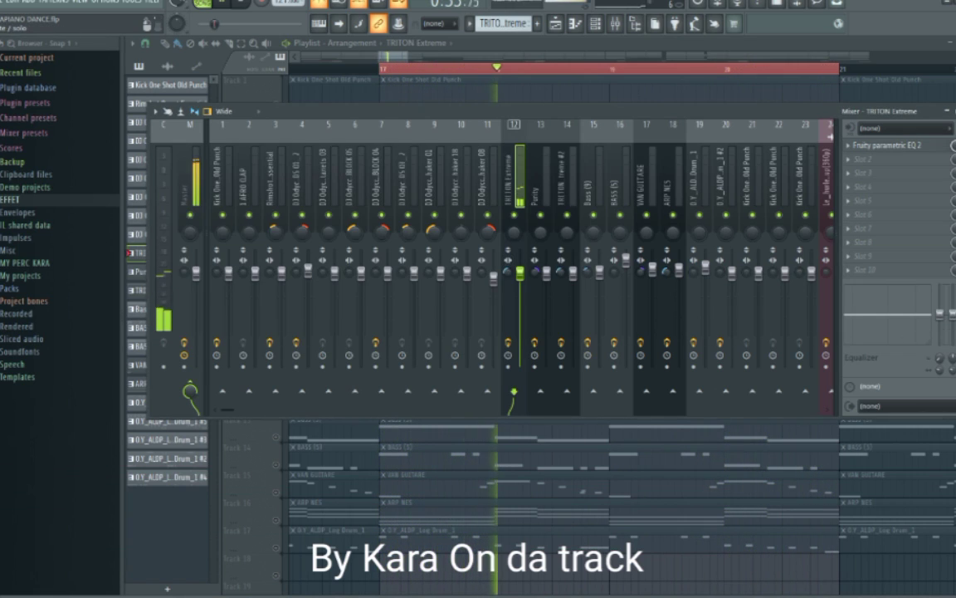
{"action": "key", "text": "F9"}
Step: Review the TRITON Extreme pattern's notes in the piano roll and its instrument settings, returning to the playlist
{"action": "scroll", "coordinate": [492, 346], "scroll_direction": "down", "scroll_amount": 3}
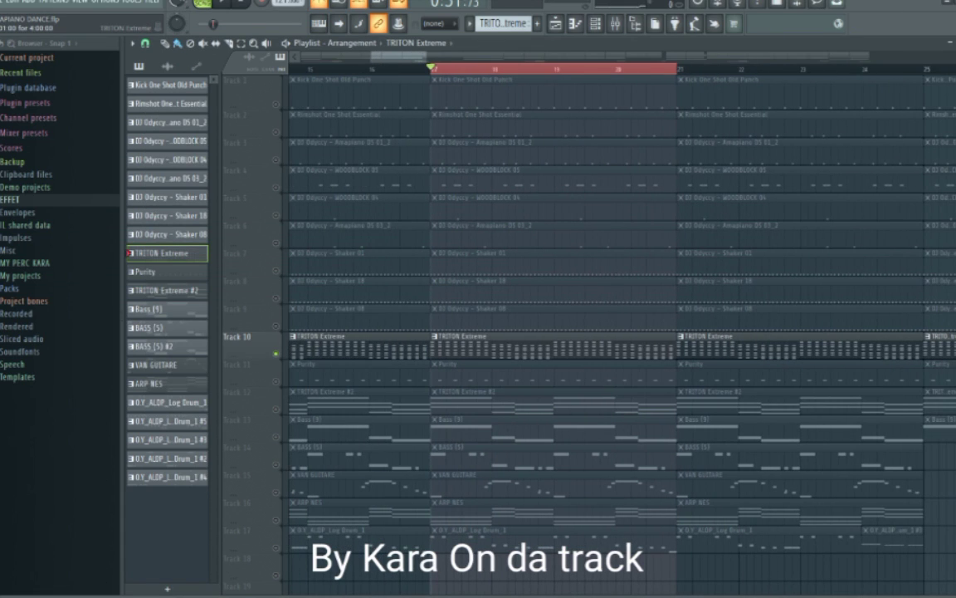
{"action": "double_click", "coordinate": [485, 344]}
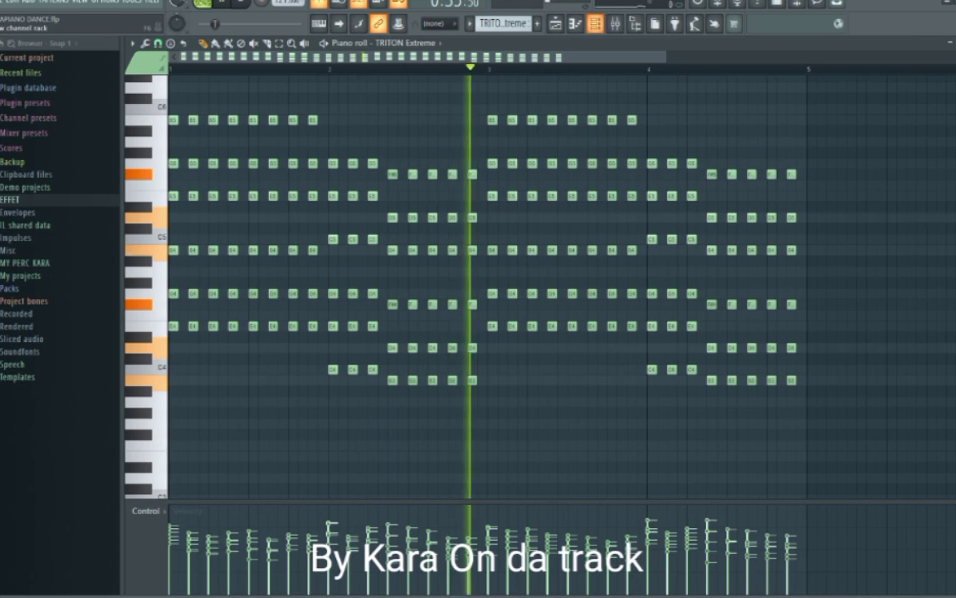
{"action": "key", "text": "F6"}
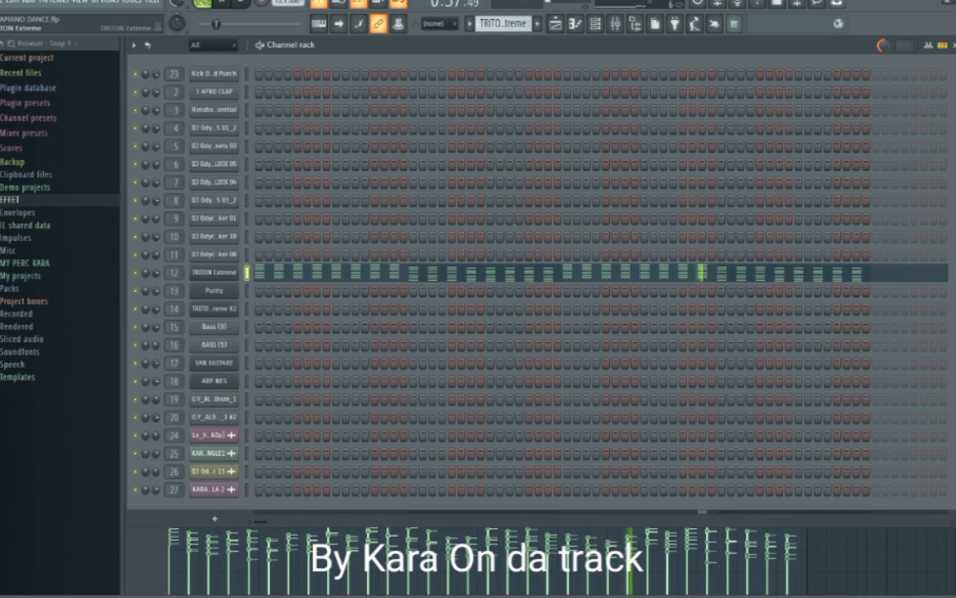
{"action": "left_click", "coordinate": [214, 273]}
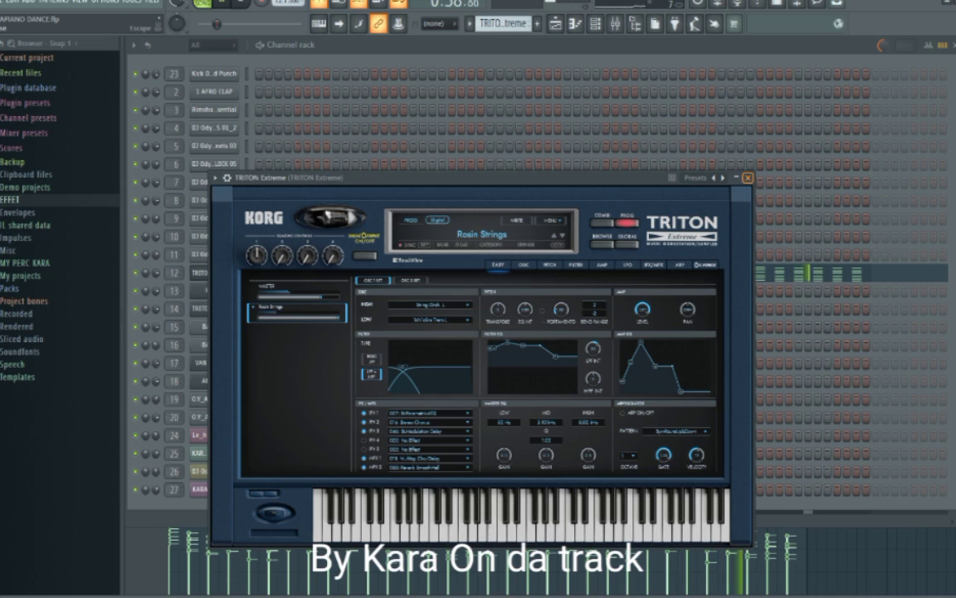
{"action": "left_click", "coordinate": [748, 178]}
{"action": "key", "text": "F5"}
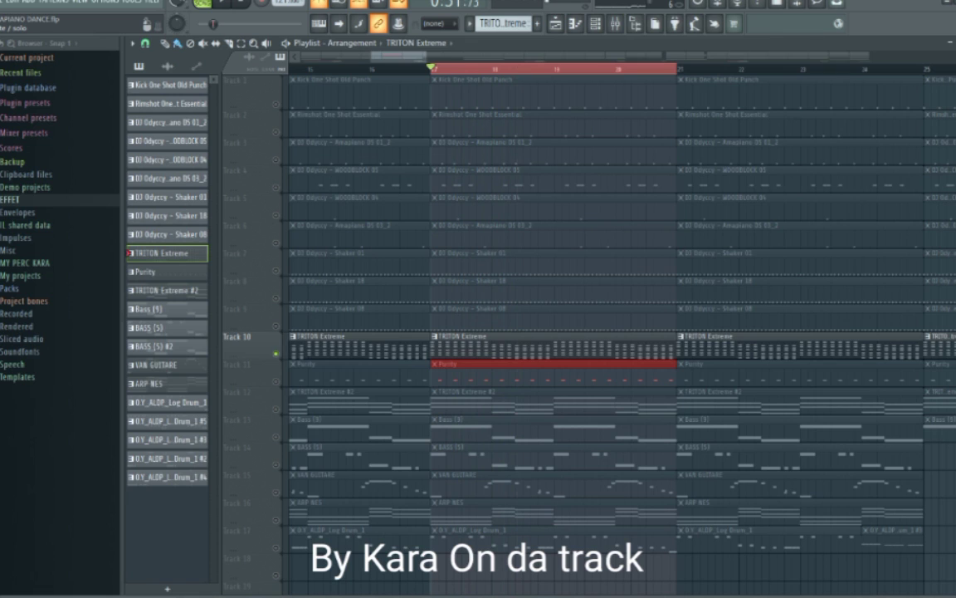
Step: Solo playlist Track 11, Purity, and open its looped pattern in the piano roll
{"action": "right_click", "coordinate": [276, 381]}
{"action": "key", "text": "space"}
{"action": "left_click", "coordinate": [465, 365]}
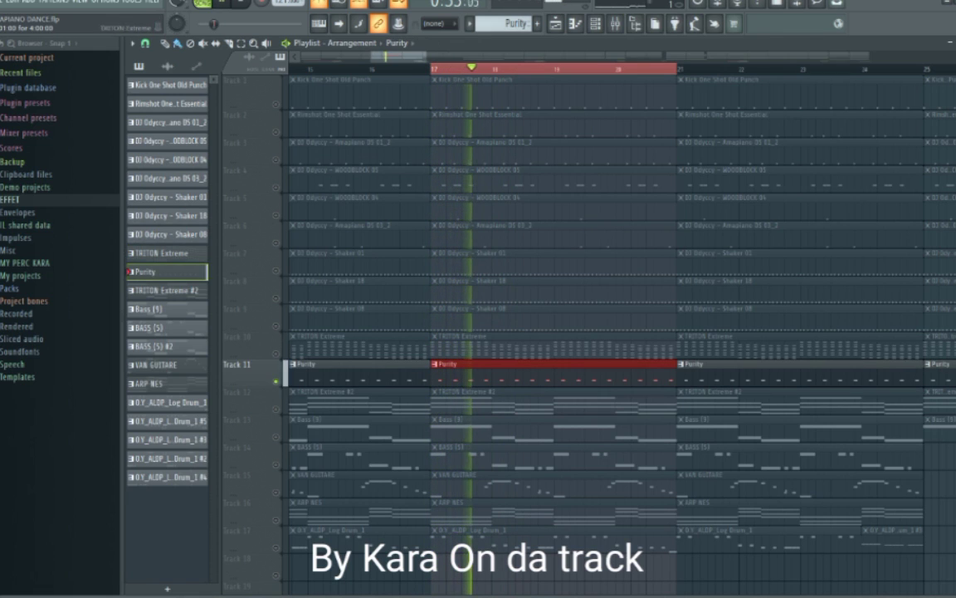
{"action": "double_click", "coordinate": [465, 364]}
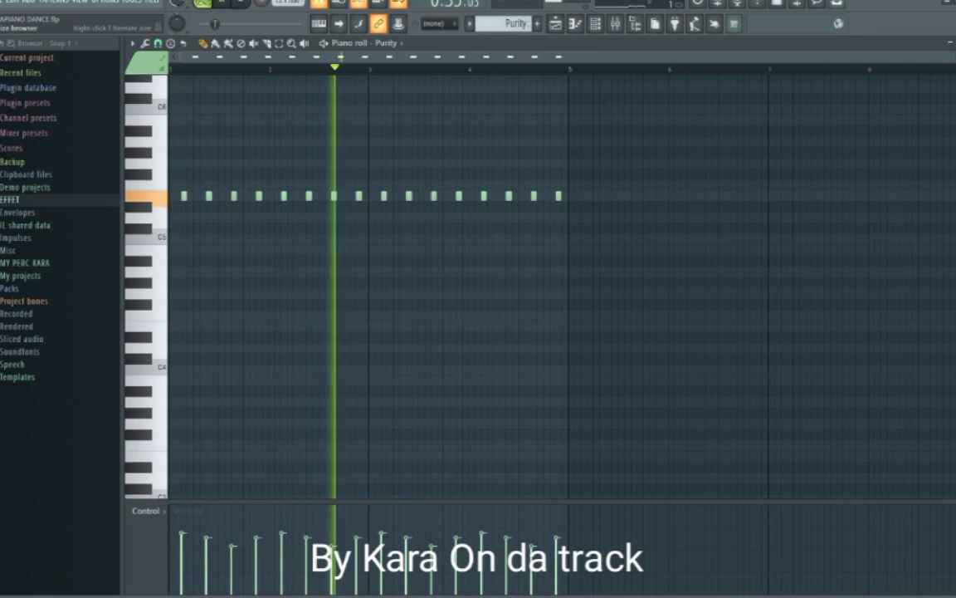
Step: Inspect the Fruity parametric EQ 2 and ValhallaVintageVerb effects on mixer track 13, Purity, and close the mixer
{"action": "key", "text": "F9"}
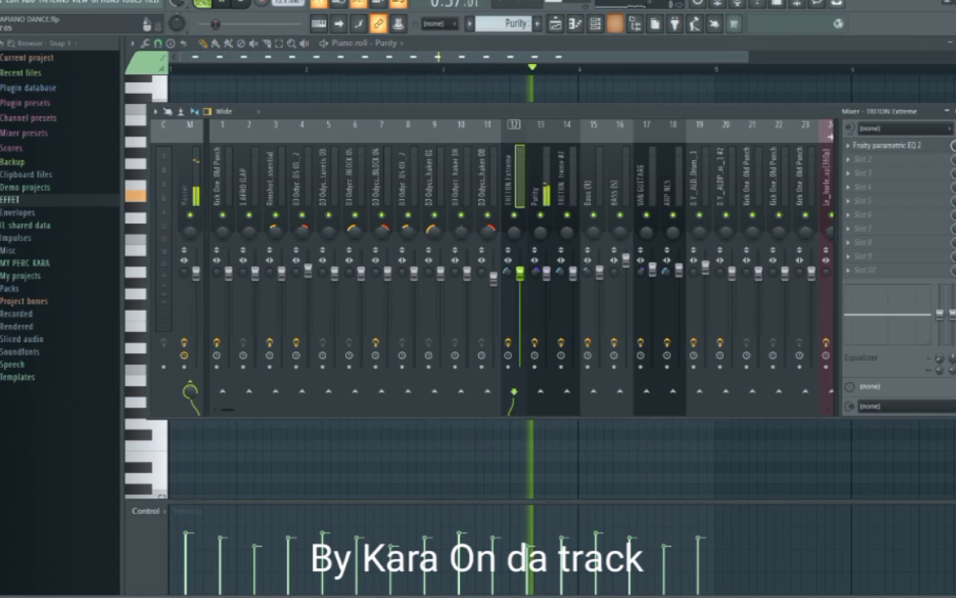
{"action": "left_click", "coordinate": [538, 183]}
{"action": "left_click", "coordinate": [888, 159]}
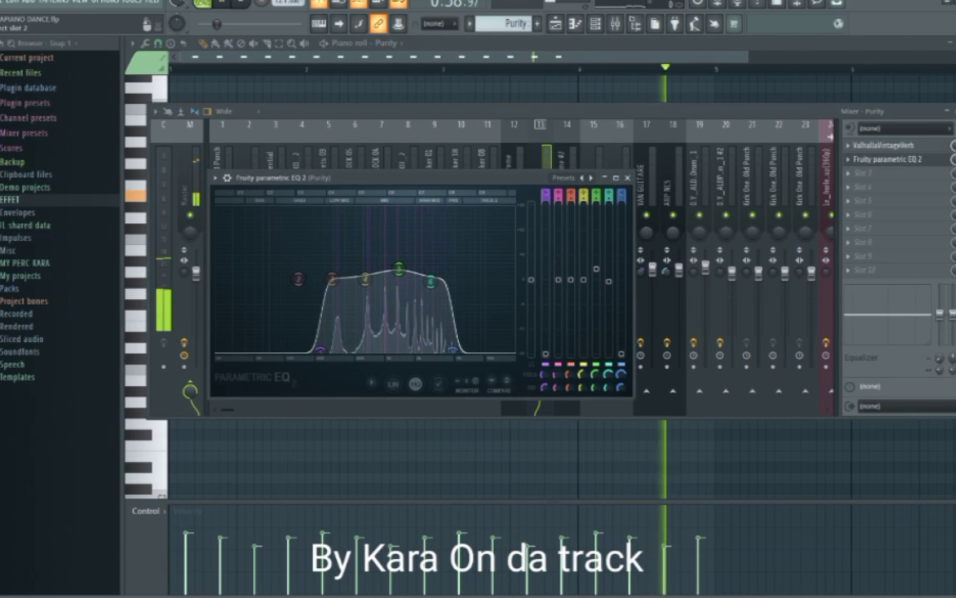
{"action": "left_click", "coordinate": [888, 160]}
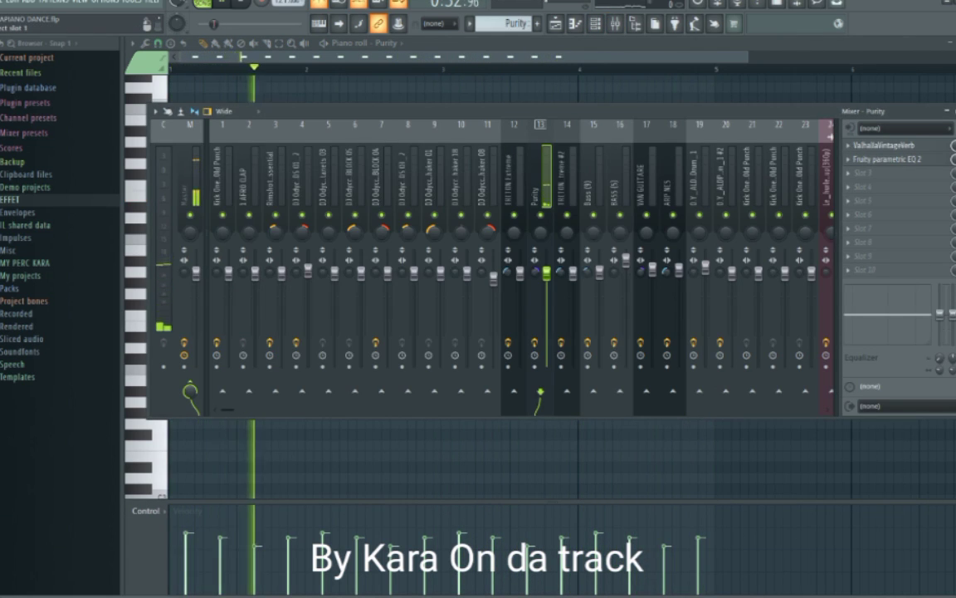
{"action": "left_click", "coordinate": [885, 145]}
{"action": "left_click", "coordinate": [885, 145]}
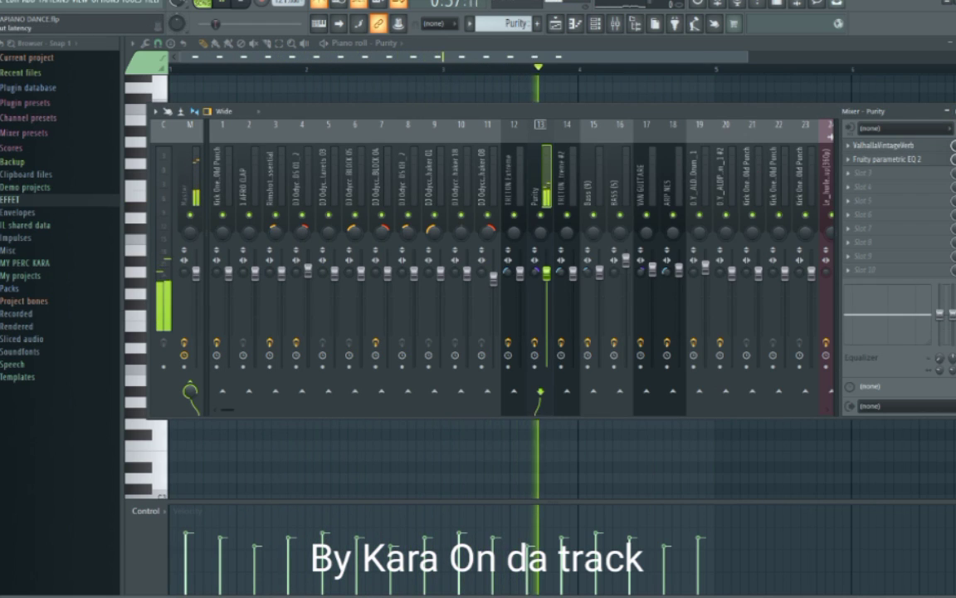
{"action": "key", "text": "Escape"}
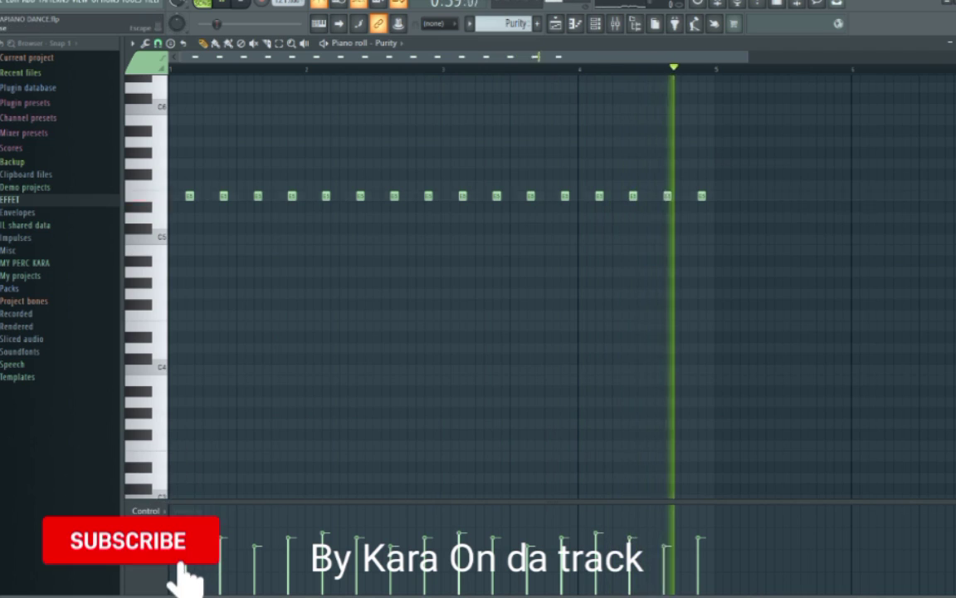
Step: Check the preset of the Purity channel's instrument, and solo playlist Track 12, TRITON Extreme #2
{"action": "key", "text": "Escape"}
{"action": "key", "text": "F6"}
{"action": "left_click", "coordinate": [214, 290]}
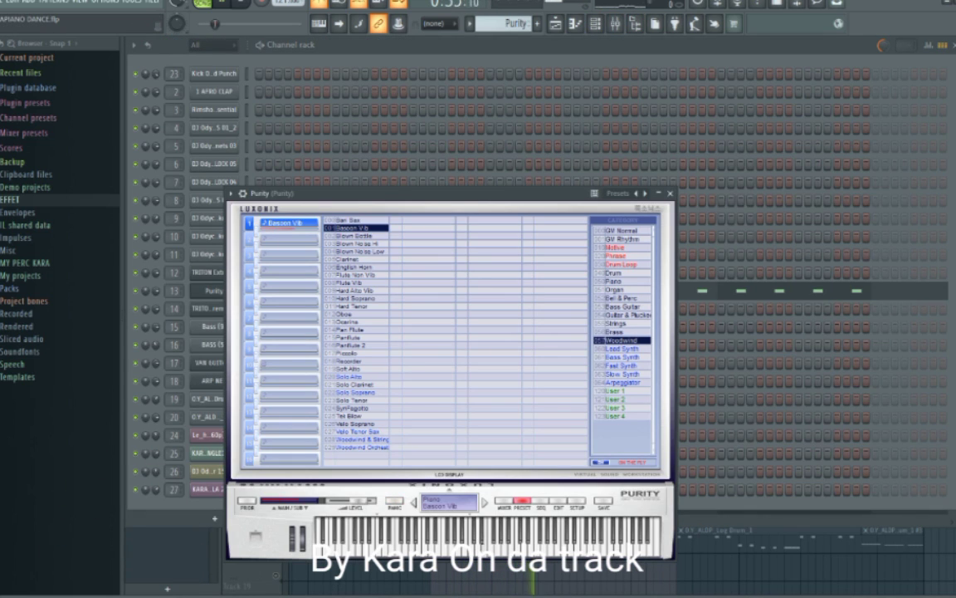
{"action": "key", "text": "Escape"}
{"action": "key", "text": "Escape"}
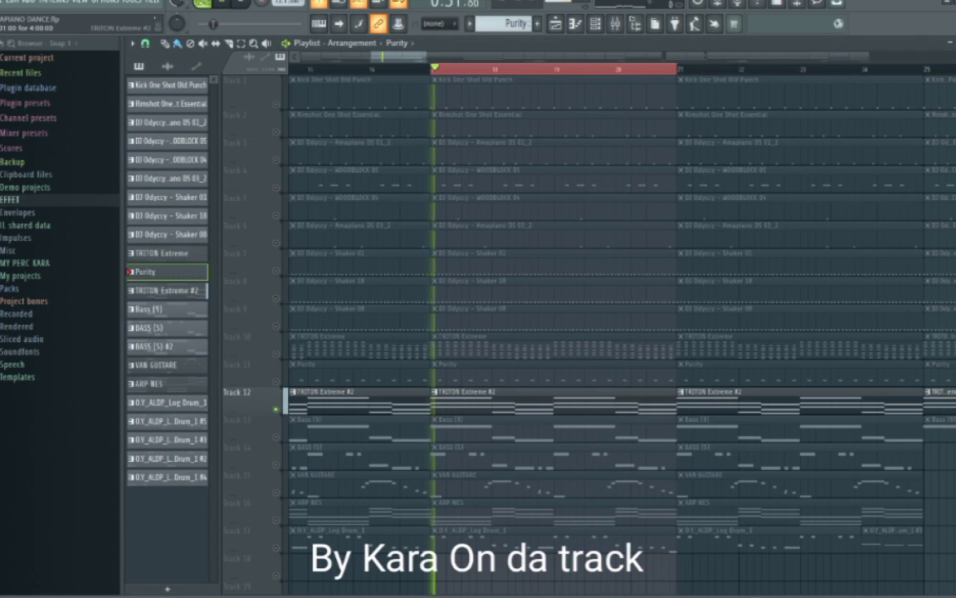
Step: Review the TRITON Extreme #2 pattern's chord notes in the piano roll and in its channel rack row
{"action": "key", "text": "F9"}
{"action": "key", "text": "F9"}
{"action": "key", "text": "F7"}
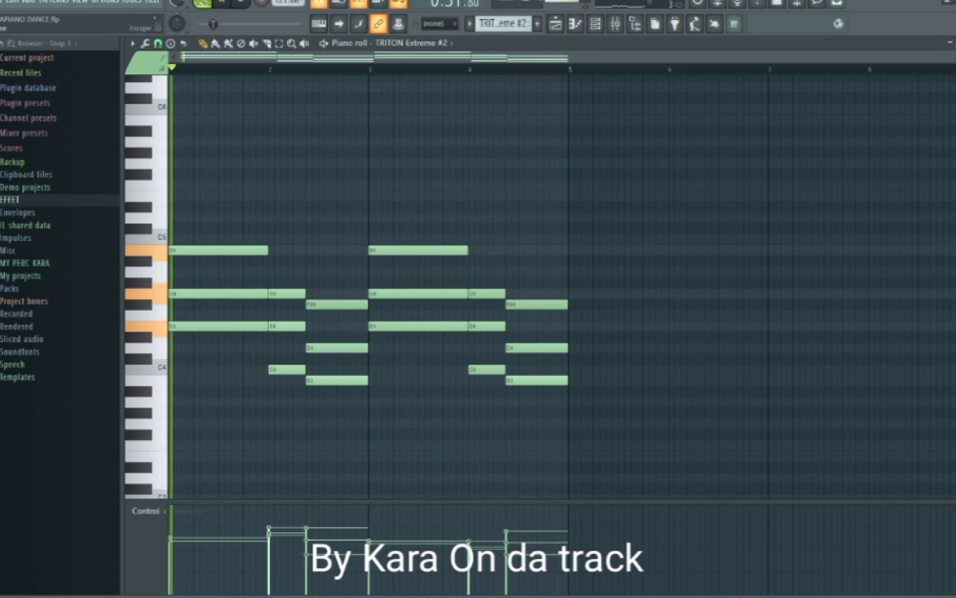
{"action": "key", "text": "F6"}
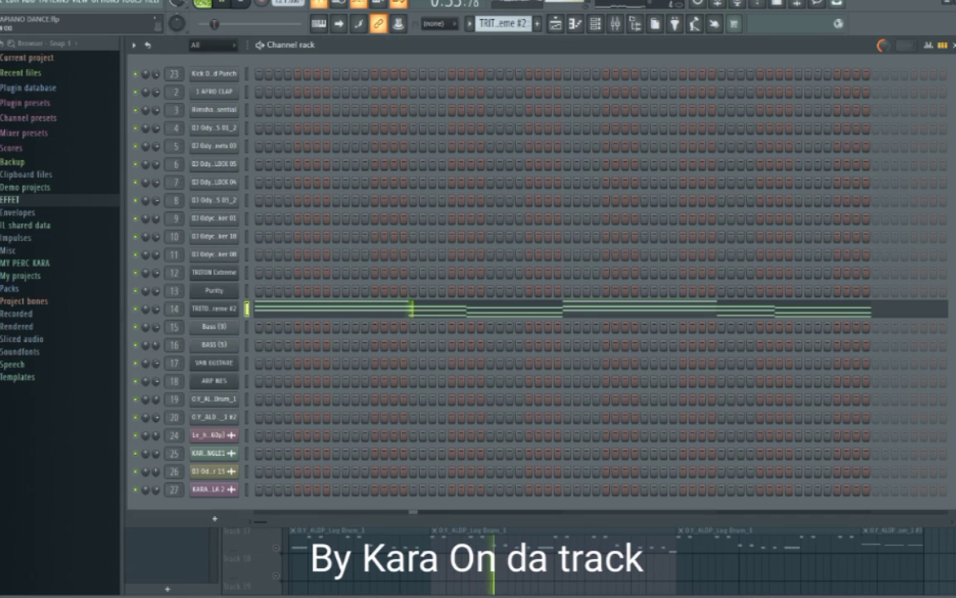
{"action": "key", "text": "F7"}
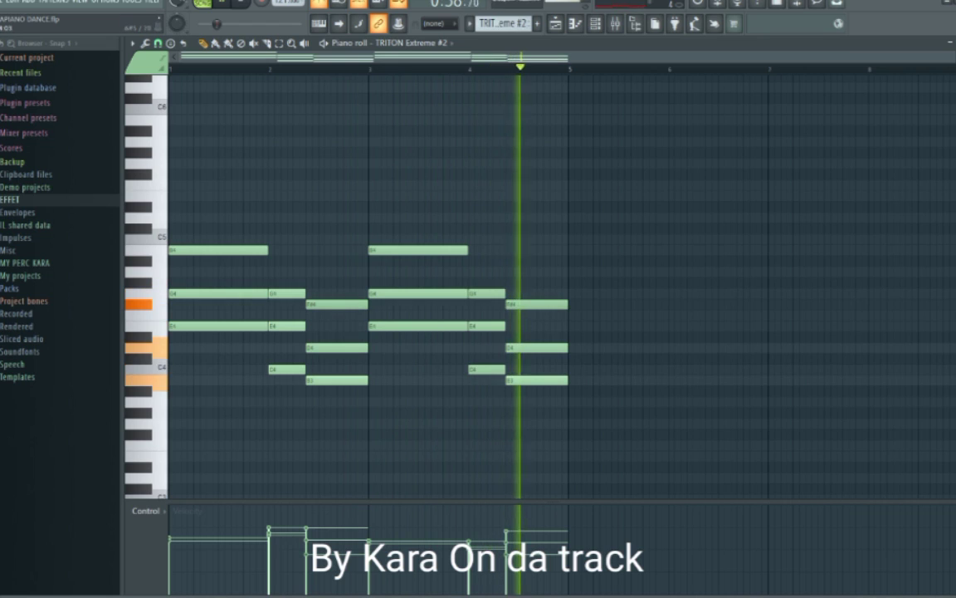
{"action": "key", "text": "F6"}
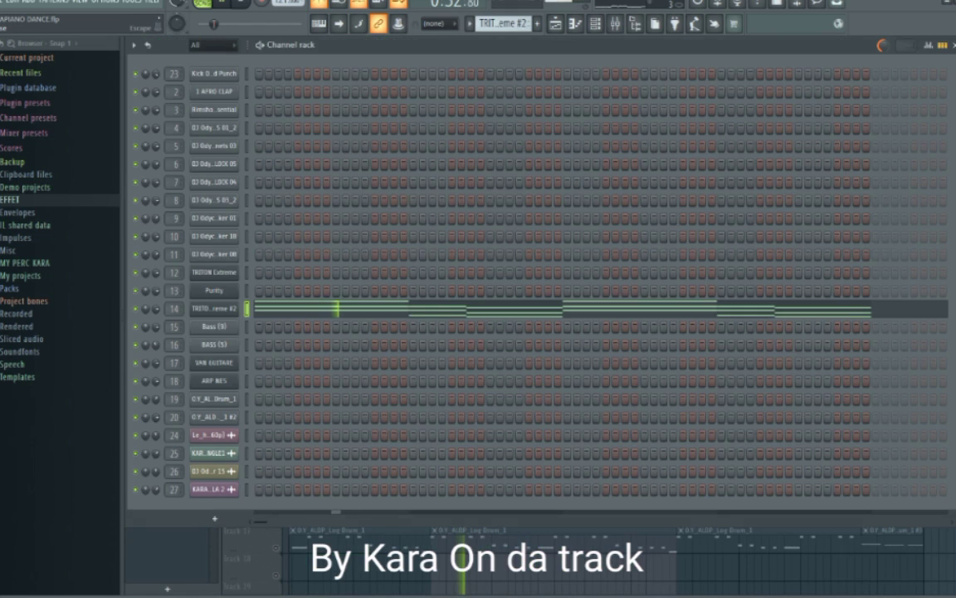
Step: Check the preset and settings of the TRITON Extreme #2 instrument and close the channel rack
{"action": "left_click", "coordinate": [214, 309]}
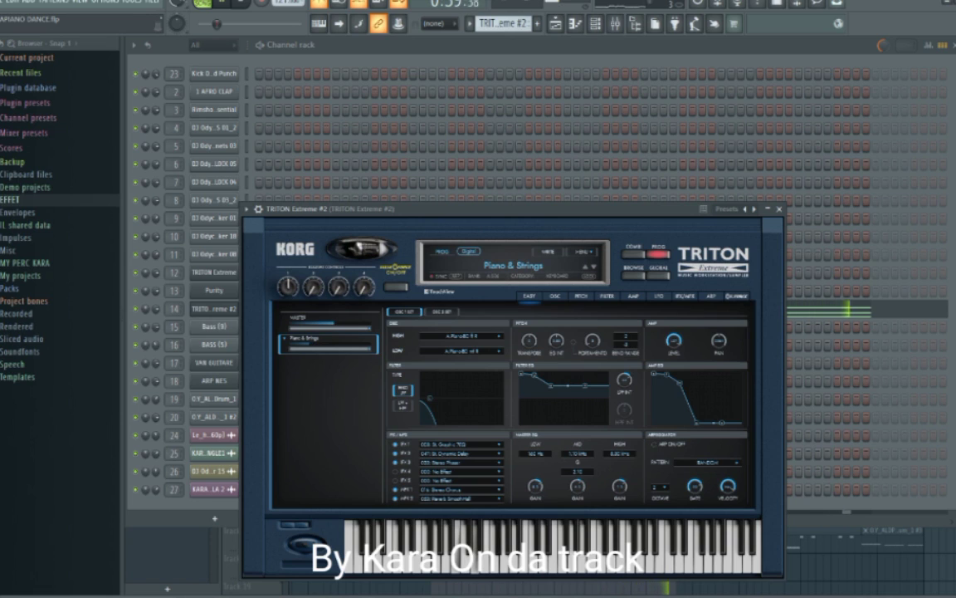
{"action": "left_click", "coordinate": [778, 209]}
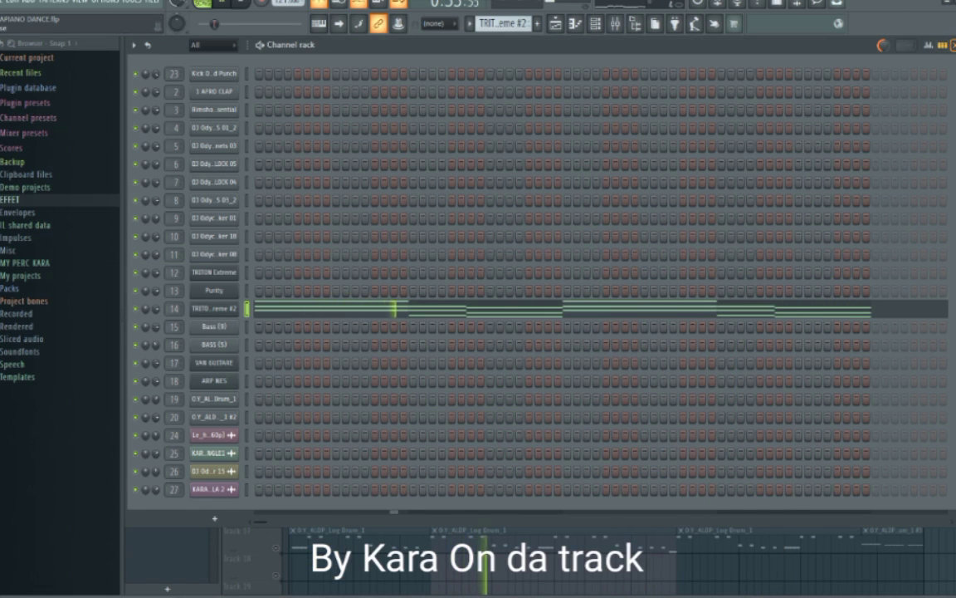
{"action": "left_click", "coordinate": [954, 46]}
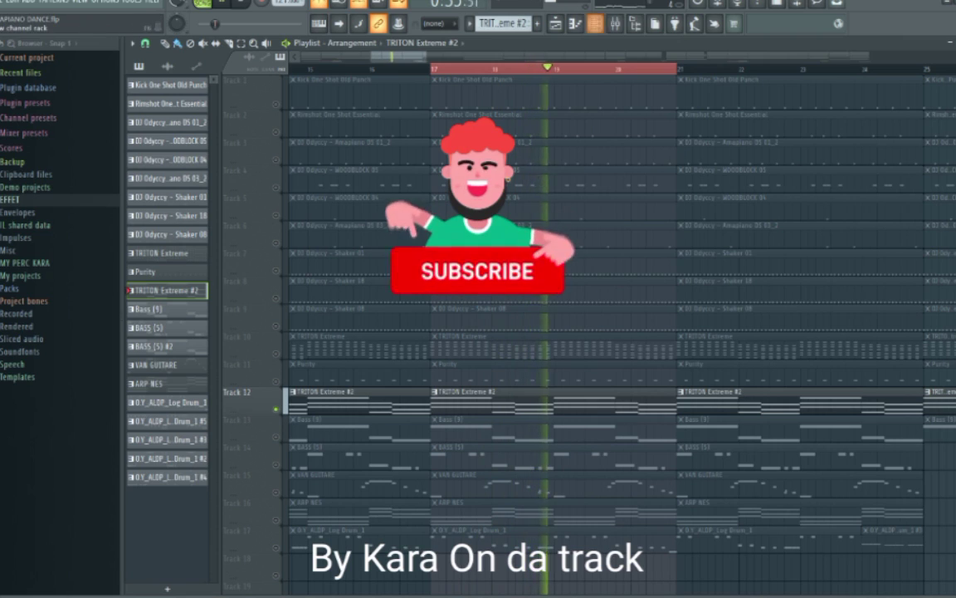
Step: Examine the Fruity parametric EQ 2 curve on mixer track 14, TRITON Extreme #2, and return to the playlist
{"action": "key", "text": "F9"}
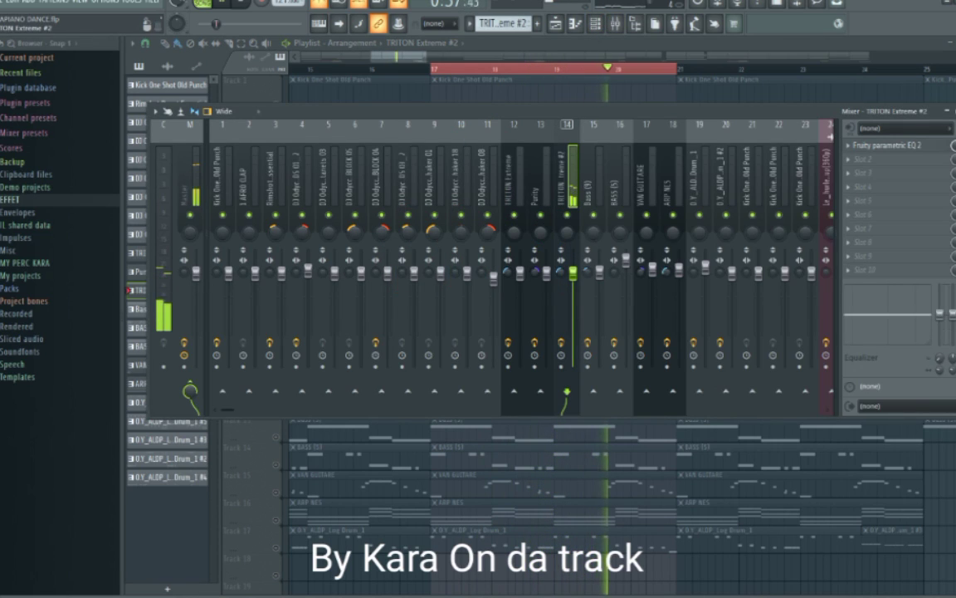
{"action": "left_click", "coordinate": [589, 179]}
{"action": "left_click", "coordinate": [562, 178]}
{"action": "left_click", "coordinate": [888, 145]}
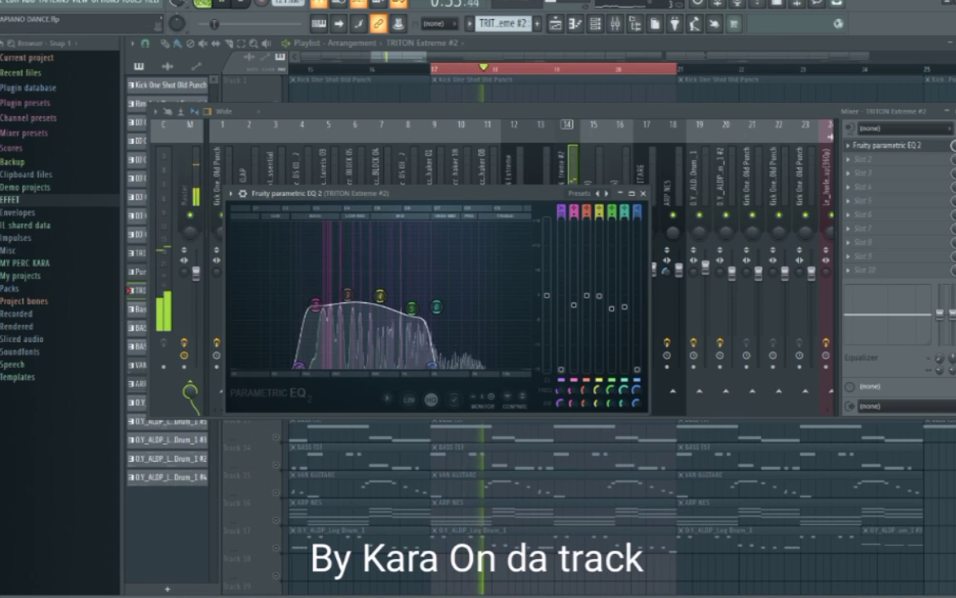
{"action": "left_click", "coordinate": [643, 194]}
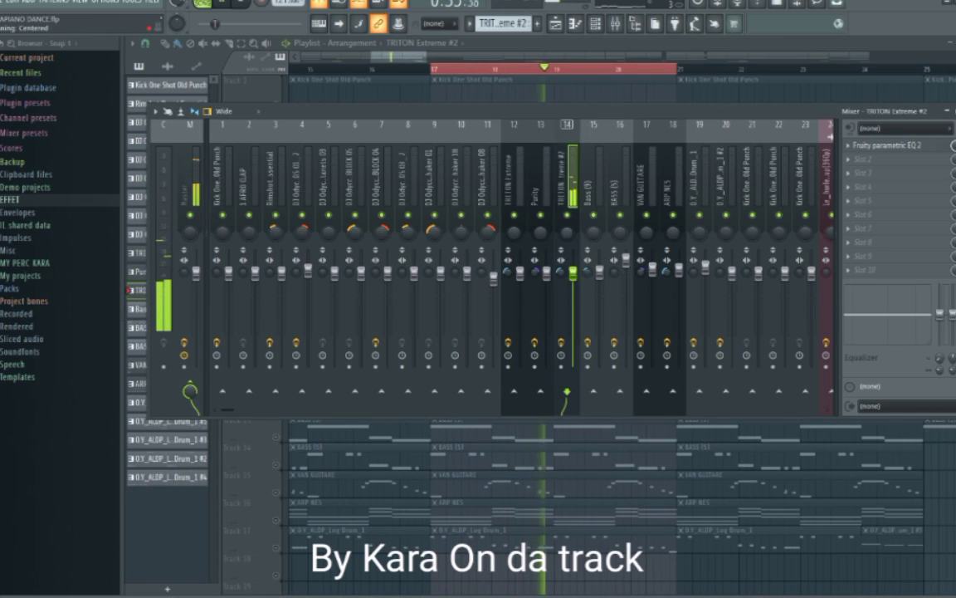
{"action": "key", "text": "F9"}
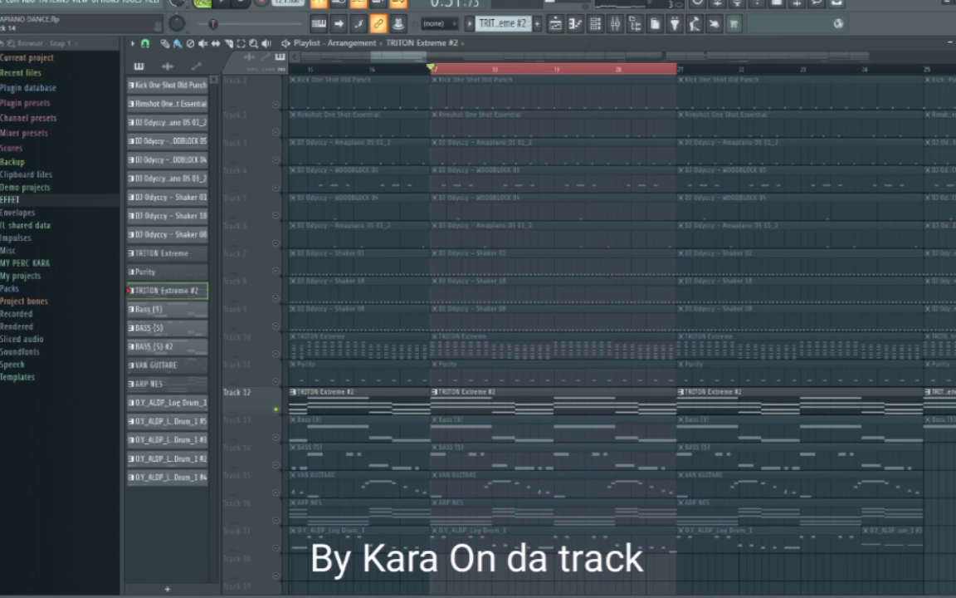
Step: Solo playlist Track 13, play the loop and make Bass (9) the current pattern
{"action": "right_click", "coordinate": [276, 436]}
{"action": "key", "text": "space"}
{"action": "left_click", "coordinate": [482, 430]}
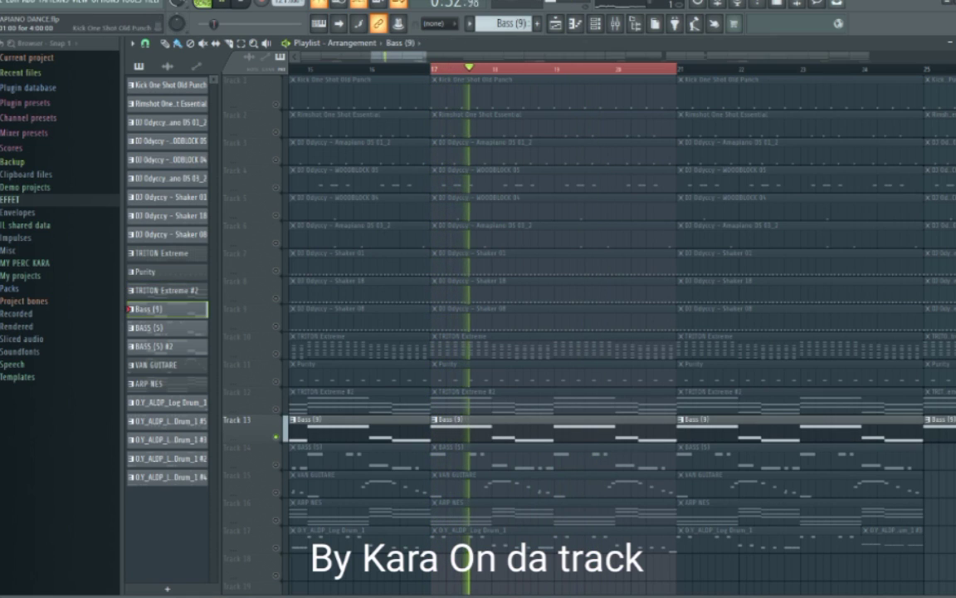
Step: Check the sampler settings of the Bass (9) channel and its channel rack row, and return to the playlist
{"action": "key", "text": "F6"}
{"action": "left_click", "coordinate": [215, 326]}
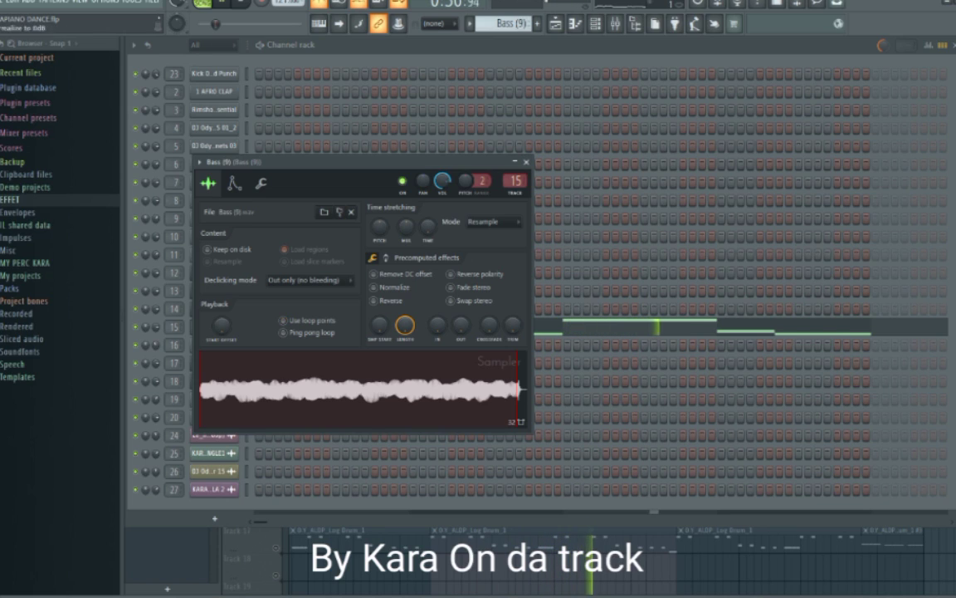
{"action": "left_click", "coordinate": [527, 162]}
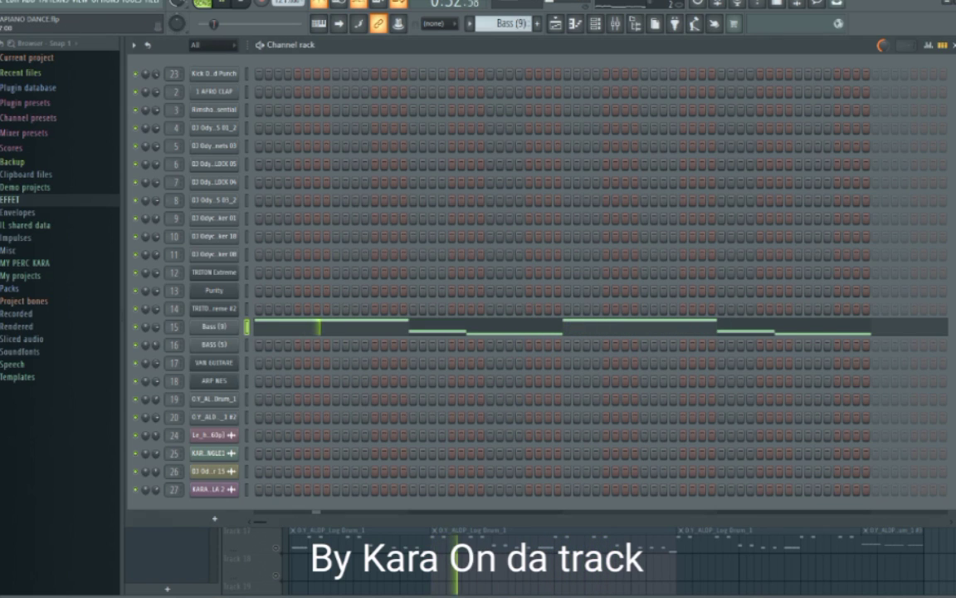
{"action": "key", "text": "F6"}
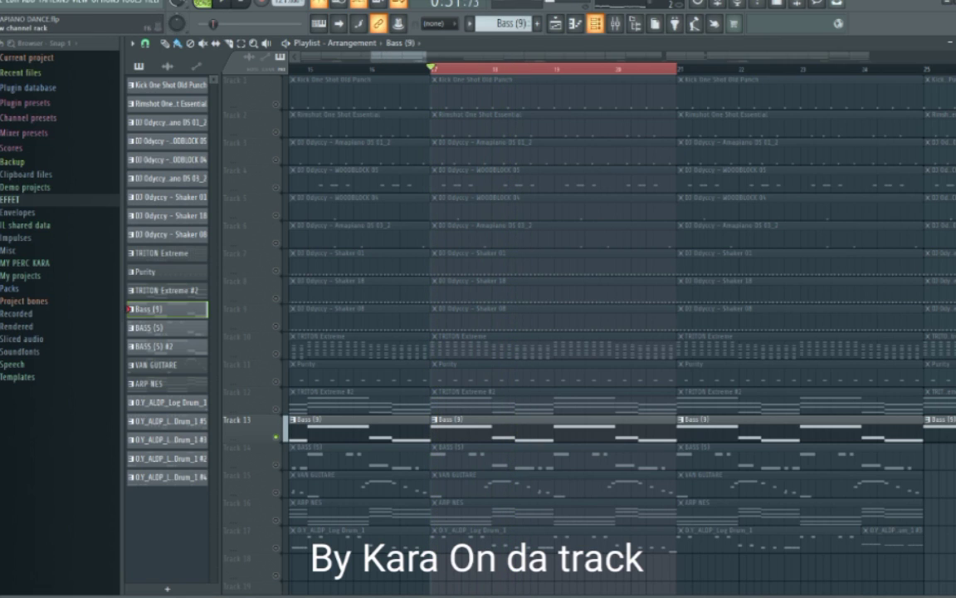
Step: Enable Use loop points in the Bass (9) channel's sampler, and close the sampler and the channel rack
{"action": "key", "text": "F6"}
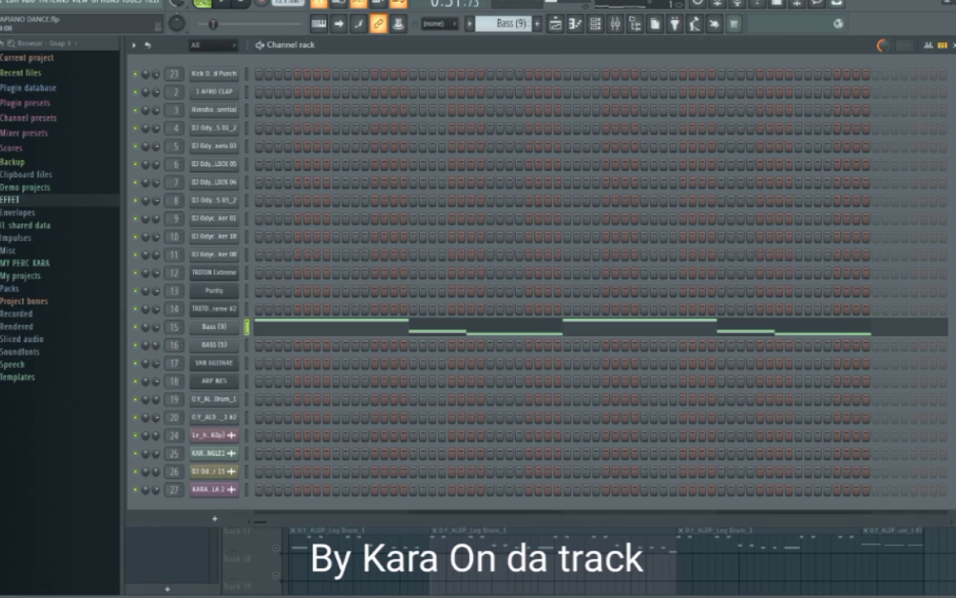
{"action": "left_click", "coordinate": [215, 327]}
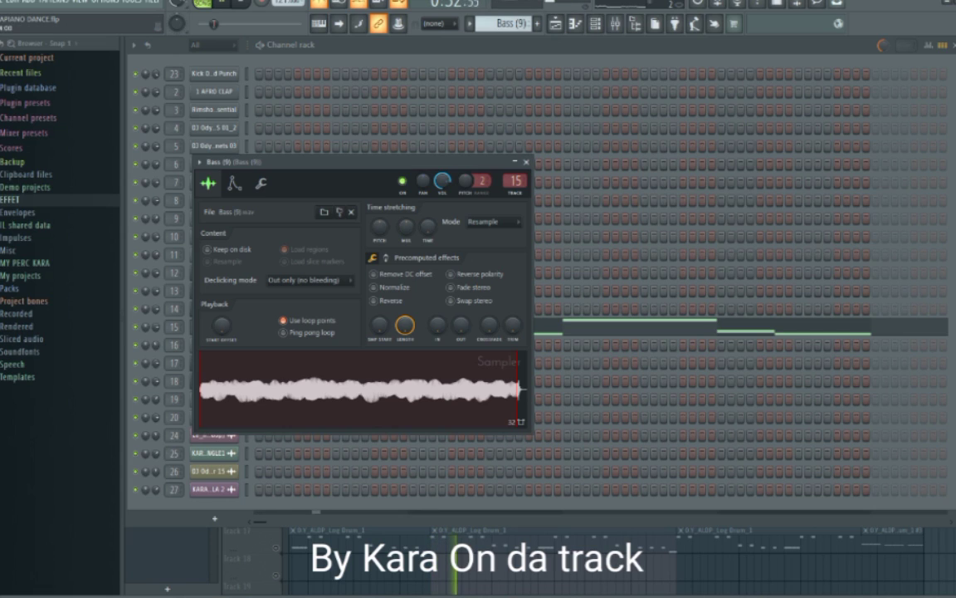
{"action": "left_click", "coordinate": [526, 162]}
{"action": "key", "text": "F6"}
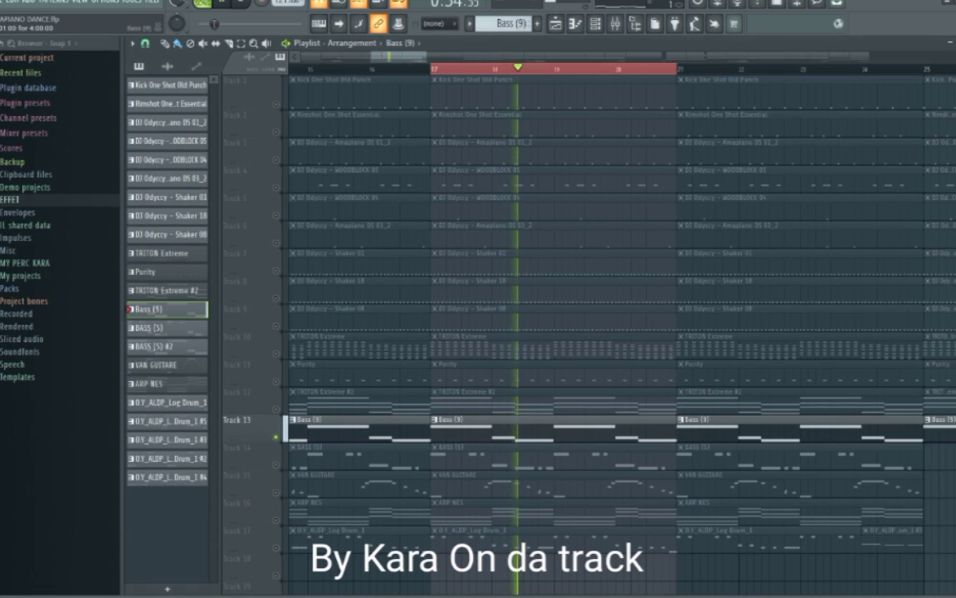
Step: Review the Bass (9) pattern's notes in the piano roll and return to the playlist
{"action": "key", "text": "F7"}
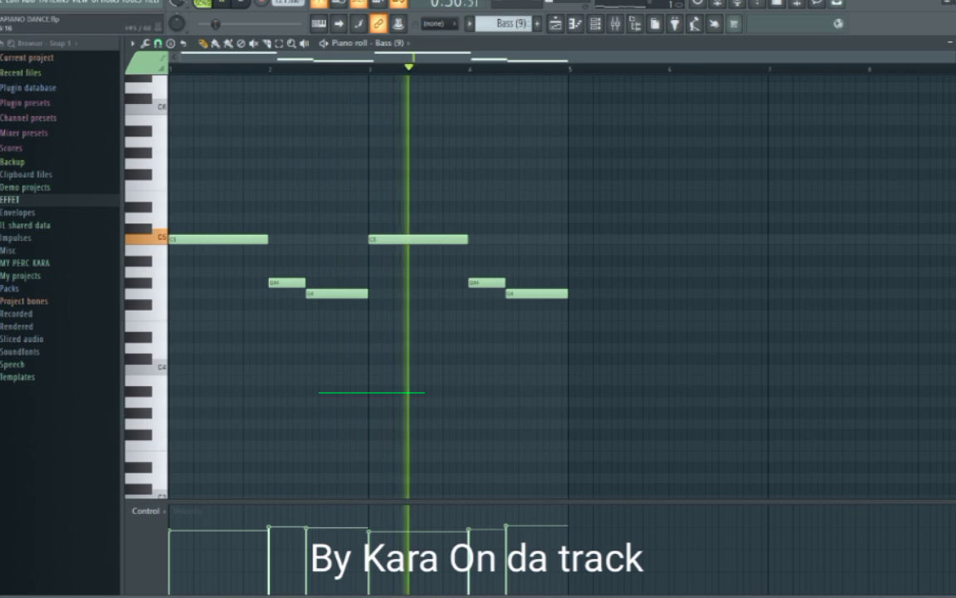
{"action": "key", "text": "F6"}
{"action": "key", "text": "F6"}
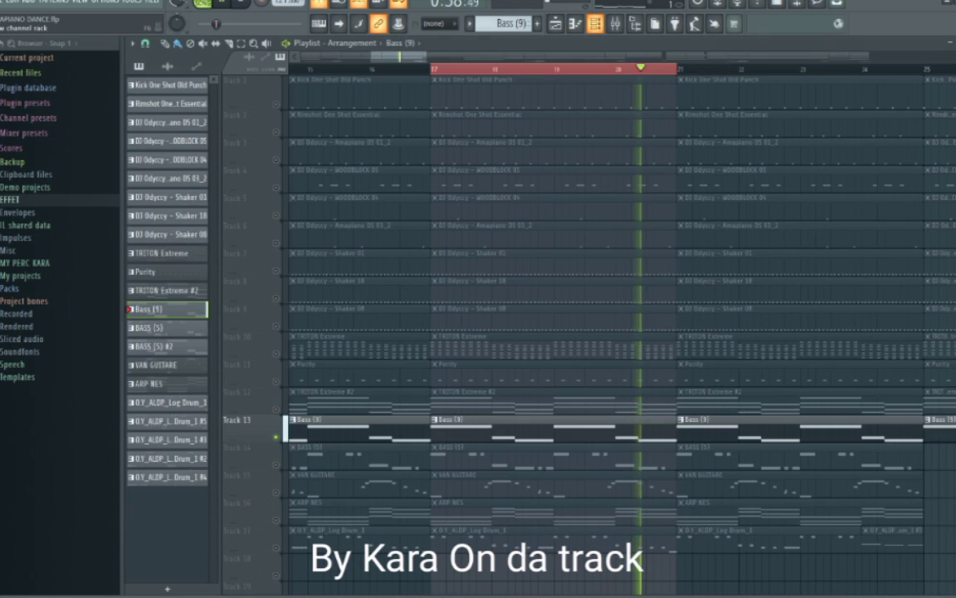
Step: Inspect the Bass (9) sampler's sample page and its volume envelope, and close the sampler
{"action": "key", "text": "F6"}
{"action": "left_click", "coordinate": [214, 326]}
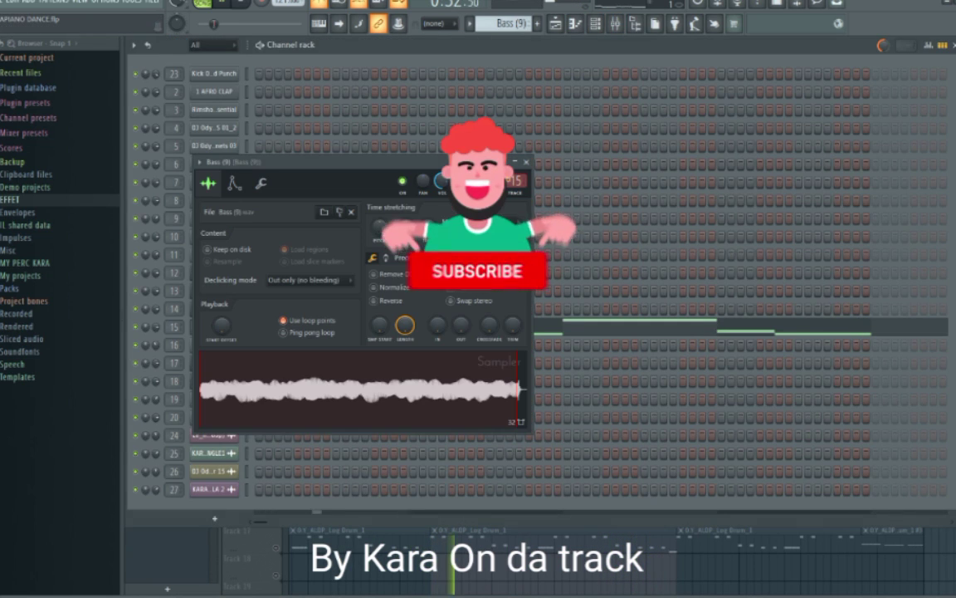
{"action": "left_click", "coordinate": [235, 183]}
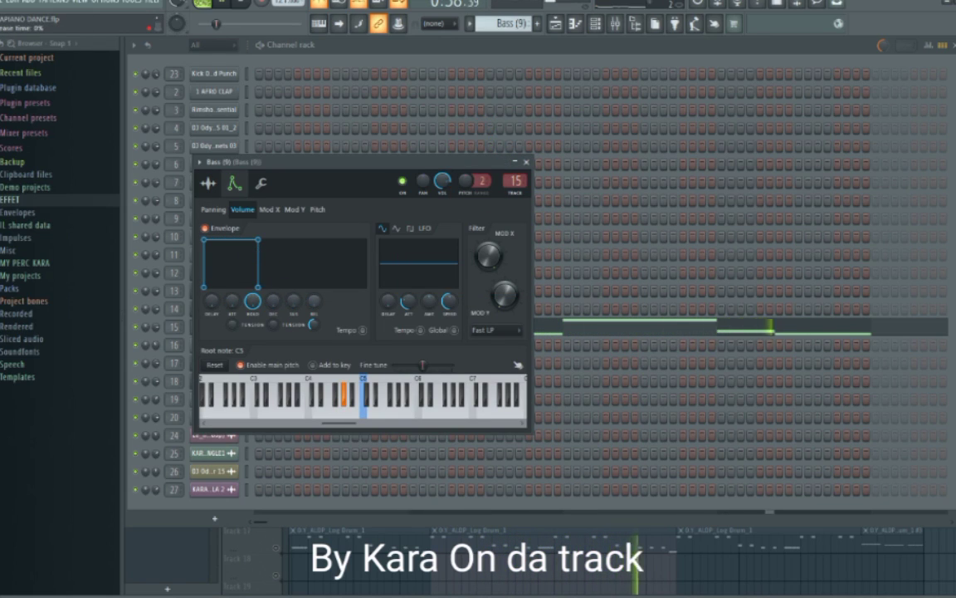
{"action": "left_click", "coordinate": [208, 183]}
{"action": "left_click", "coordinate": [526, 162]}
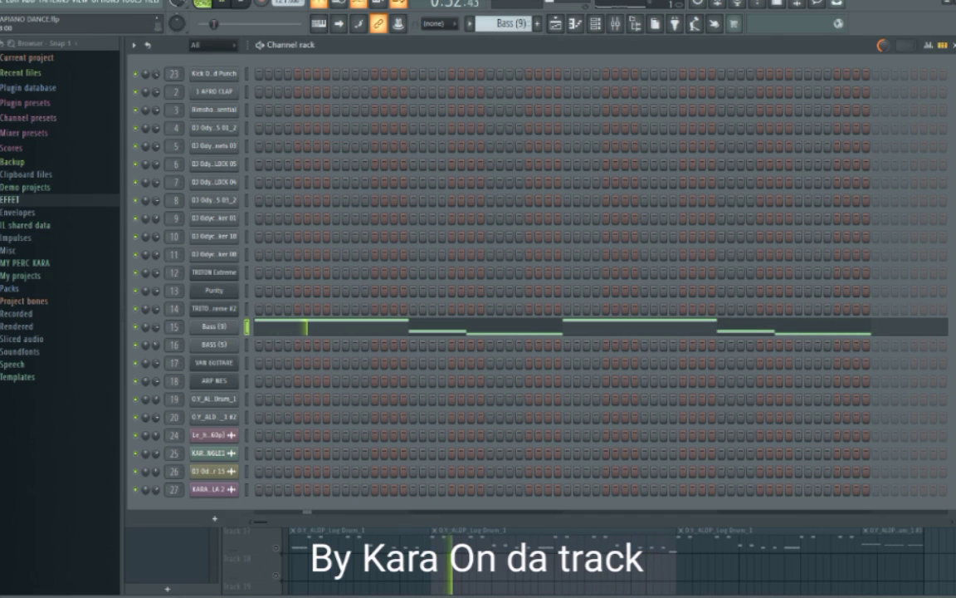
Step: Examine the Fruity parametric EQ 2 curve on mixer track 15, Bass (9)
{"action": "left_click", "coordinate": [524, 569]}
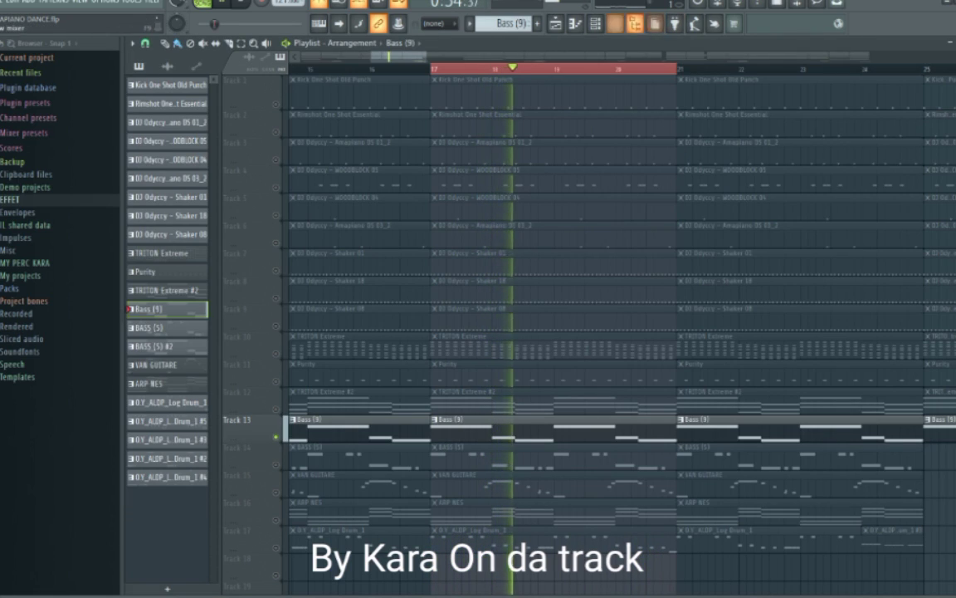
{"action": "left_click", "coordinate": [616, 24]}
{"action": "left_click", "coordinate": [877, 146]}
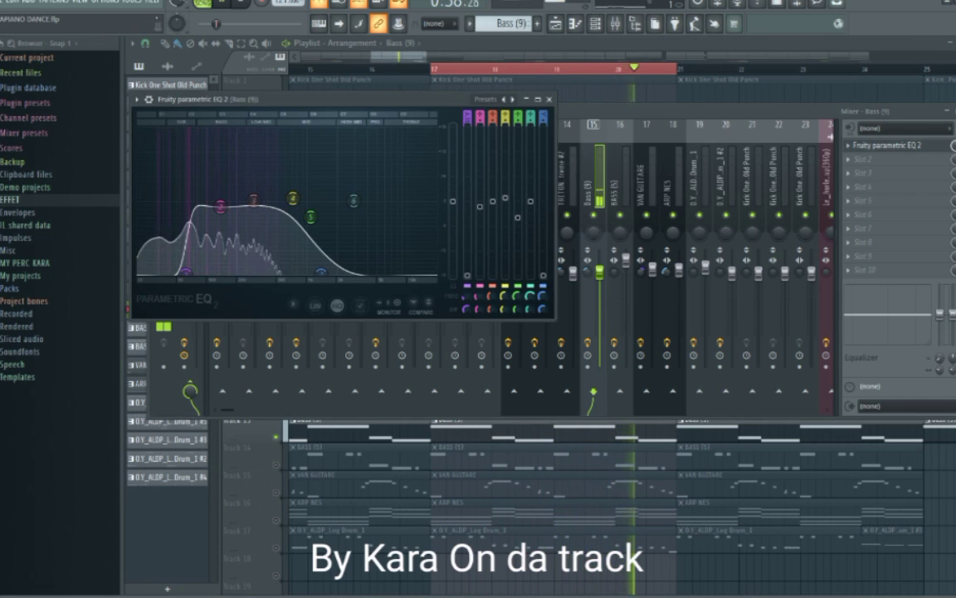
{"action": "key", "text": "Escape"}
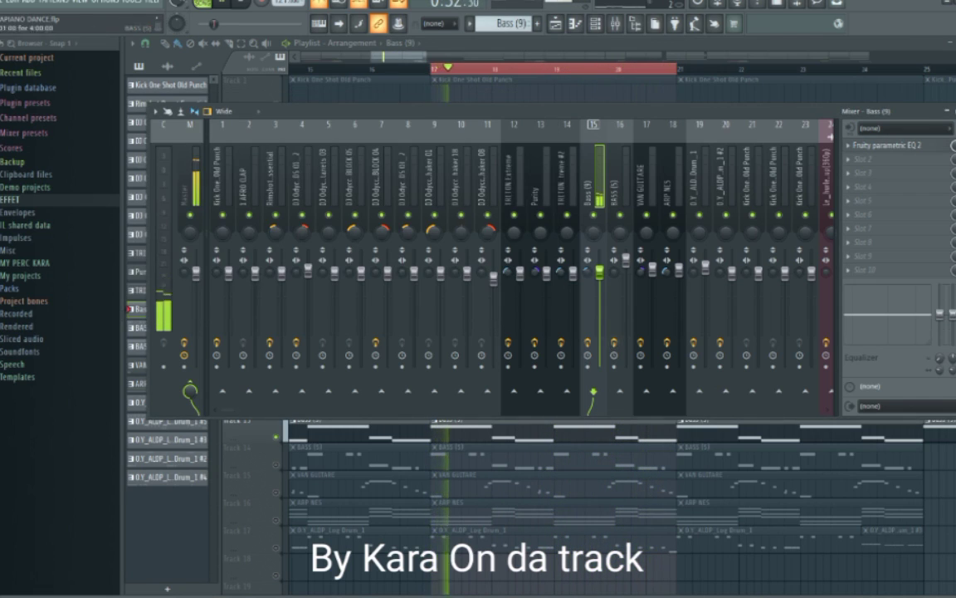
Step: Solo playlist Track 14 and review the BASS (5) pattern's notes in the piano roll
{"action": "left_click", "coordinate": [534, 559]}
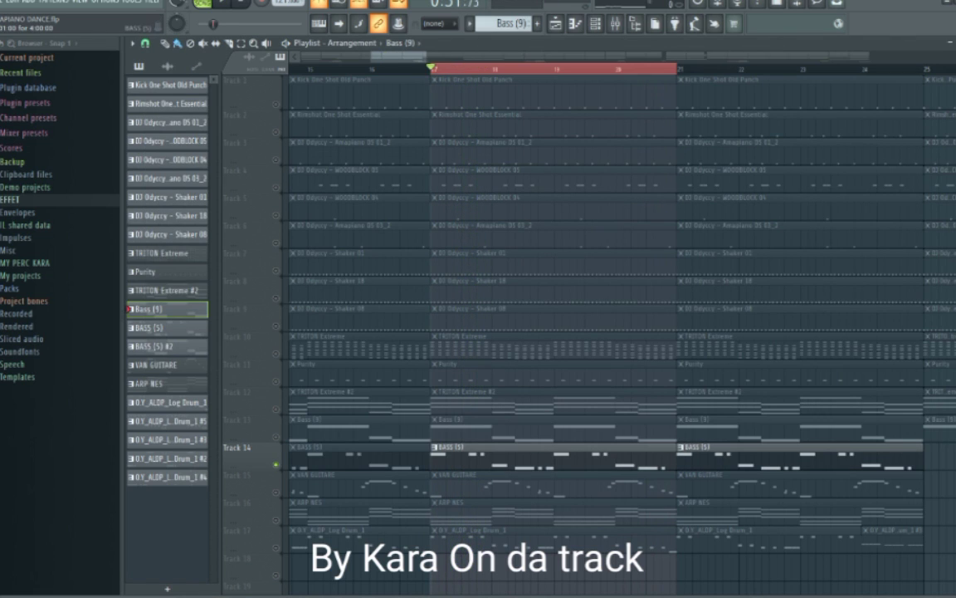
{"action": "left_click", "coordinate": [489, 455]}
{"action": "double_click", "coordinate": [490, 456]}
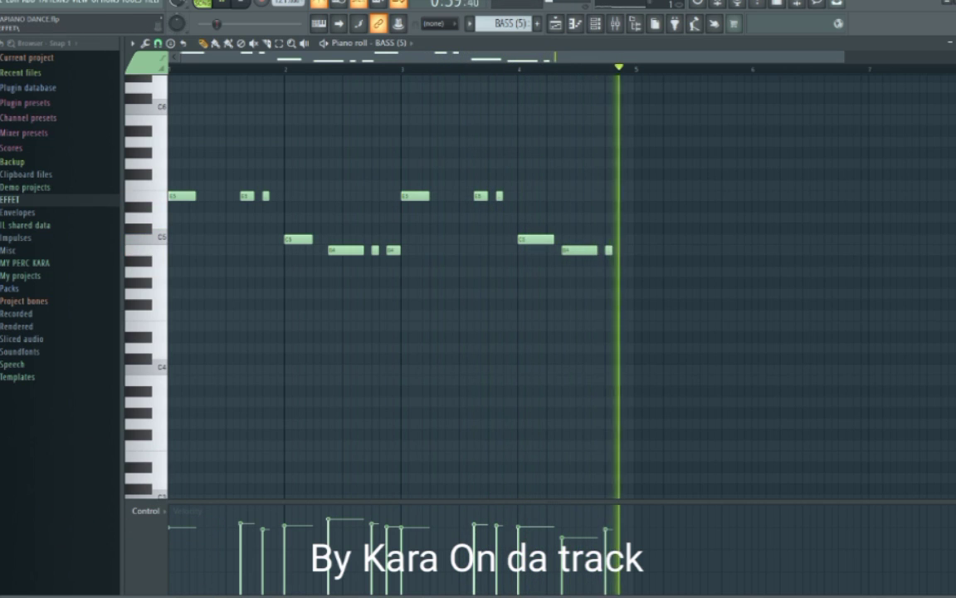
{"action": "scroll", "coordinate": [178, 196], "scroll_direction": "up", "scroll_amount": 2}
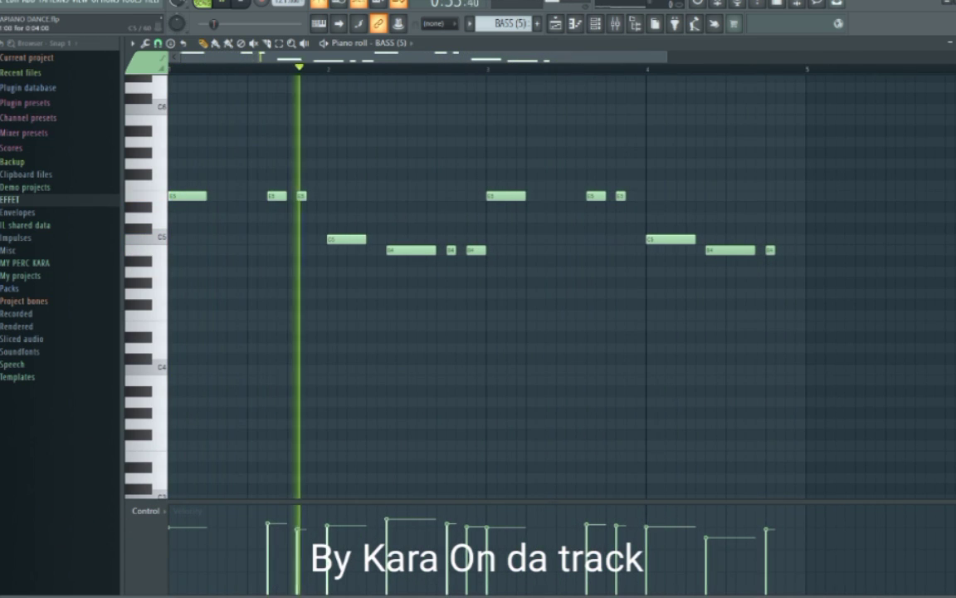
{"action": "scroll", "coordinate": [177, 196], "scroll_direction": "down", "scroll_amount": 3}
Step: Check the BASS (5) channel's rack row and sampler settings, and return to the playlist
{"action": "left_click", "coordinate": [595, 23]}
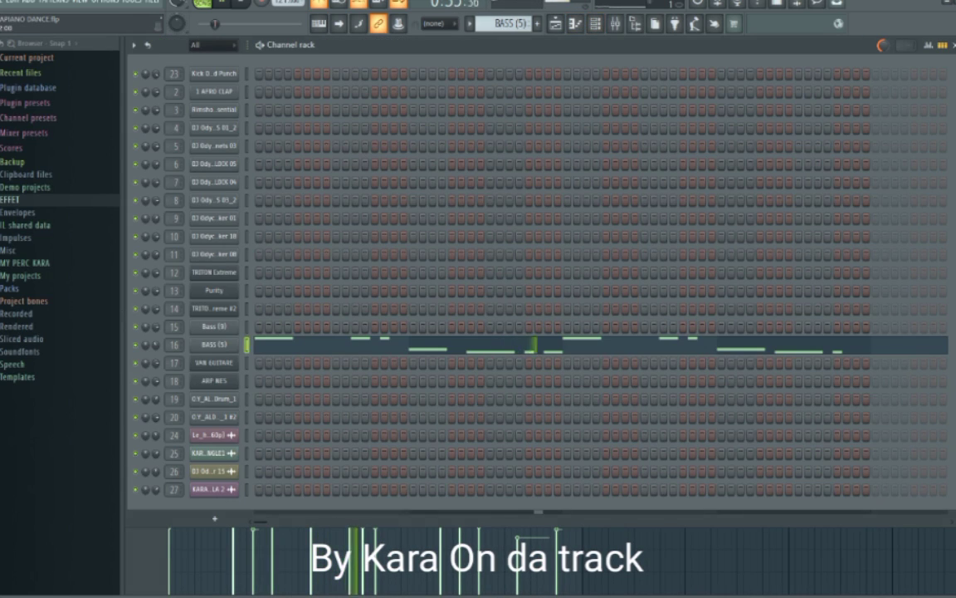
{"action": "left_click", "coordinate": [214, 345]}
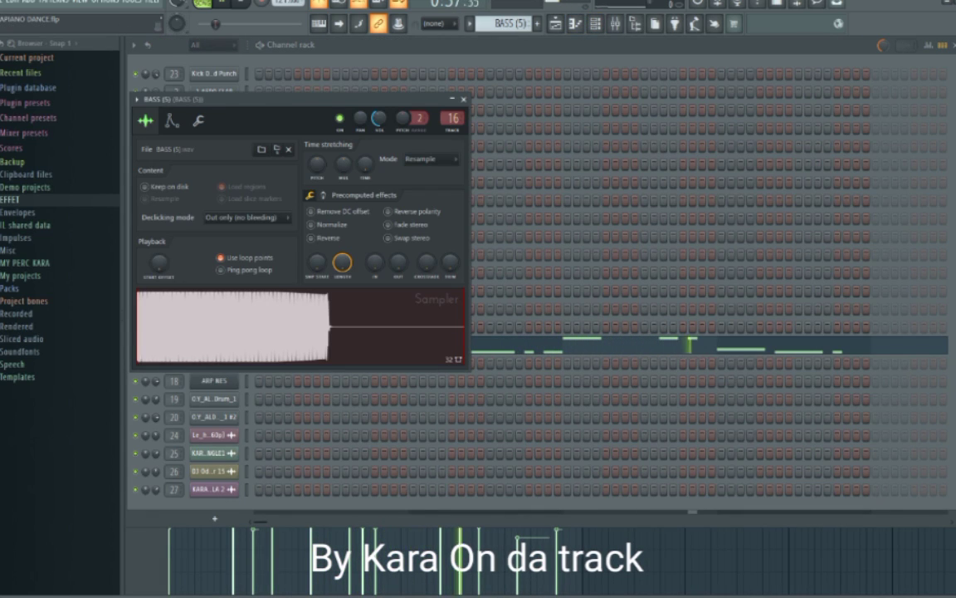
{"action": "left_click", "coordinate": [464, 99]}
{"action": "left_click", "coordinate": [954, 46]}
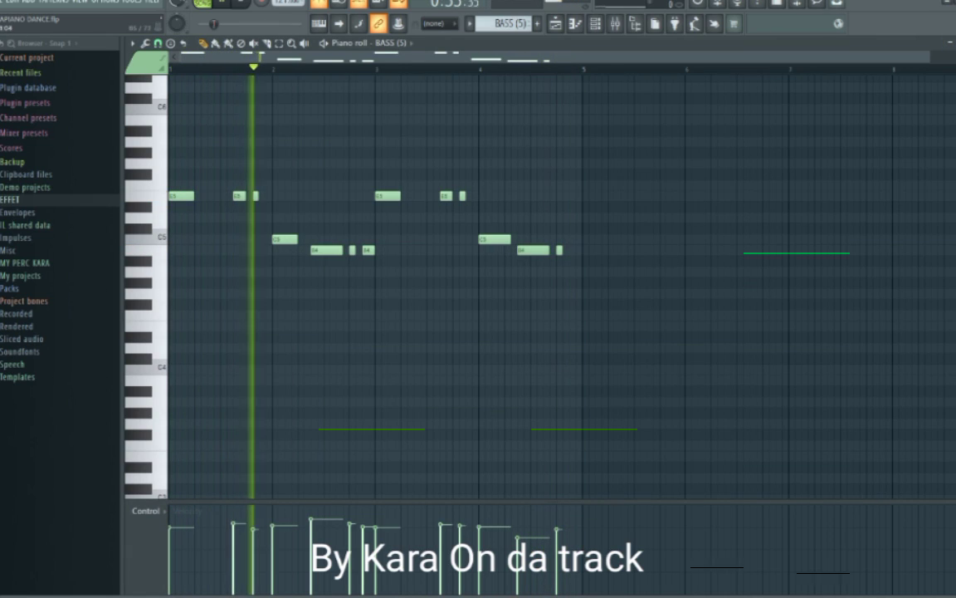
{"action": "left_click", "coordinate": [954, 43]}
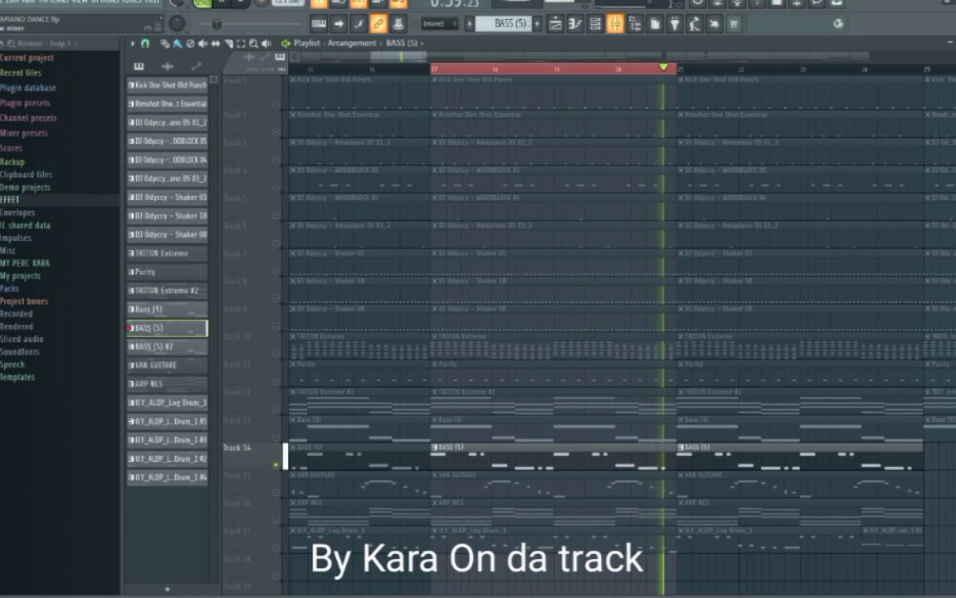
Step: Examine the Fruity parametric EQ 2 curve on mixer track 16, BASS (5), and close the EQ and mixer
{"action": "key", "text": "F9"}
{"action": "left_click", "coordinate": [888, 145]}
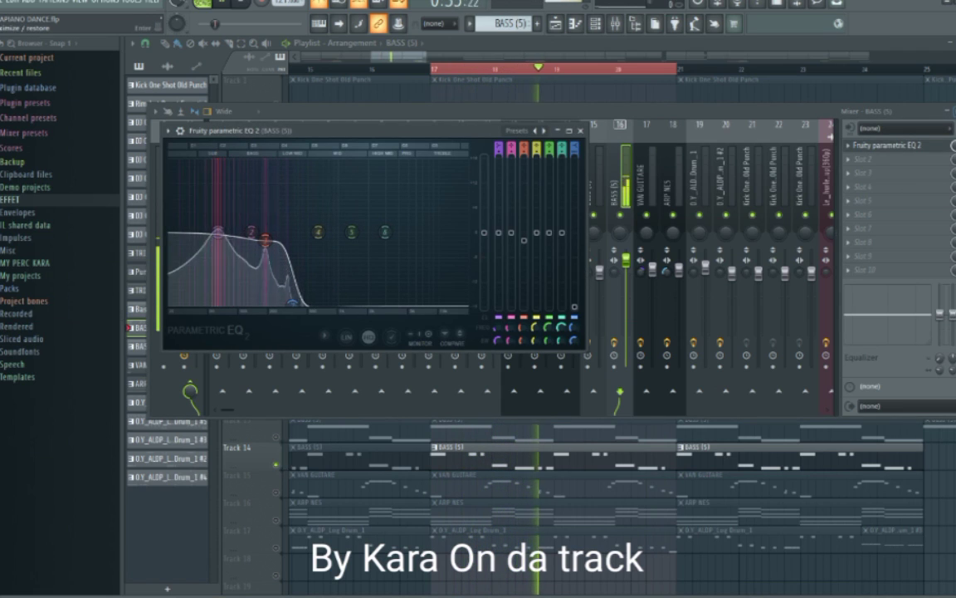
{"action": "key", "text": "F9"}
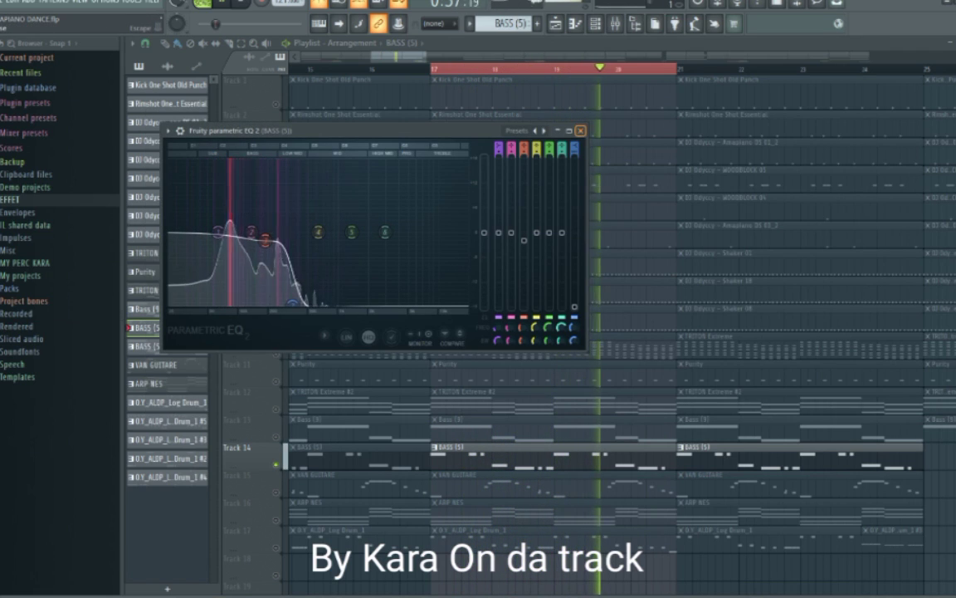
{"action": "left_click", "coordinate": [580, 130]}
Step: Solo playlist Track 15, play the loop and review the VAN GUITARE pattern's notes in the piano roll
{"action": "left_click", "coordinate": [275, 492], "text": "ctrl"}
{"action": "key", "text": "space"}
{"action": "double_click", "coordinate": [452, 477]}
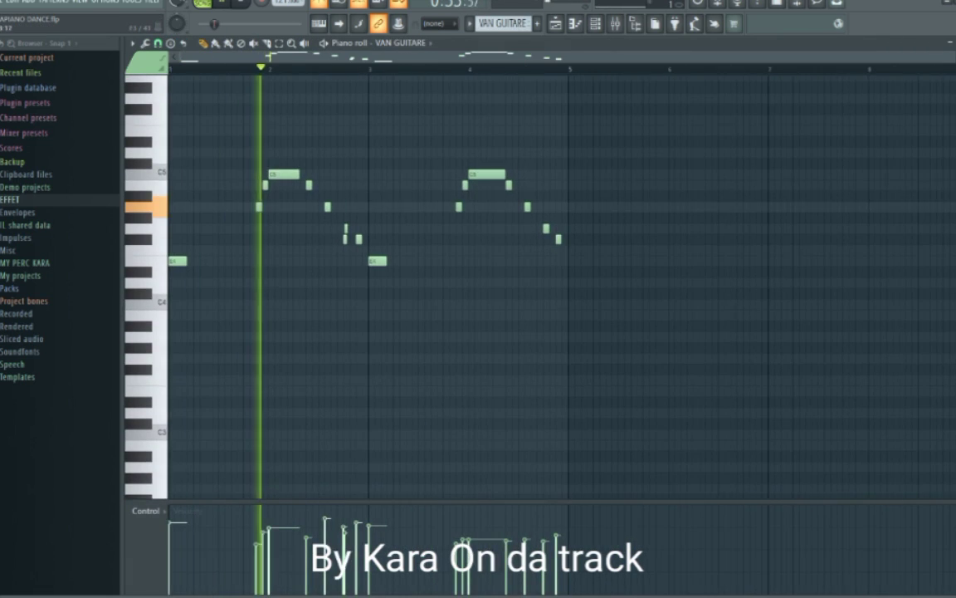
{"action": "scroll", "coordinate": [562, 332], "scroll_direction": "up", "scroll_amount": 1}
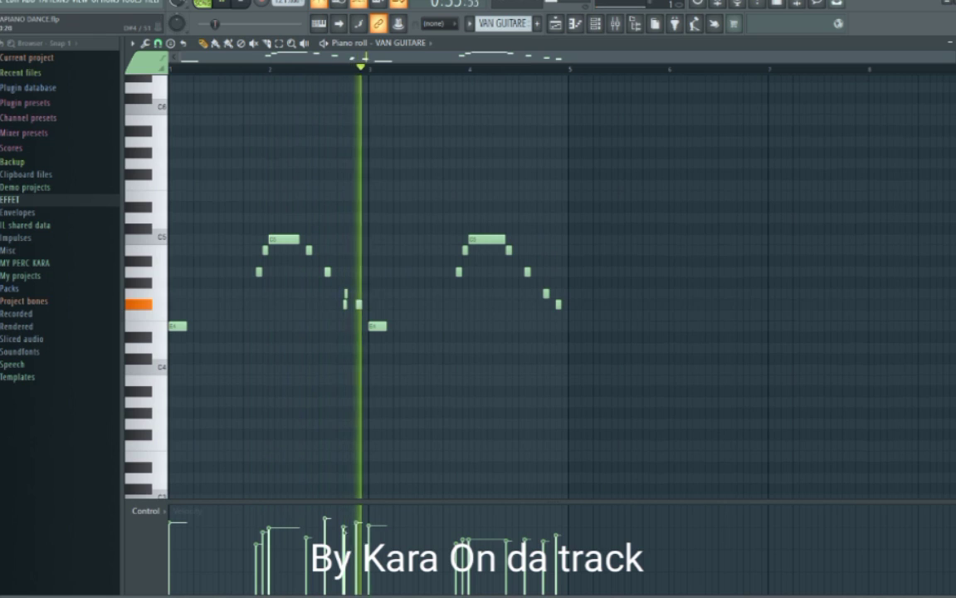
{"action": "scroll", "coordinate": [562, 332], "scroll_direction": "up", "scroll_amount": 3}
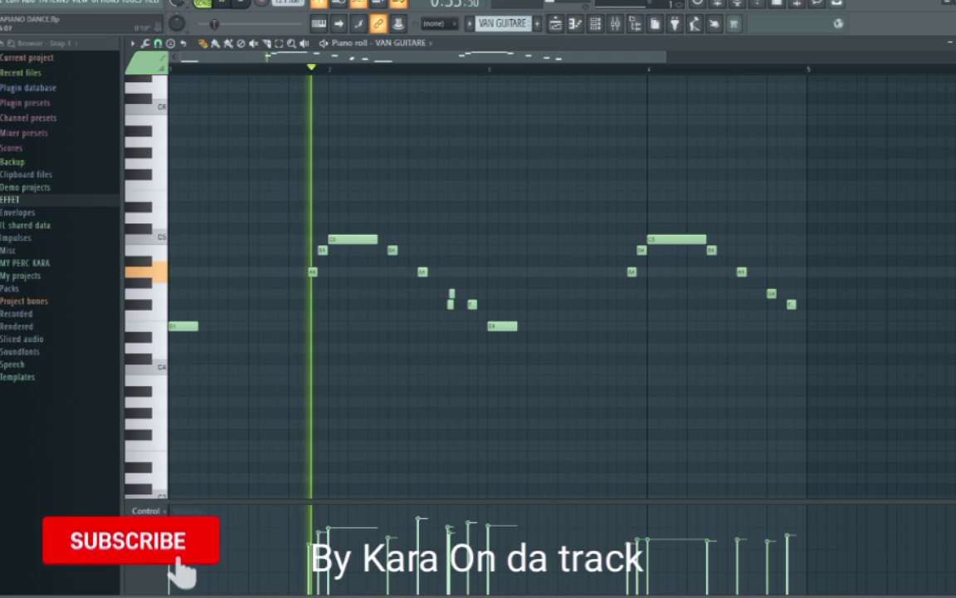
{"action": "key", "text": "F7"}
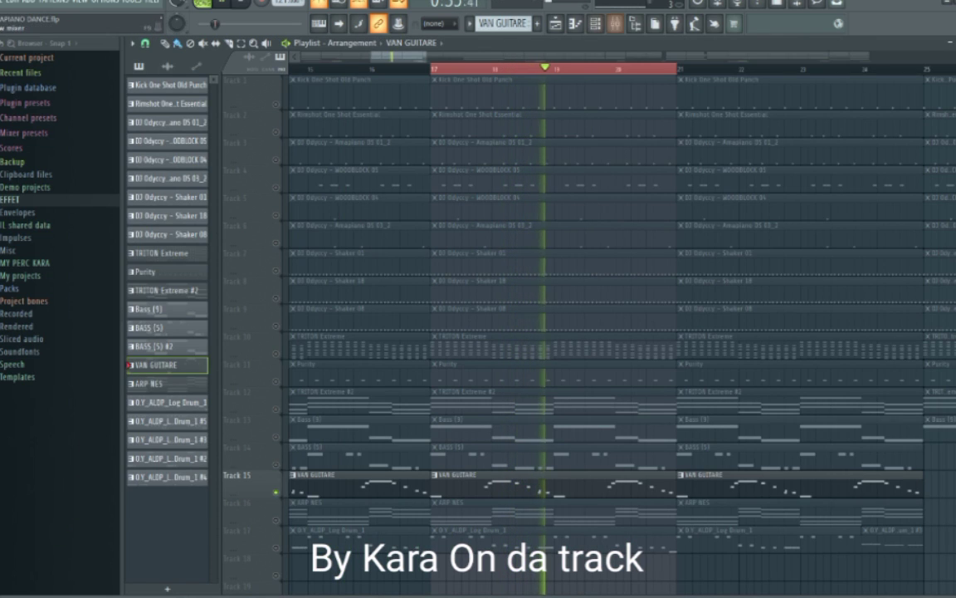
Step: Check the Nexus 2 preset and settings of the VAN GUITARE channel
{"action": "key", "text": "F6"}
{"action": "left_click", "coordinate": [214, 363]}
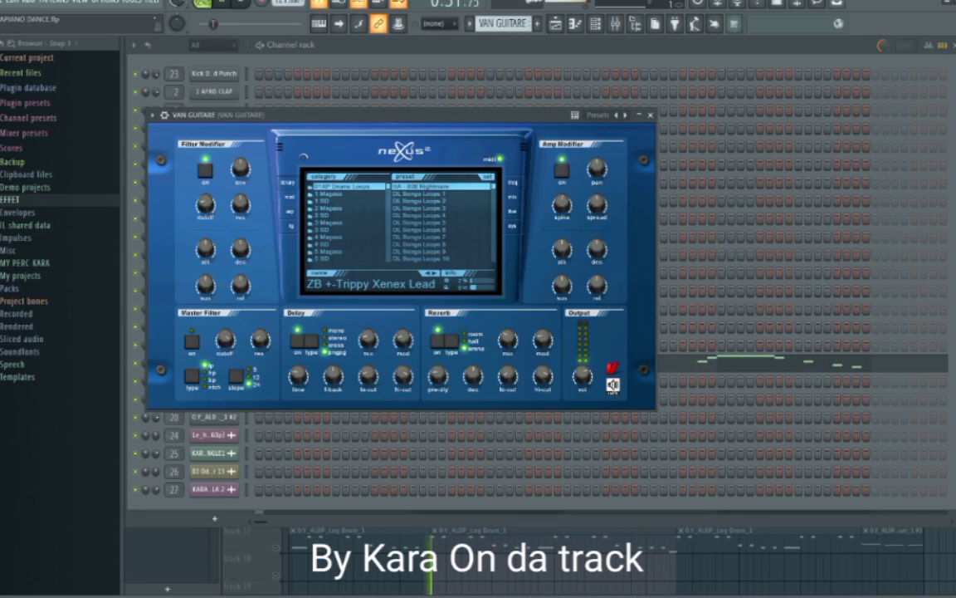
{"action": "key", "text": "Escape"}
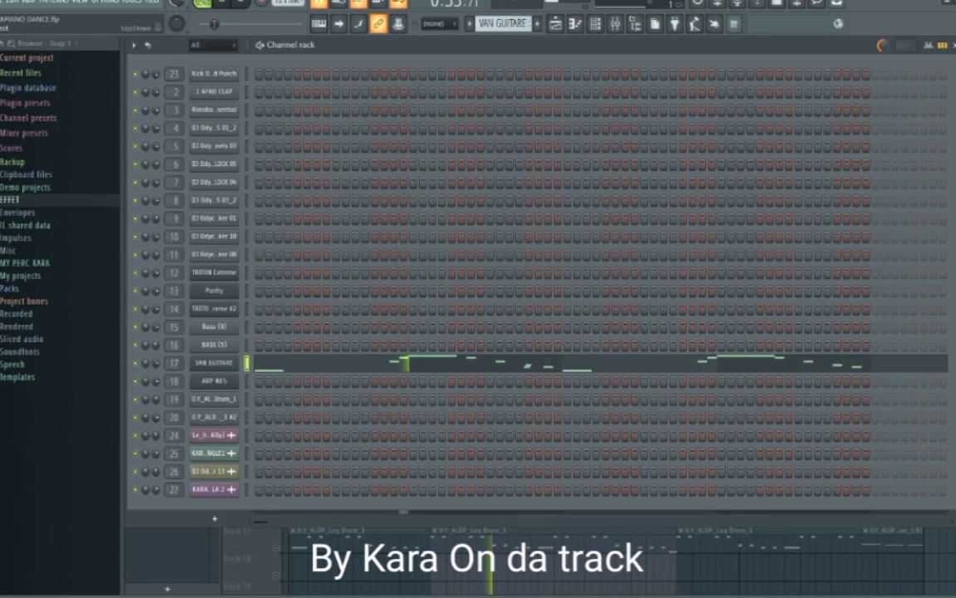
Step: Check the Fruity parametric EQ 2 on mixer track 17, VAN GUITARE, and return to the playlist
{"action": "key", "text": "F9"}
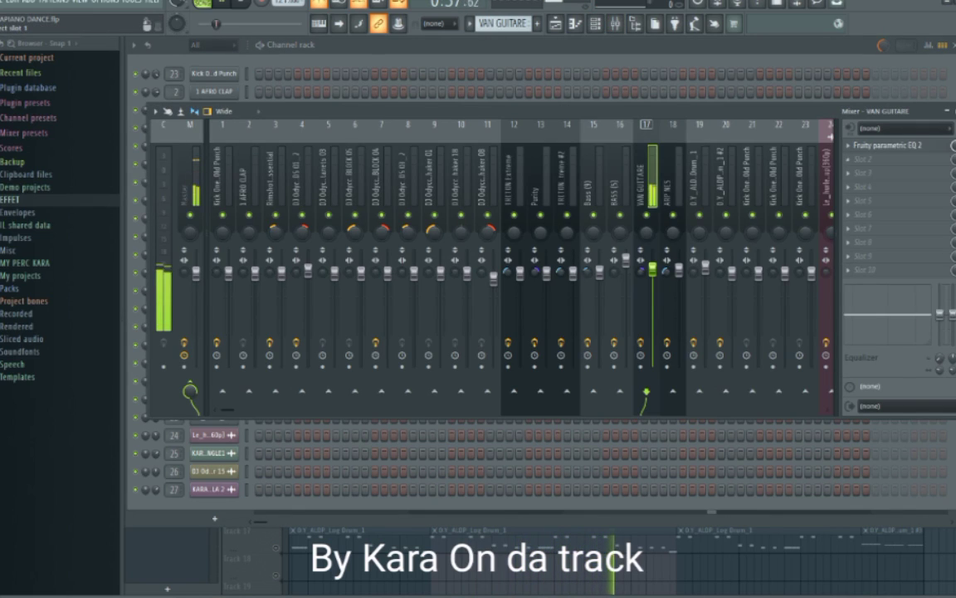
{"action": "left_click", "coordinate": [888, 146]}
{"action": "left_click", "coordinate": [888, 146]}
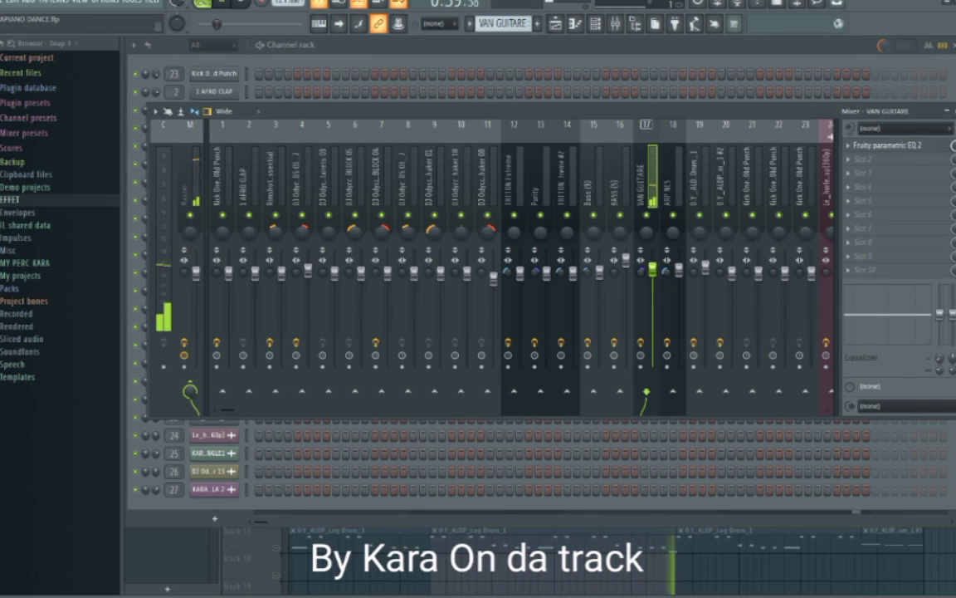
{"action": "key", "text": "Escape"}
{"action": "key", "text": "Escape"}
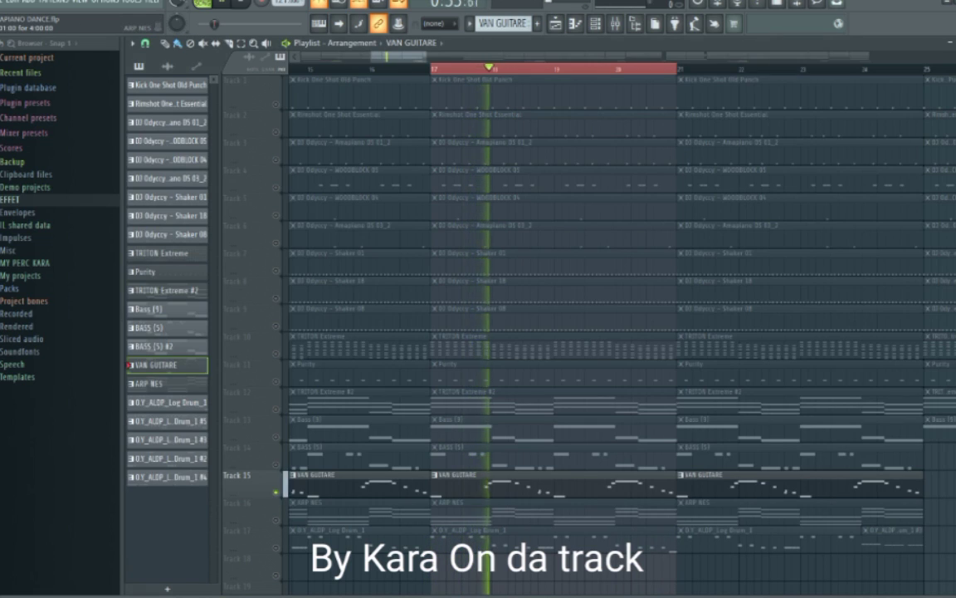
Step: Solo playlist Track 16 and review the ARP NES pattern's chord notes in the piano roll
{"action": "scroll", "coordinate": [614, 324], "scroll_direction": "down", "scroll_amount": 3}
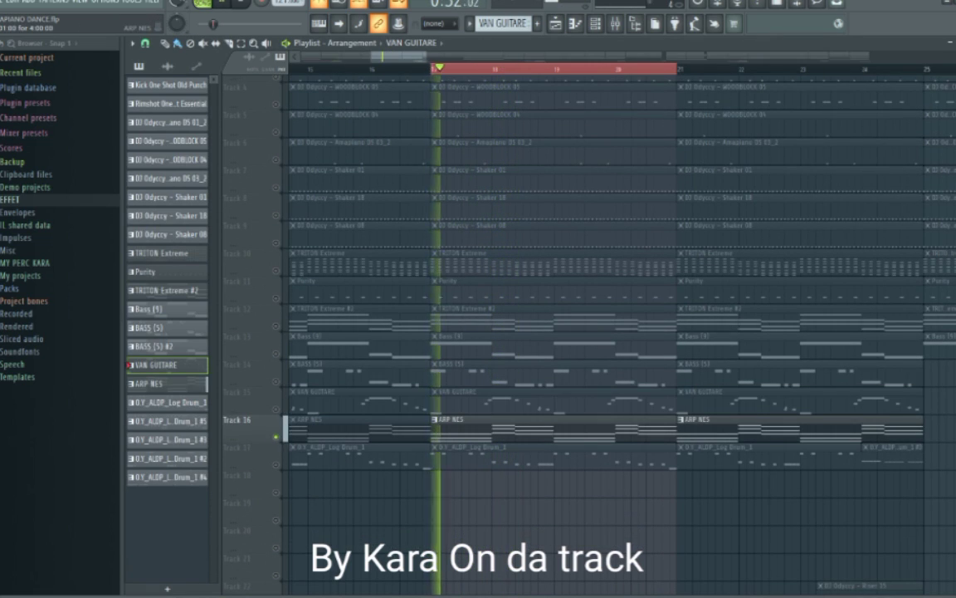
{"action": "double_click", "coordinate": [531, 429]}
{"action": "scroll", "coordinate": [531, 429], "scroll_direction": "down", "scroll_amount": 2}
{"action": "scroll", "coordinate": [531, 429], "scroll_direction": "up", "scroll_amount": 2}
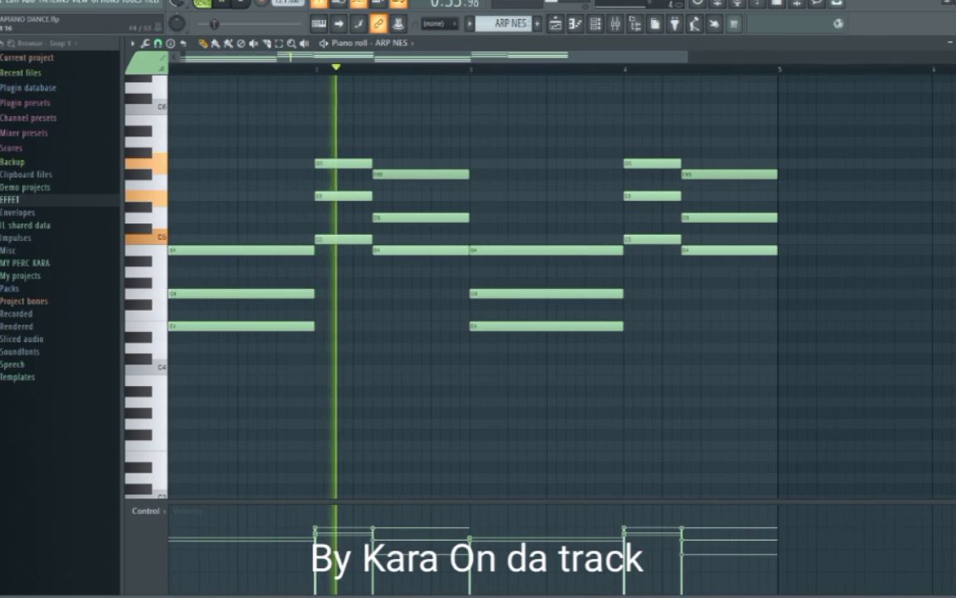
Step: Examine the remaining ARP NES chords and their note velocities across the pattern's four bars while it plays
{"action": "scroll", "coordinate": [531, 315], "scroll_direction": "down", "scroll_amount": 2}
{"action": "scroll", "coordinate": [531, 316], "scroll_direction": "up", "scroll_amount": 3}
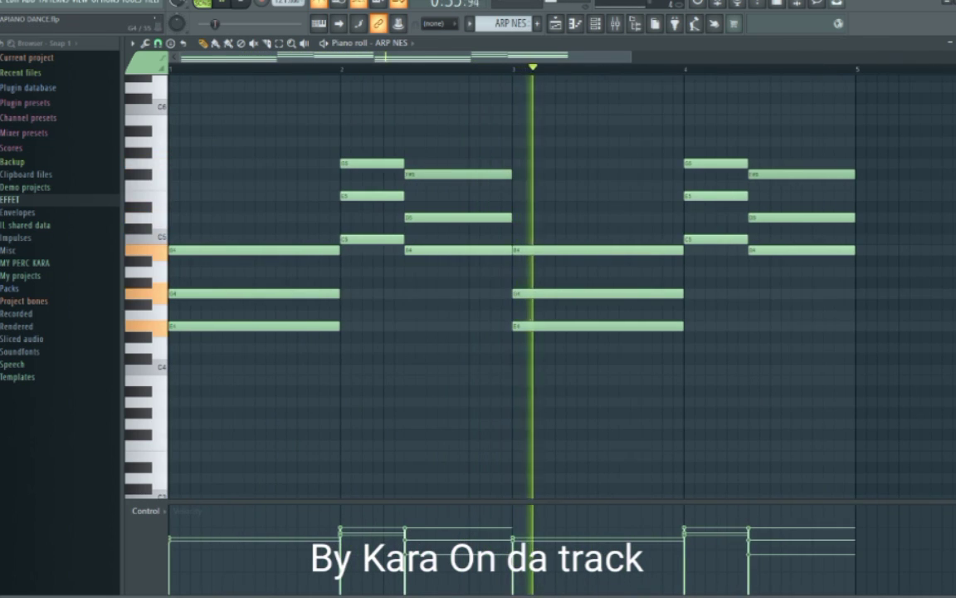
{"action": "scroll", "coordinate": [533, 299], "scroll_direction": "down", "scroll_amount": 2}
{"action": "scroll", "coordinate": [533, 340], "scroll_direction": "up", "scroll_amount": 3}
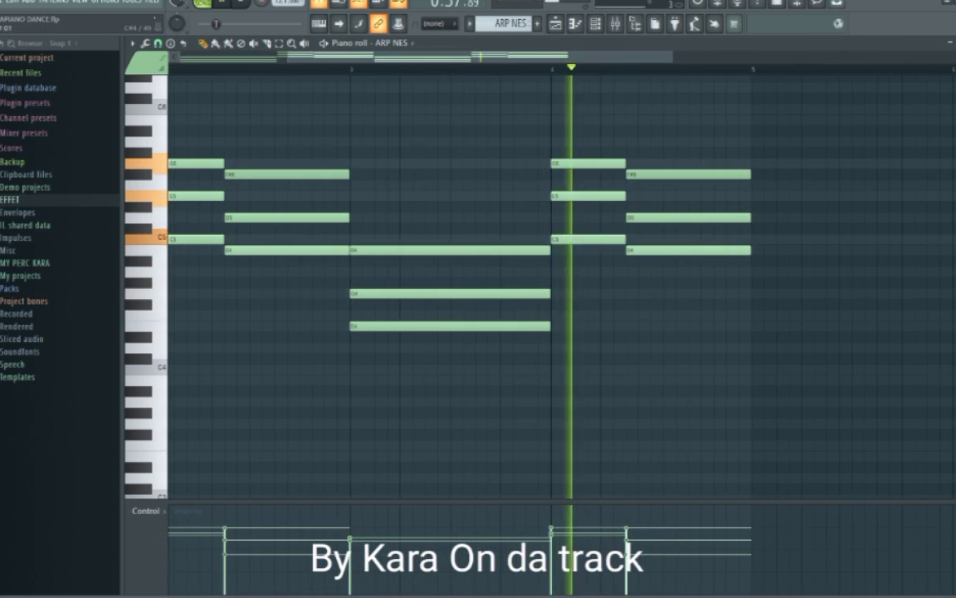
{"action": "scroll", "coordinate": [533, 340], "scroll_direction": "down", "scroll_amount": 3}
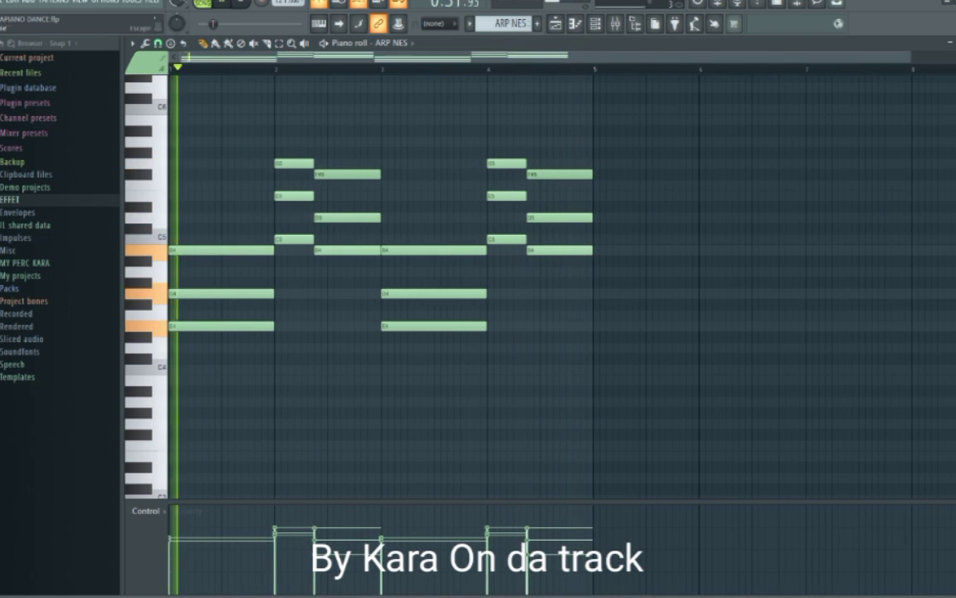
Step: Check the Fruity parametric EQ 2 on mixer track 18, ARP NES
{"action": "key", "text": "F6"}
{"action": "key", "text": "F9"}
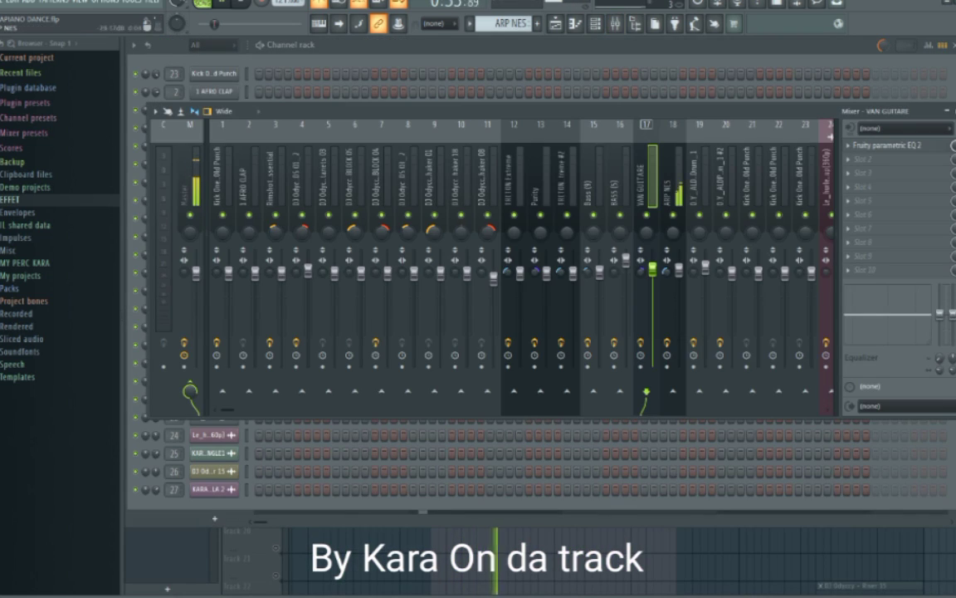
{"action": "left_click", "coordinate": [667, 181]}
{"action": "left_click", "coordinate": [887, 146]}
{"action": "left_click", "coordinate": [888, 146]}
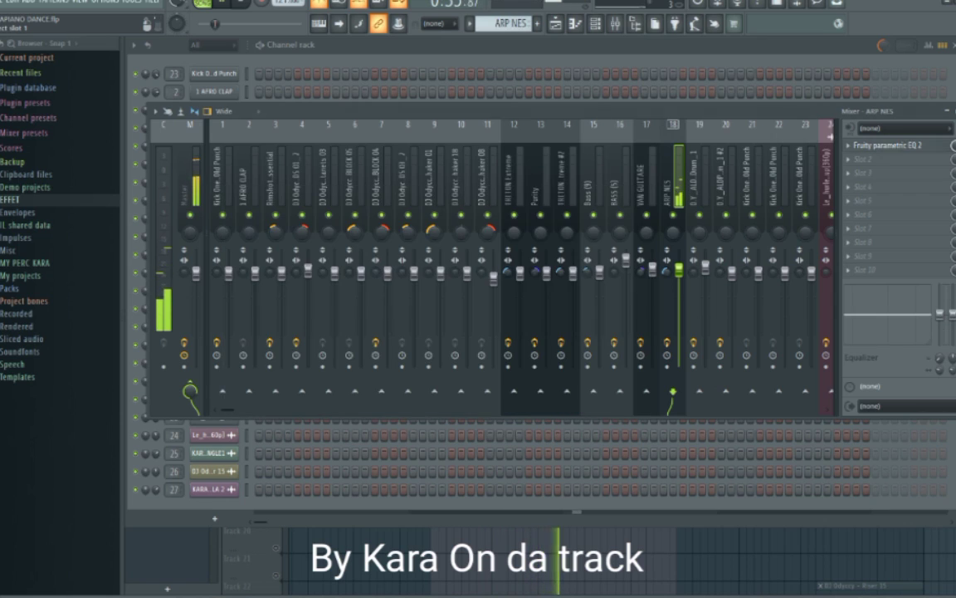
Step: Check the Nexus 2 preset and settings of the ARP NES channel in the channel rack
{"action": "key", "text": "F9"}
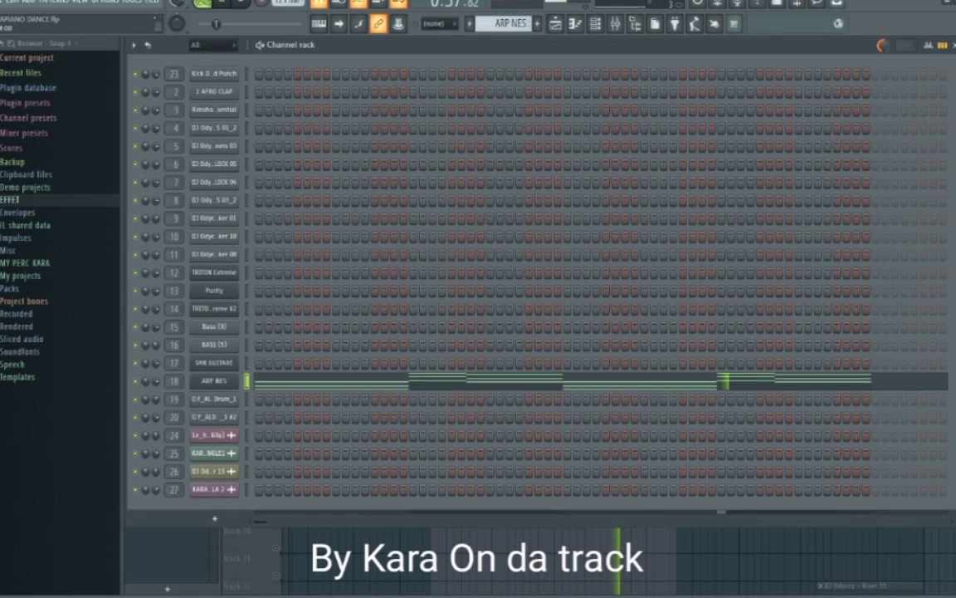
{"action": "left_click", "coordinate": [214, 381]}
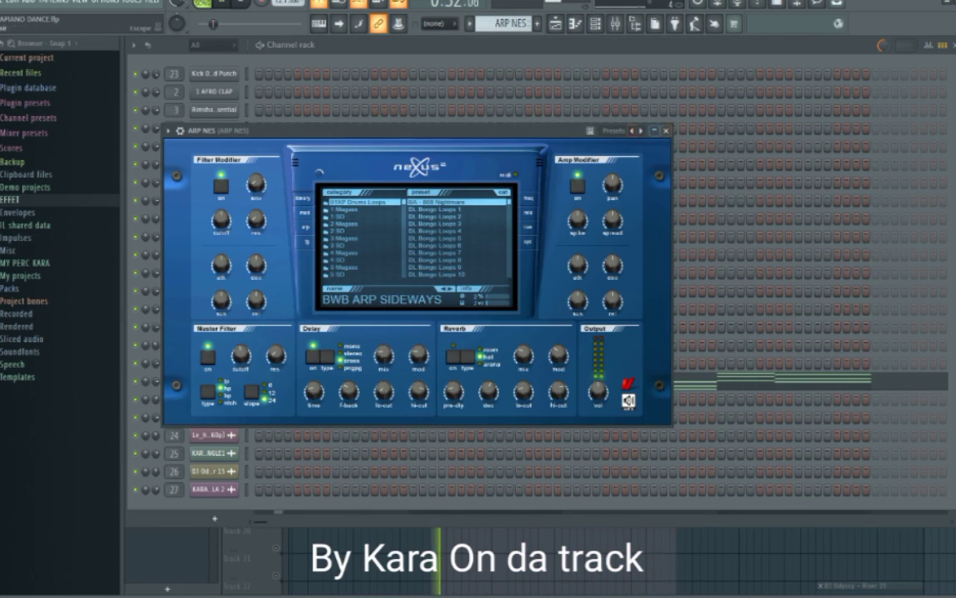
{"action": "left_click", "coordinate": [666, 131]}
Step: Return to the playlist, solo Track 17 and review the O.Y_ALDP_Log Drum_1 pattern's notes in the piano roll
{"action": "key", "text": "F5"}
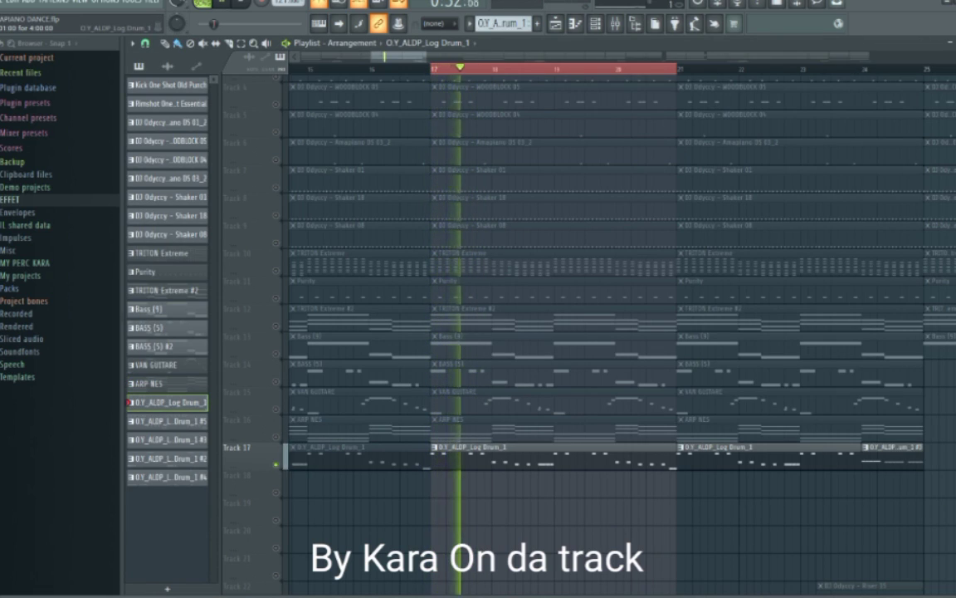
{"action": "key", "text": "F7"}
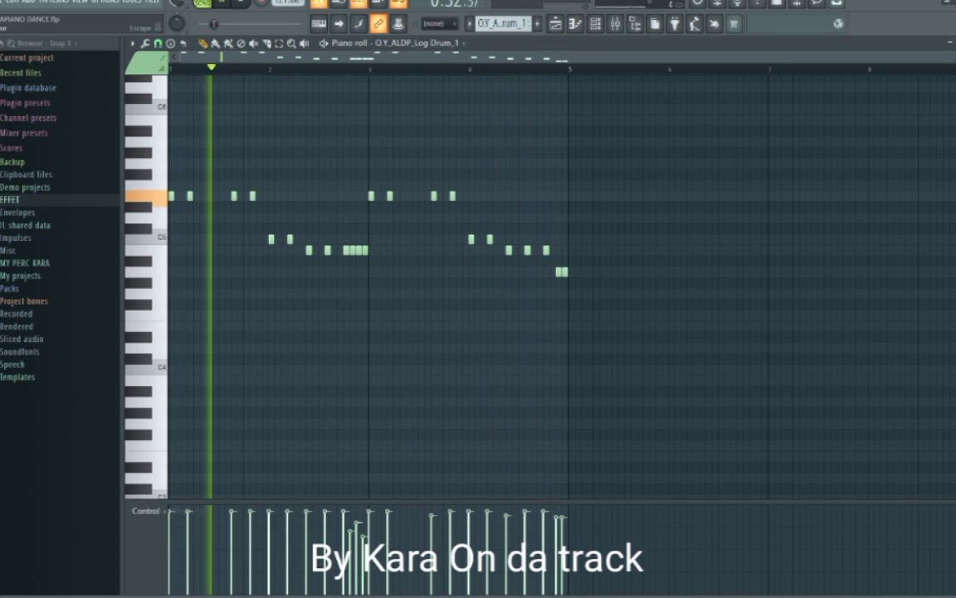
{"action": "key", "text": "Escape"}
Step: Check the Fruity parametric EQ 2 on mixer track 19, O.Y_ALDP_Log Drum_1
{"action": "key", "text": "F9"}
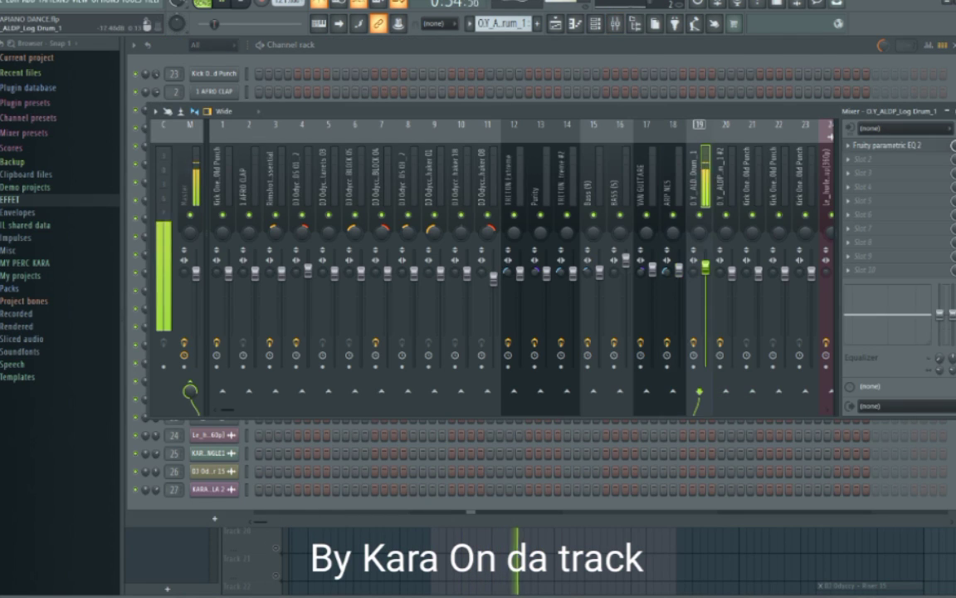
{"action": "left_click", "coordinate": [887, 146]}
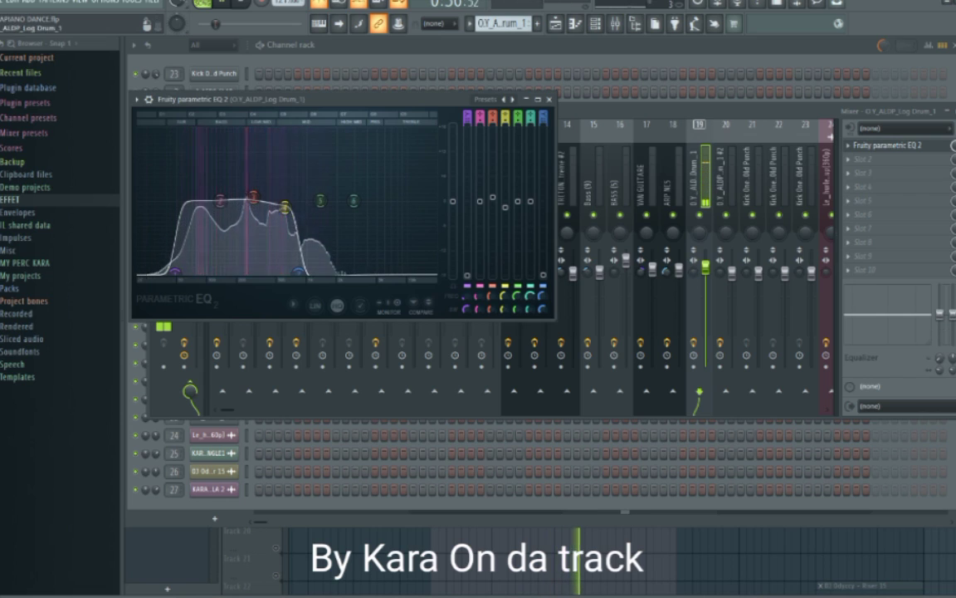
{"action": "left_click", "coordinate": [549, 99]}
{"action": "key", "text": "F9"}
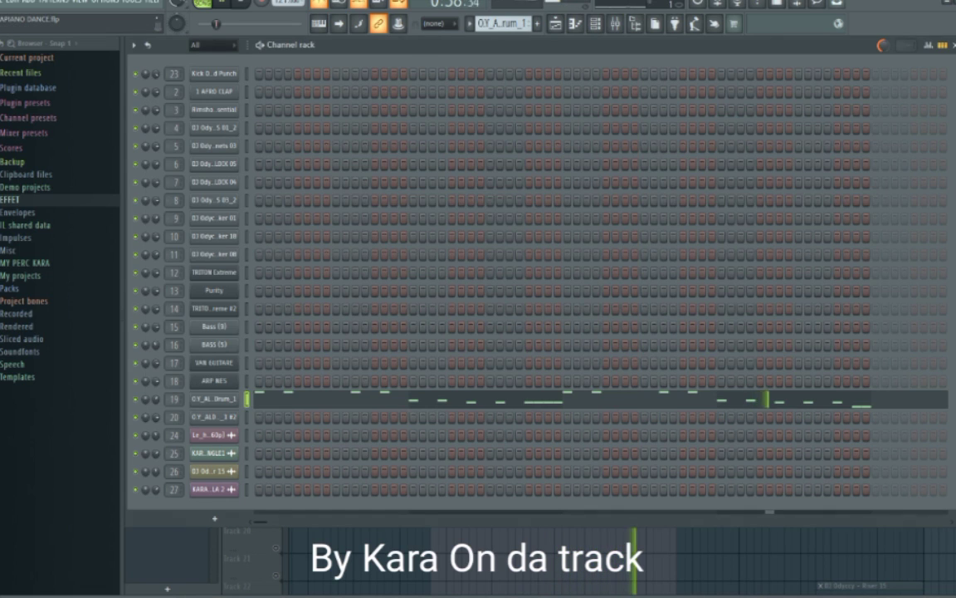
Step: Check the instrument settings of the O.Y_ALDP_Log Drum_1 channel and return to the playlist
{"action": "left_click", "coordinate": [954, 45]}
{"action": "left_click", "coordinate": [595, 24]}
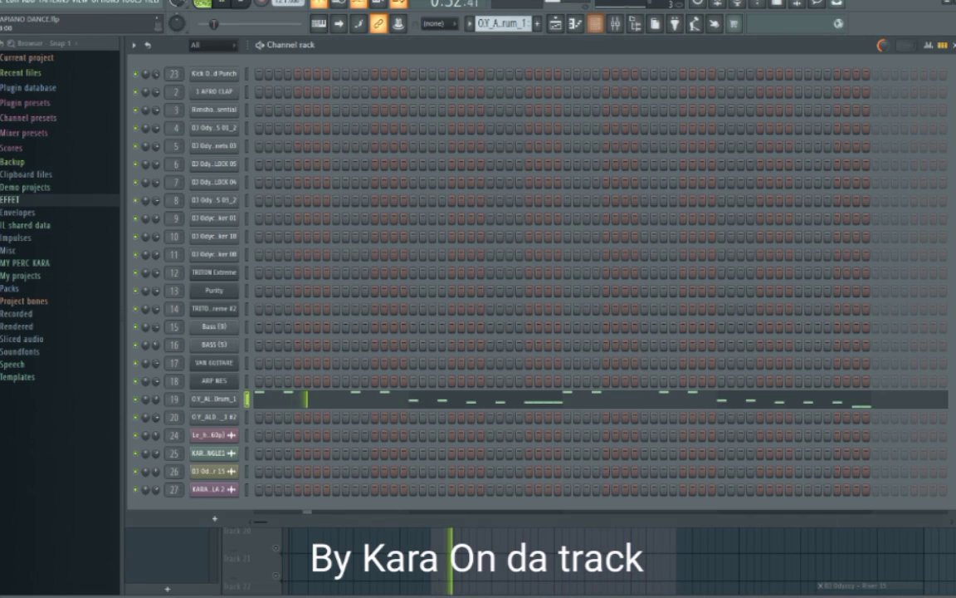
{"action": "left_click", "coordinate": [214, 399]}
{"action": "left_click", "coordinate": [510, 147]}
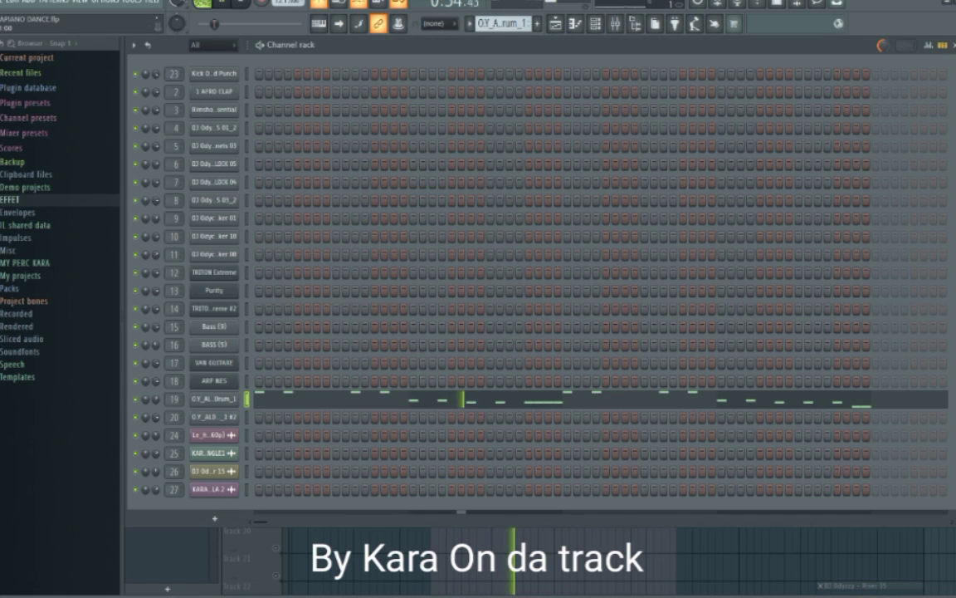
{"action": "left_click", "coordinate": [954, 46]}
Step: Set the playlist loop to bars 33 to 37 and solo Track 18
{"action": "scroll", "coordinate": [454, 510], "scroll_direction": "down", "scroll_amount": 8}
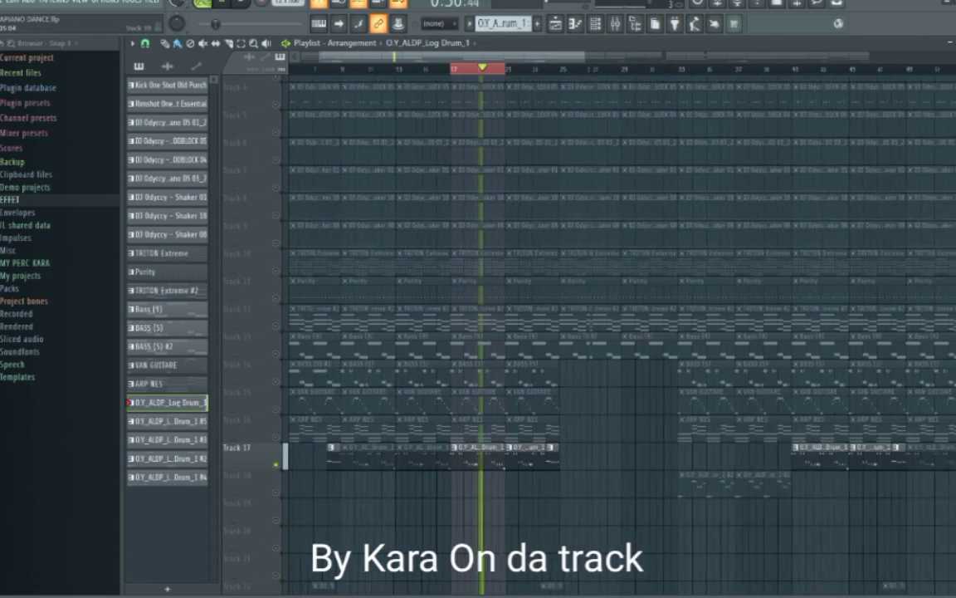
{"action": "scroll", "coordinate": [538, 498], "scroll_direction": "up", "scroll_amount": 5}
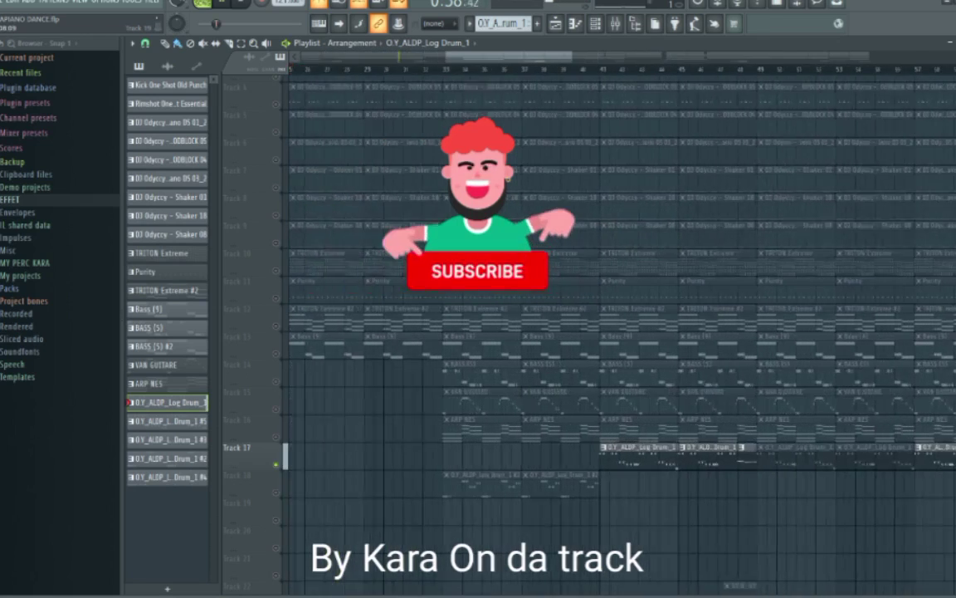
{"action": "left_click_drag", "start_coordinate": [387, 70], "coordinate": [494, 70]}
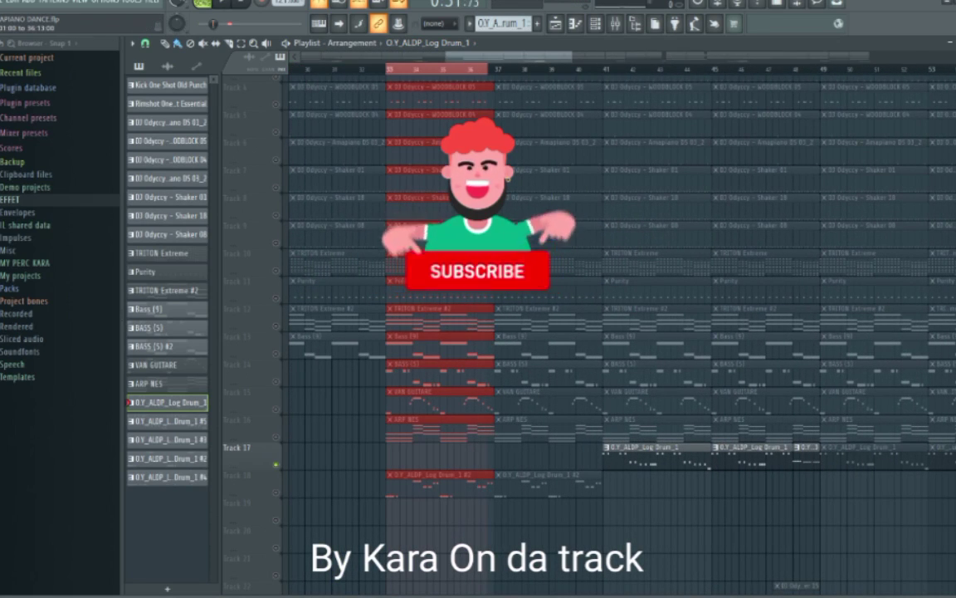
{"action": "left_click", "coordinate": [236, 475]}
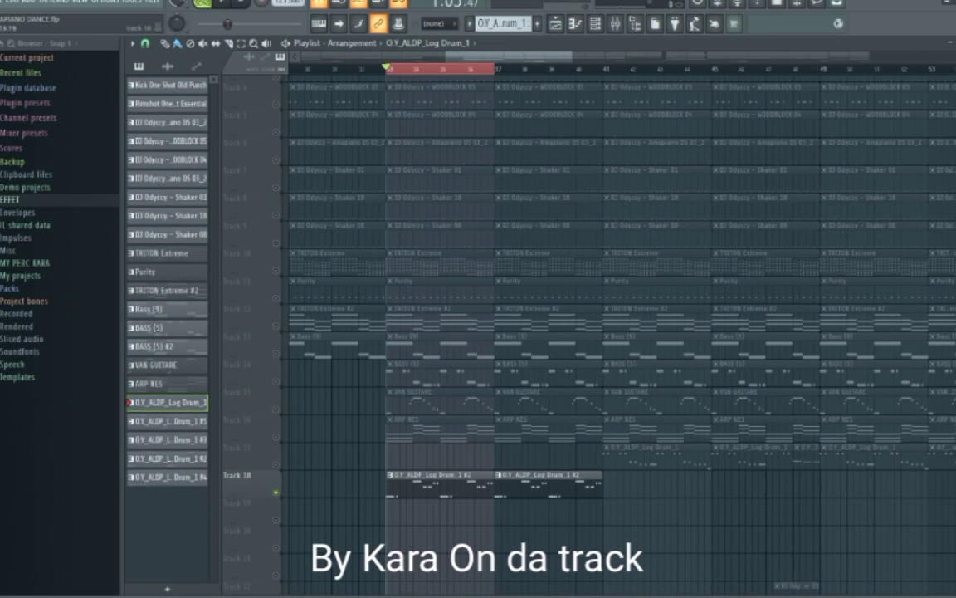
Step: Review the O.Y_ALDP_Log Drum_1 #2 pattern's notes in the piano roll and return to the playlist
{"action": "double_click", "coordinate": [438, 483]}
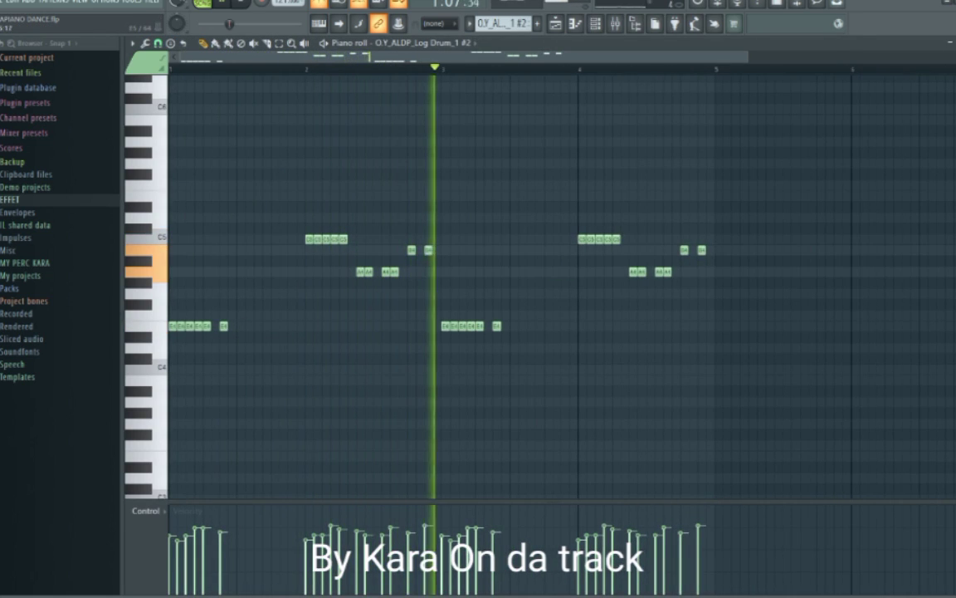
{"action": "scroll", "coordinate": [573, 228], "scroll_direction": "down", "scroll_amount": 3}
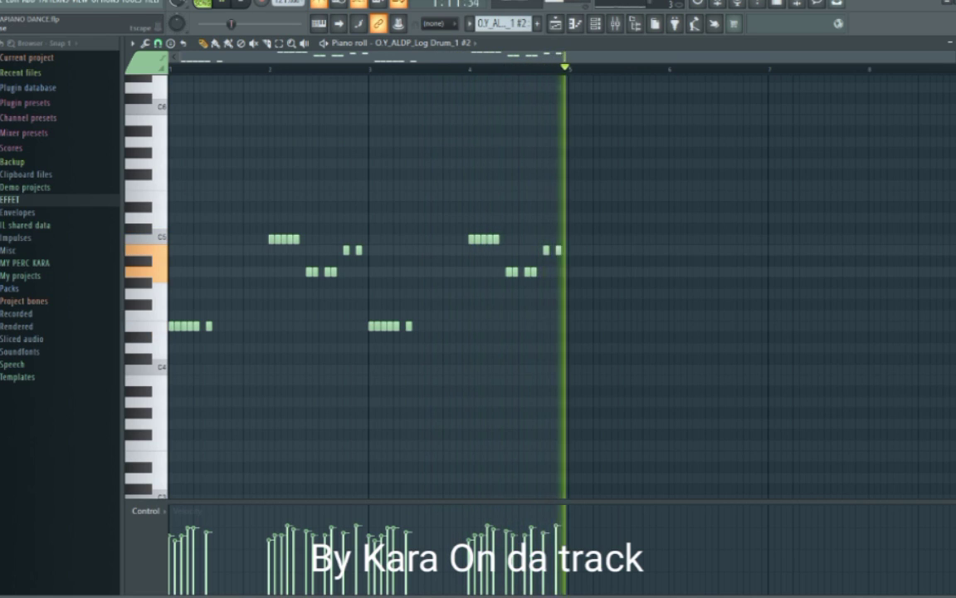
{"action": "key", "text": "F6"}
{"action": "key", "text": "F5"}
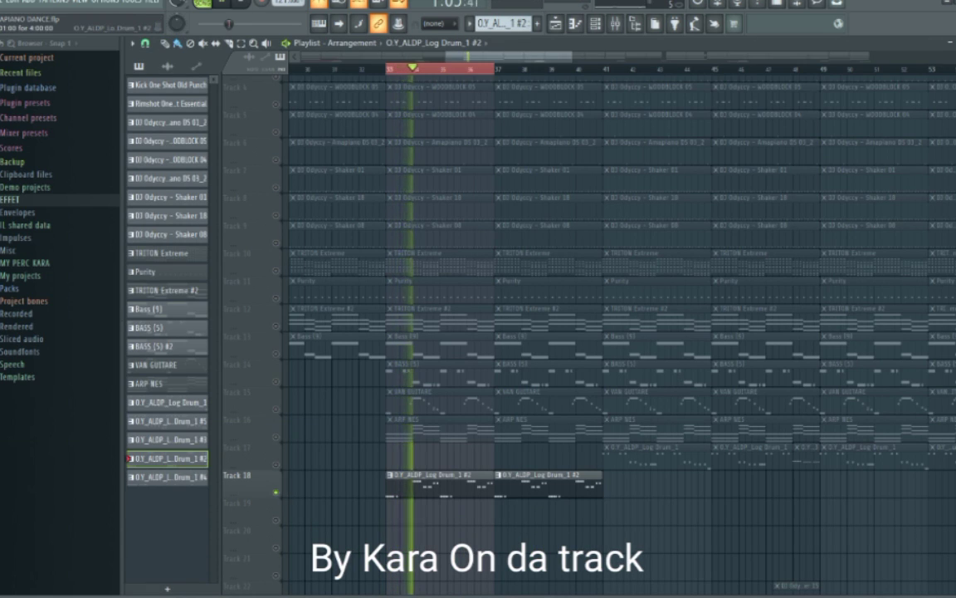
Step: Unmute Track 17 alongside Track 18 and examine where the log drum clips sit across the arrangement
{"action": "scroll", "coordinate": [394, 429], "scroll_direction": "down", "scroll_amount": 4}
{"action": "scroll", "coordinate": [507, 322], "scroll_direction": "up", "scroll_amount": 4}
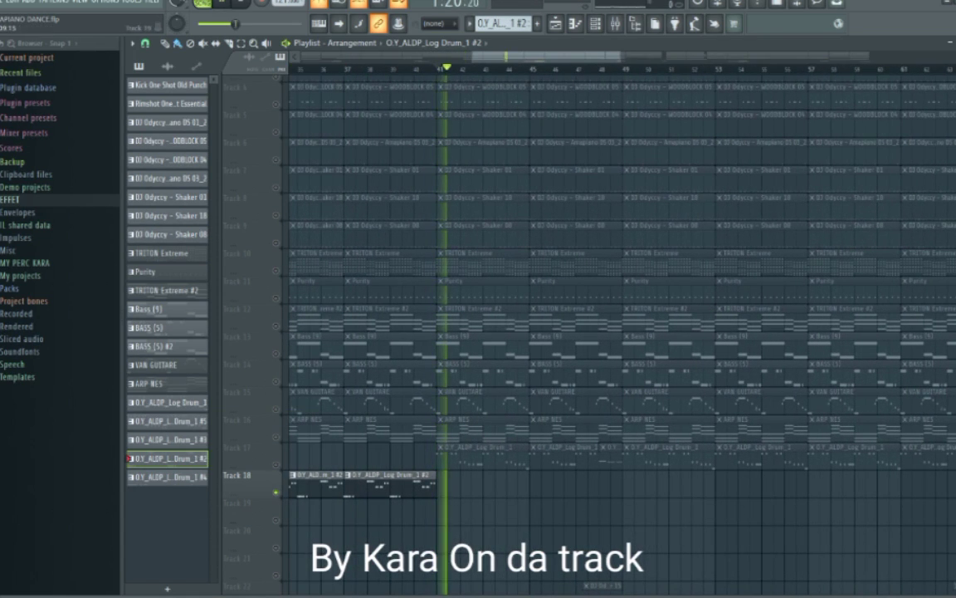
{"action": "left_click", "coordinate": [276, 464]}
{"action": "scroll", "coordinate": [390, 485], "scroll_direction": "down", "scroll_amount": 2}
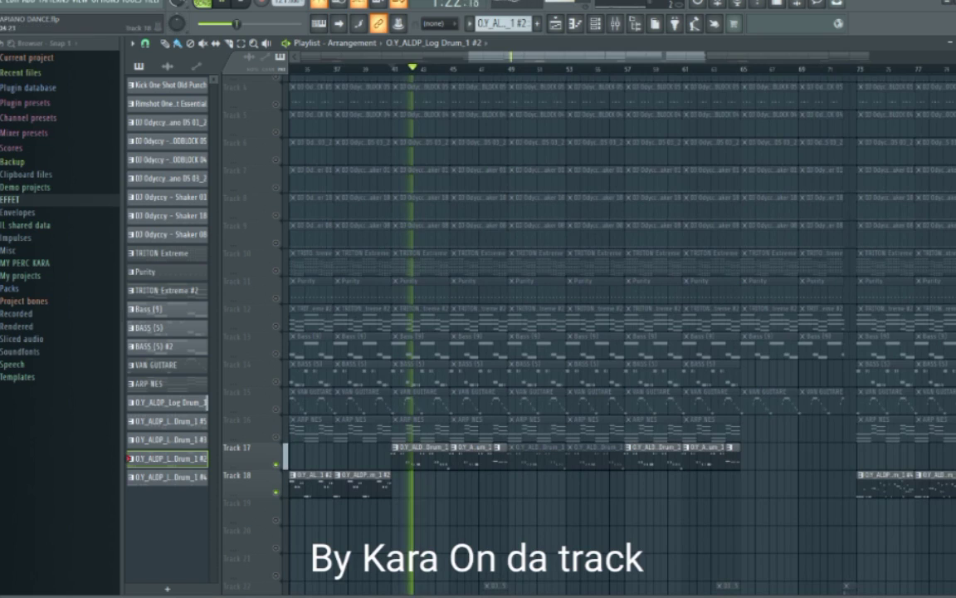
{"action": "scroll", "coordinate": [531, 485], "scroll_direction": "up", "scroll_amount": 2}
{"action": "scroll", "coordinate": [394, 485], "scroll_direction": "down", "scroll_amount": 4}
{"action": "scroll", "coordinate": [625, 486], "scroll_direction": "down", "scroll_amount": 3}
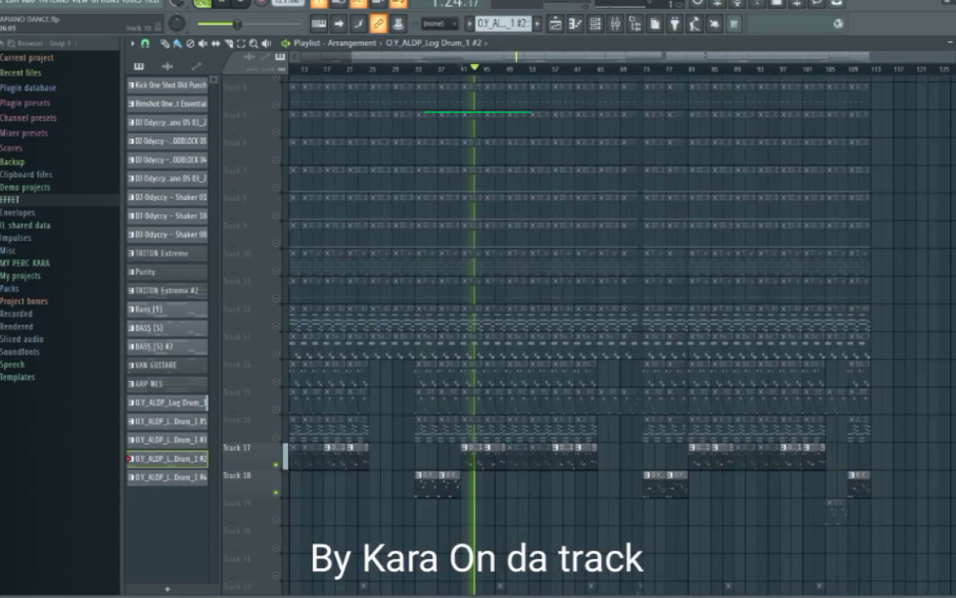
{"action": "scroll", "coordinate": [631, 486], "scroll_direction": "up", "scroll_amount": 5}
{"action": "scroll", "coordinate": [626, 485], "scroll_direction": "down", "scroll_amount": 3}
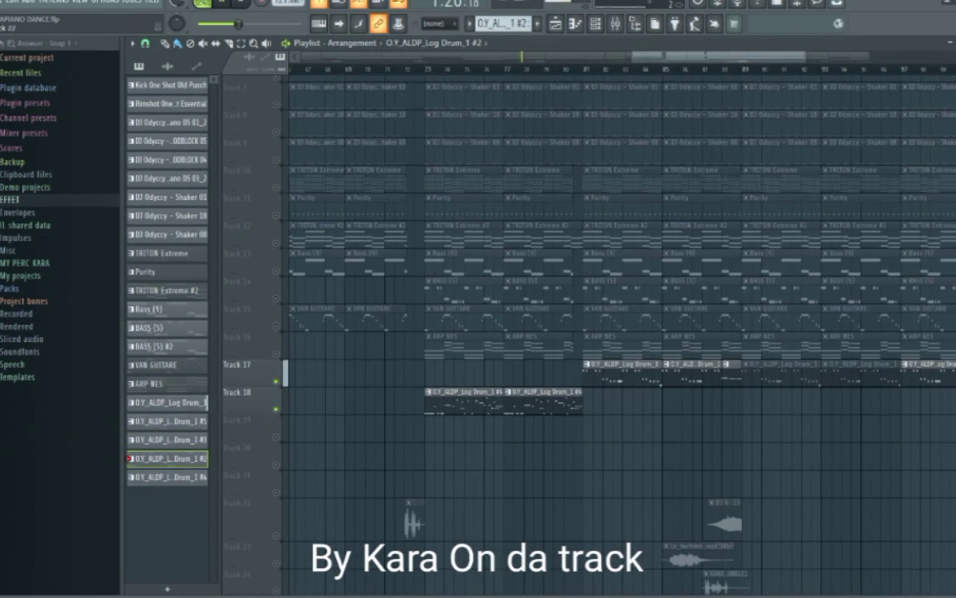
Step: Solo Track 22 to hear its audio clip before bar 73, unmute Track 18 and resume playback
{"action": "right_click", "coordinate": [275, 536]}
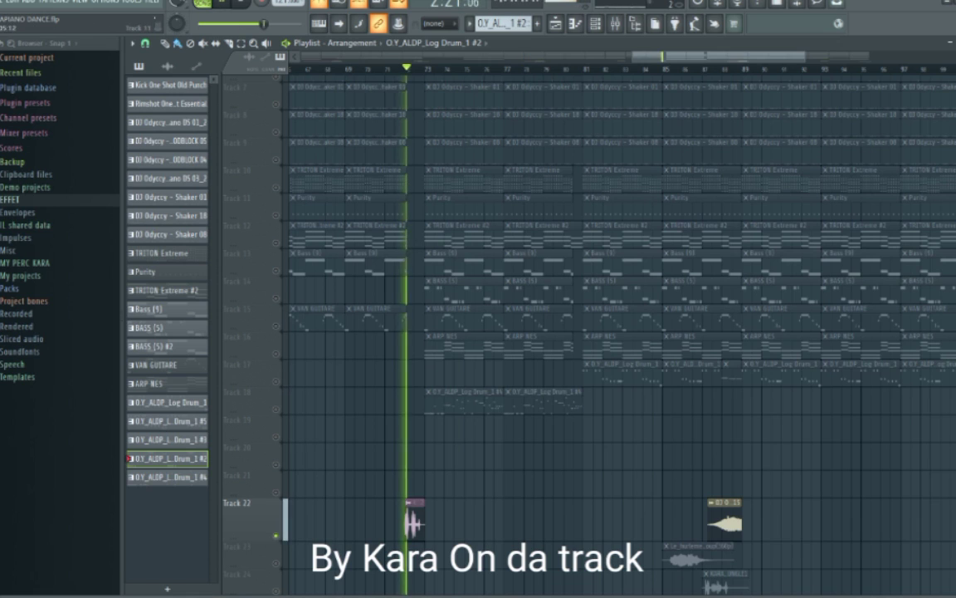
{"action": "scroll", "coordinate": [361, 465], "scroll_direction": "up", "scroll_amount": 6}
{"action": "scroll", "coordinate": [362, 465], "scroll_direction": "down", "scroll_amount": 7}
{"action": "scroll", "coordinate": [361, 486], "scroll_direction": "up", "scroll_amount": 3}
{"action": "key", "text": "space"}
{"action": "left_click", "coordinate": [276, 382]}
{"action": "key", "text": "space"}
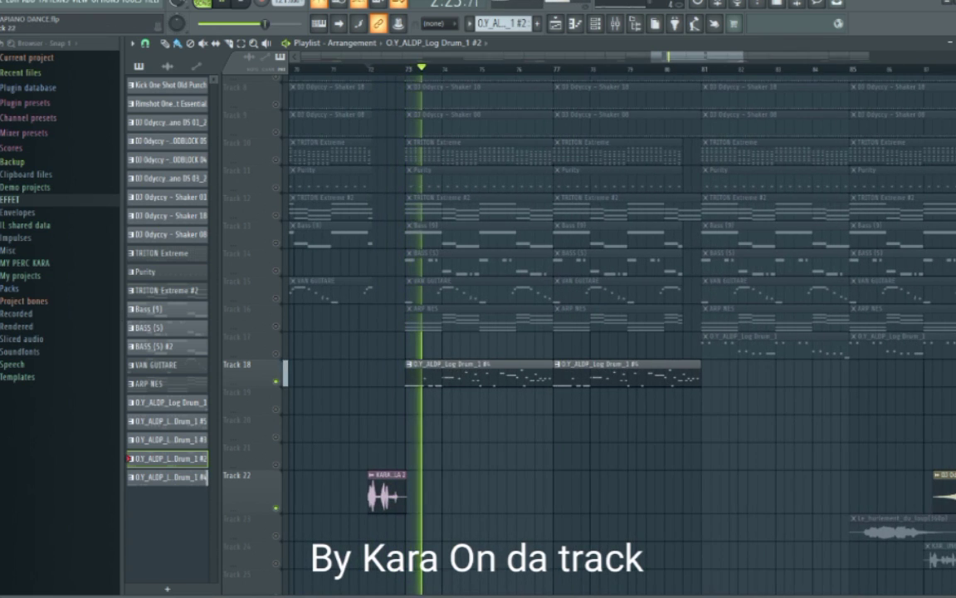
Step: Mute Track 22 and loop bars 73 to 77 around the first O.Y_ALDP_Log Drum_1 #4 clip
{"action": "left_click", "coordinate": [276, 508]}
{"action": "scroll", "coordinate": [448, 485], "scroll_direction": "up", "scroll_amount": 3}
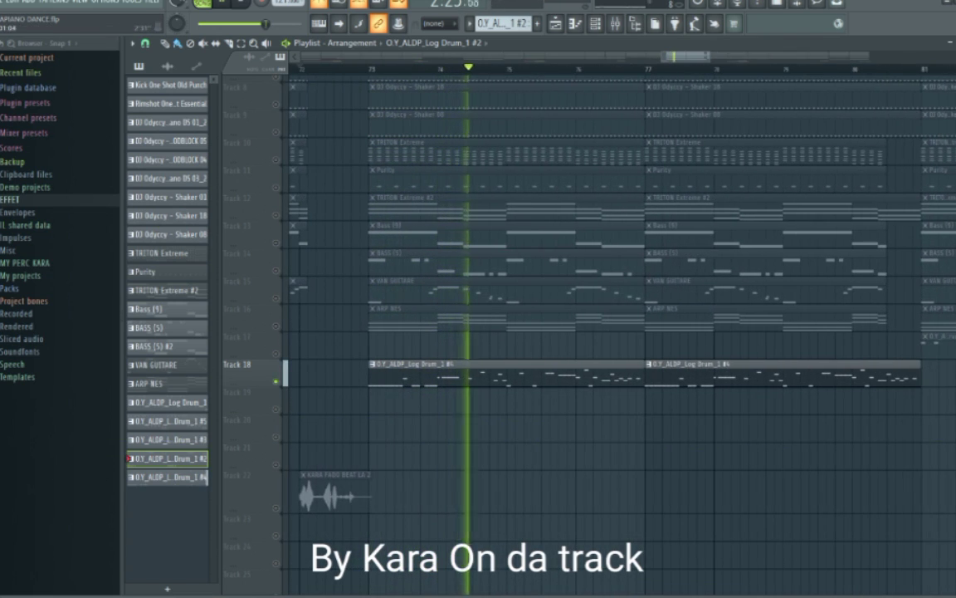
{"action": "left_click_drag", "start_coordinate": [550, 69], "coordinate": [370, 70]}
{"action": "left_click", "coordinate": [515, 374]}
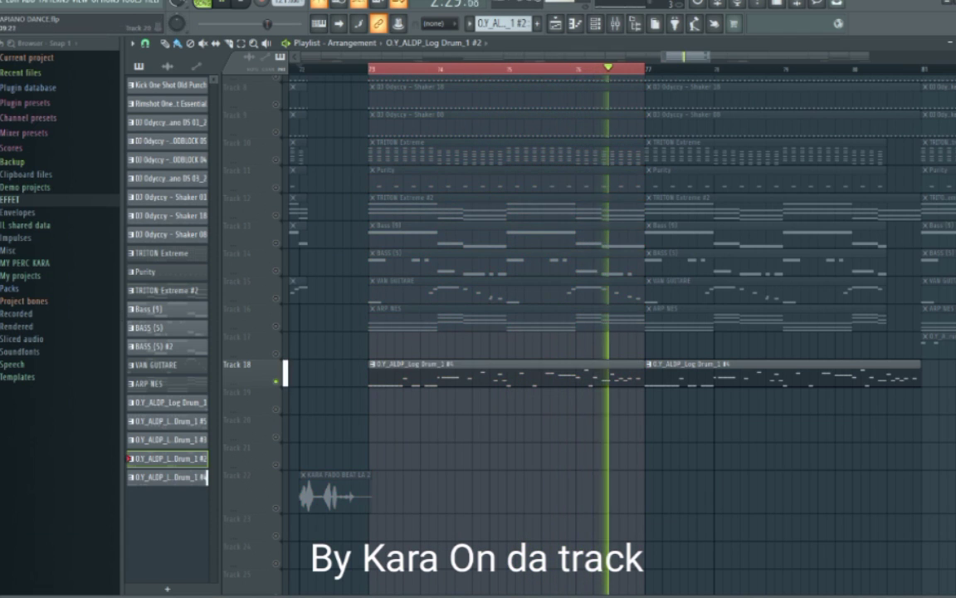
Step: Review the O.Y_ALDP_Log Drum_1 #4 pattern's notes in the piano roll and return to the playlist
{"action": "double_click", "coordinate": [448, 374]}
{"action": "scroll", "coordinate": [334, 345], "scroll_direction": "up", "scroll_amount": 2}
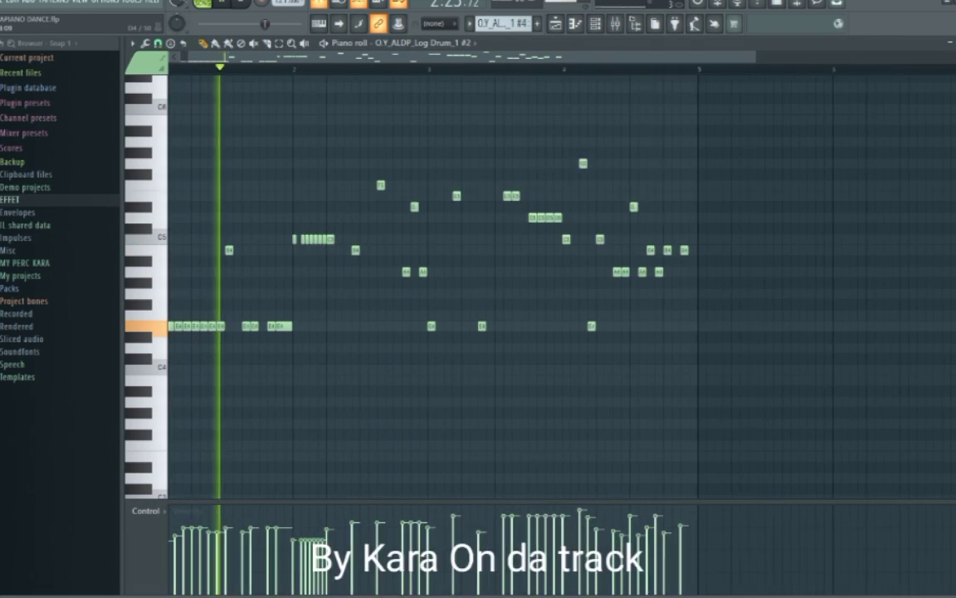
{"action": "scroll", "coordinate": [333, 345], "scroll_direction": "down", "scroll_amount": 1}
{"action": "scroll", "coordinate": [333, 345], "scroll_direction": "up", "scroll_amount": 1}
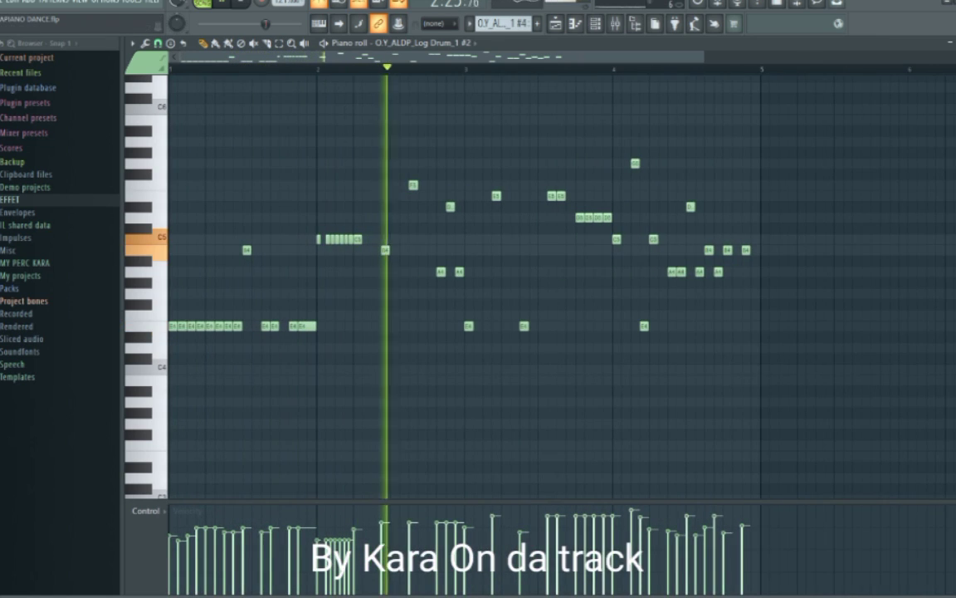
{"action": "scroll", "coordinate": [606, 287], "scroll_direction": "down", "scroll_amount": 1}
{"action": "scroll", "coordinate": [606, 287], "scroll_direction": "up", "scroll_amount": 3}
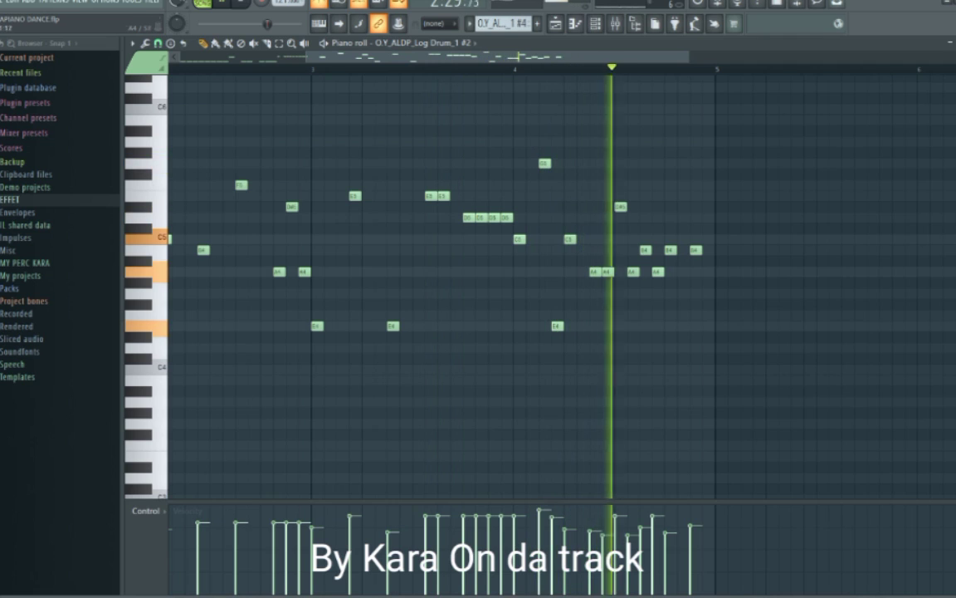
{"action": "key", "text": "F6"}
{"action": "key", "text": "F5"}
Step: Solo Track 1, unmute Tracks 2 to 9 and play the drum and shaker group from the song start
{"action": "scroll", "coordinate": [607, 455], "scroll_direction": "down", "scroll_amount": 3}
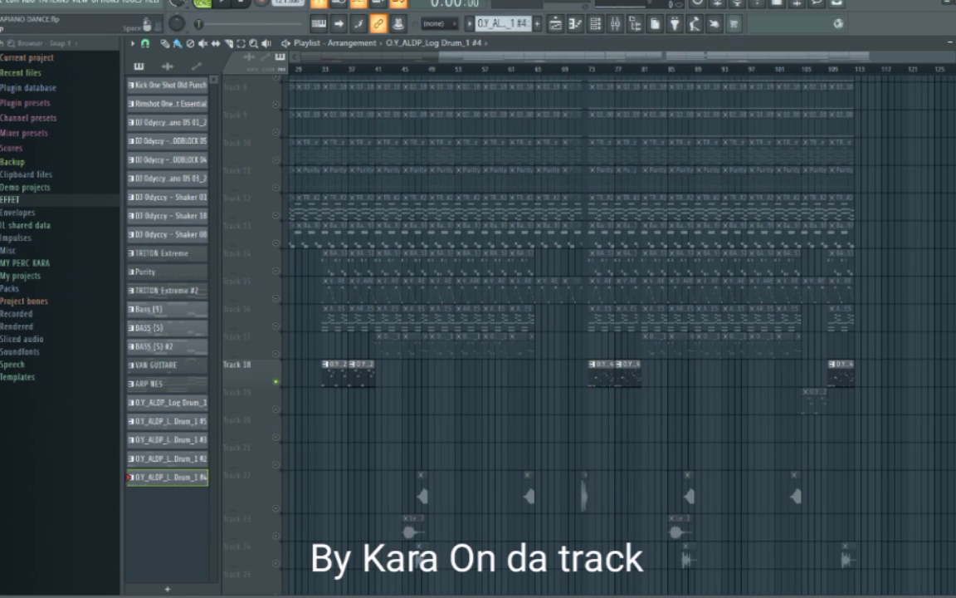
{"action": "scroll", "coordinate": [572, 333], "scroll_direction": "up", "scroll_amount": 5}
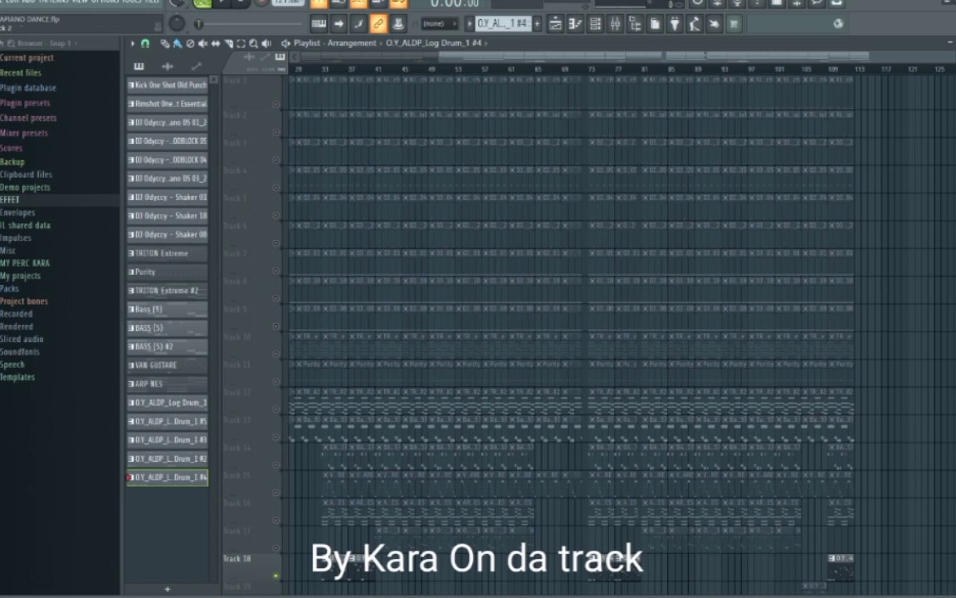
{"action": "left_click", "coordinate": [275, 105]}
{"action": "left_click", "coordinate": [275, 131]}
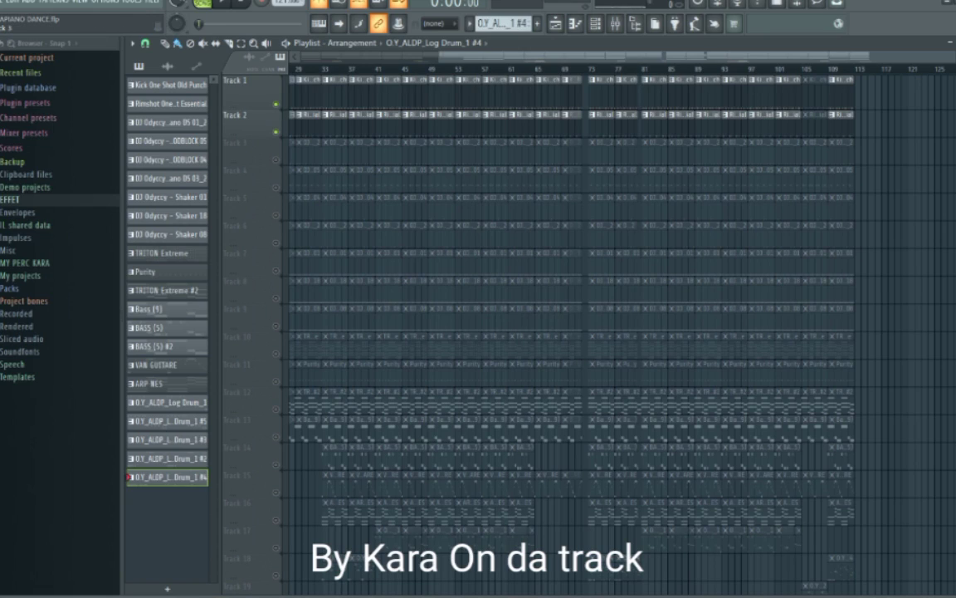
{"action": "left_click", "coordinate": [276, 158]}
{"action": "left_click", "coordinate": [275, 186]}
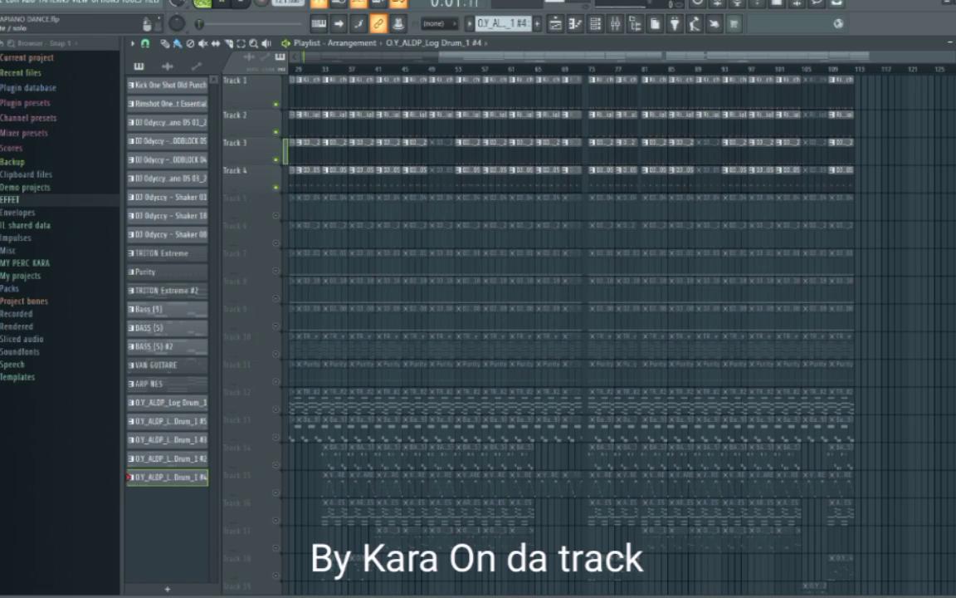
{"action": "left_click", "coordinate": [276, 215]}
{"action": "left_click", "coordinate": [276, 243]}
{"action": "left_click", "coordinate": [276, 270]}
{"action": "left_click", "coordinate": [276, 298]}
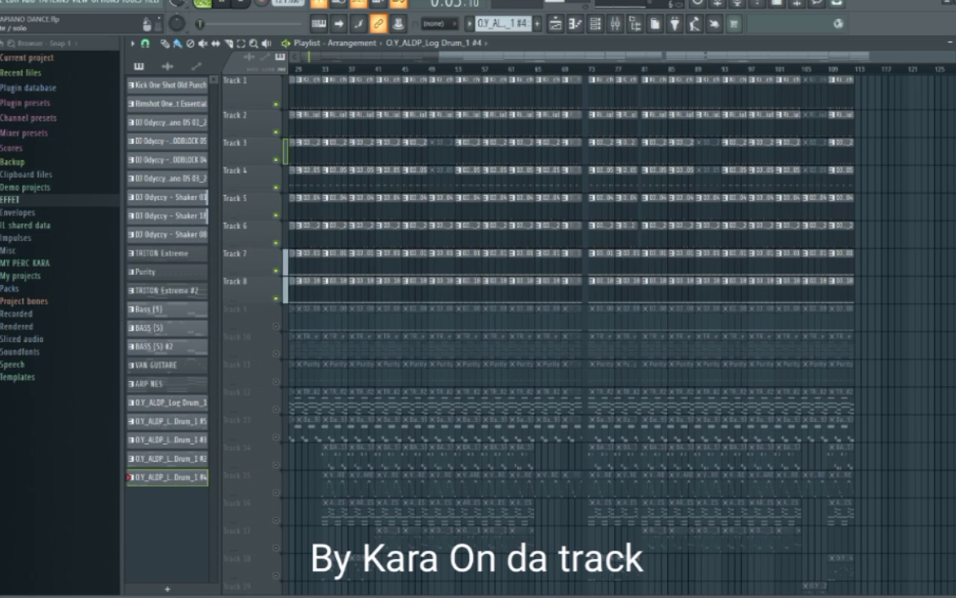
{"action": "left_click", "coordinate": [276, 326]}
Step: Examine the percussion clips on Tracks 1 to 9 around bars 9 to 25 during playback
{"action": "scroll", "coordinate": [274, 324], "scroll_direction": "up", "scroll_amount": 5}
{"action": "scroll", "coordinate": [419, 289], "scroll_direction": "down", "scroll_amount": 6}
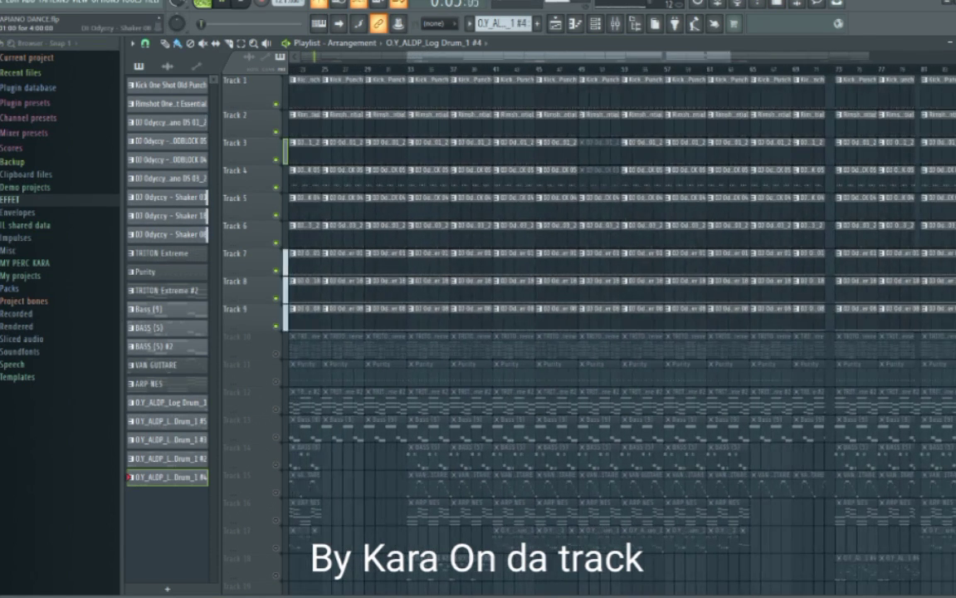
{"action": "scroll", "coordinate": [581, 315], "scroll_direction": "up", "scroll_amount": 3}
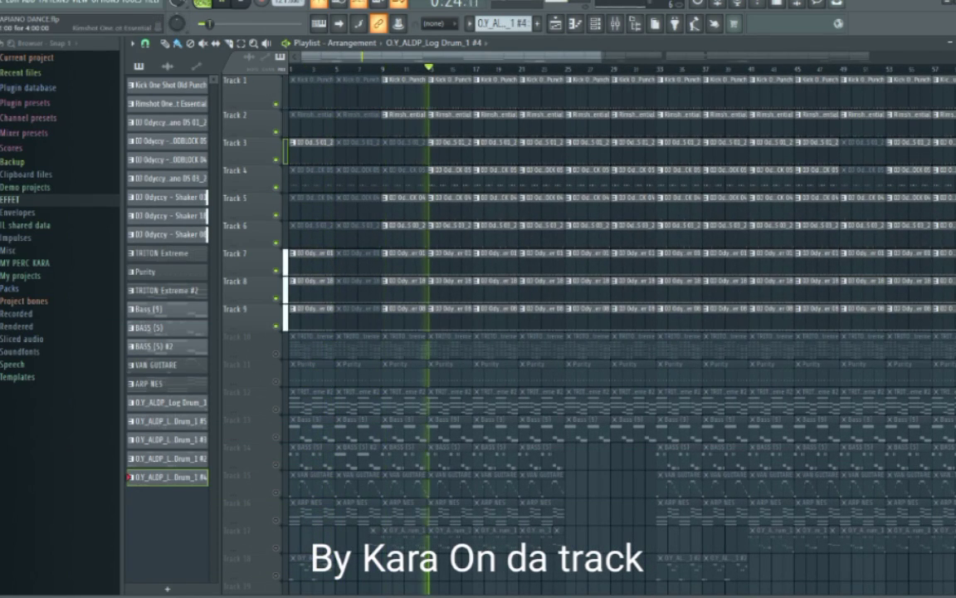
{"action": "scroll", "coordinate": [415, 291], "scroll_direction": "up", "scroll_amount": 1}
{"action": "scroll", "coordinate": [415, 290], "scroll_direction": "down", "scroll_amount": 2}
{"action": "scroll", "coordinate": [415, 290], "scroll_direction": "up", "scroll_amount": 3}
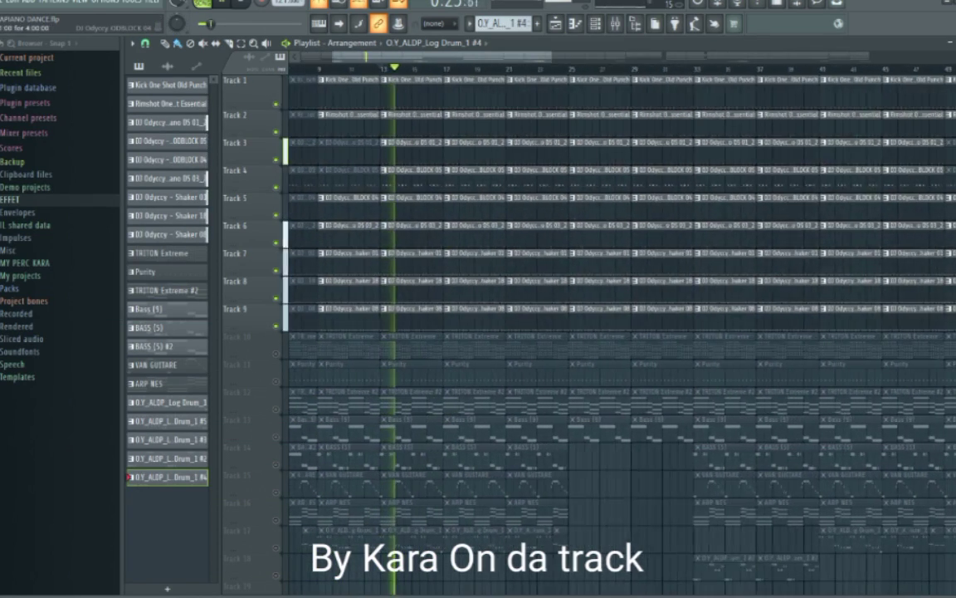
{"action": "scroll", "coordinate": [402, 291], "scroll_direction": "up", "scroll_amount": 5}
{"action": "scroll", "coordinate": [402, 290], "scroll_direction": "down", "scroll_amount": 3}
{"action": "scroll", "coordinate": [402, 291], "scroll_direction": "up", "scroll_amount": 1}
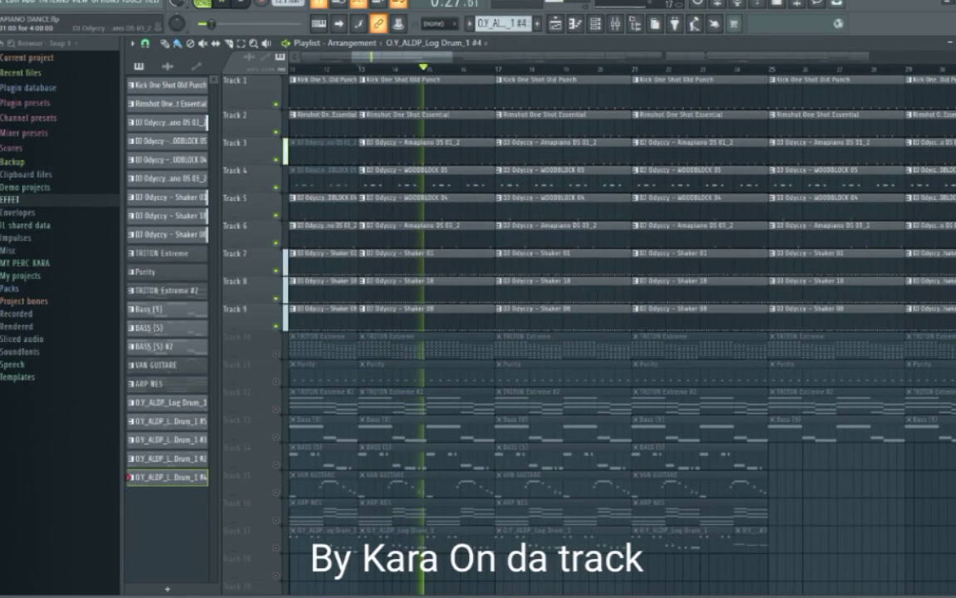
{"action": "scroll", "coordinate": [402, 291], "scroll_direction": "up", "scroll_amount": 2}
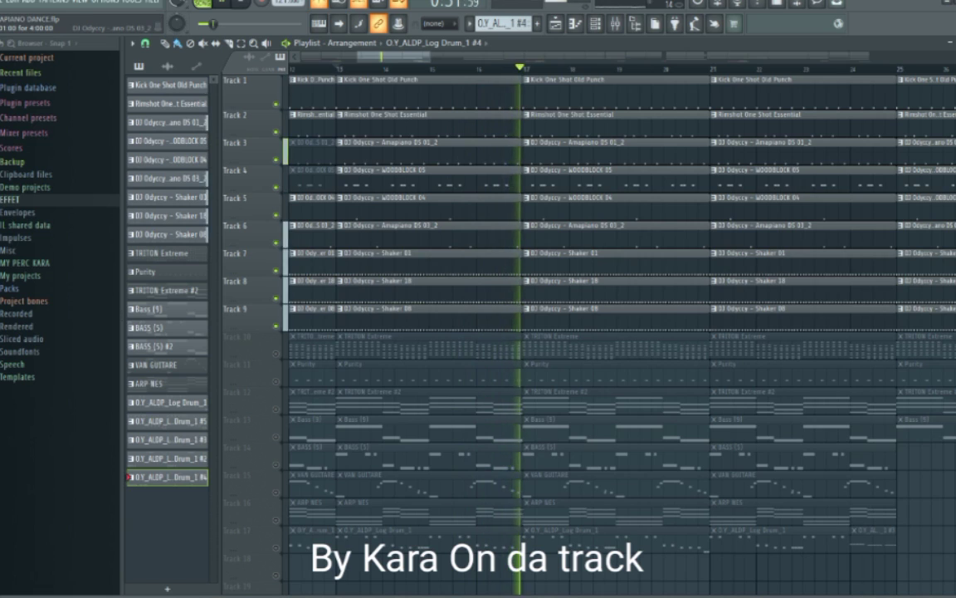
Step: Stop playback, solo Track 10 and unmute Tracks 11 to 17 to isolate the melodic, bass and log drum parts
{"action": "scroll", "coordinate": [431, 290], "scroll_direction": "down", "scroll_amount": 6}
{"action": "scroll", "coordinate": [431, 290], "scroll_direction": "down", "scroll_amount": 3}
{"action": "key", "text": "space"}
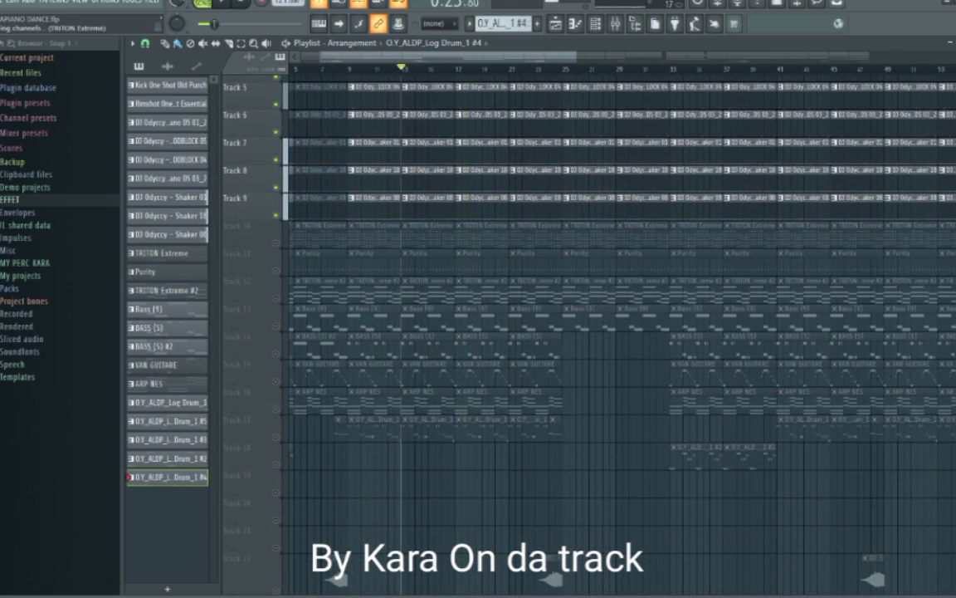
{"action": "right_click", "coordinate": [276, 243]}
{"action": "left_click", "coordinate": [275, 271]}
{"action": "left_click", "coordinate": [276, 299]}
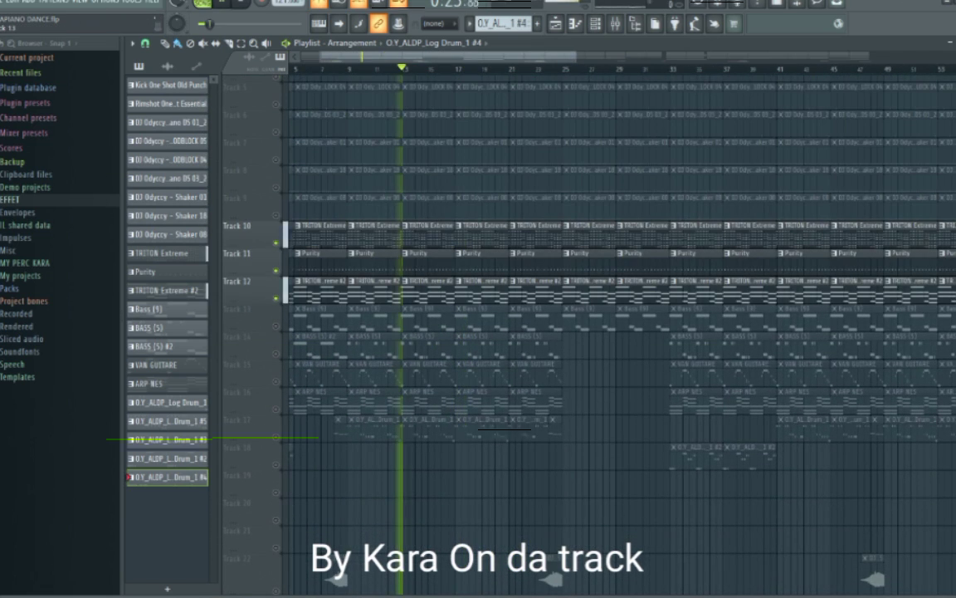
{"action": "left_click", "coordinate": [276, 326]}
{"action": "left_click", "coordinate": [276, 354]}
{"action": "left_click", "coordinate": [276, 381]}
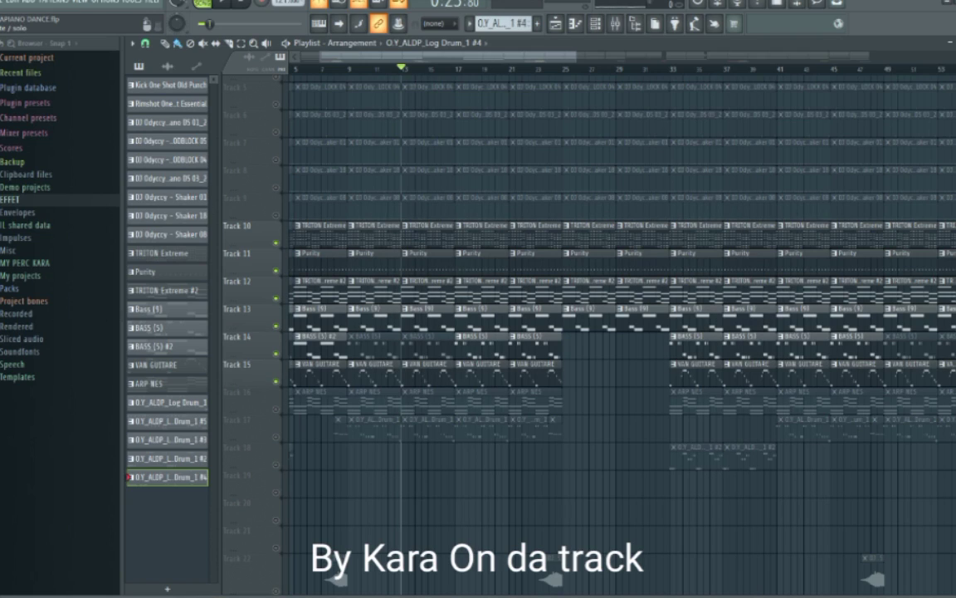
{"action": "left_click", "coordinate": [276, 409]}
{"action": "left_click", "coordinate": [276, 437]}
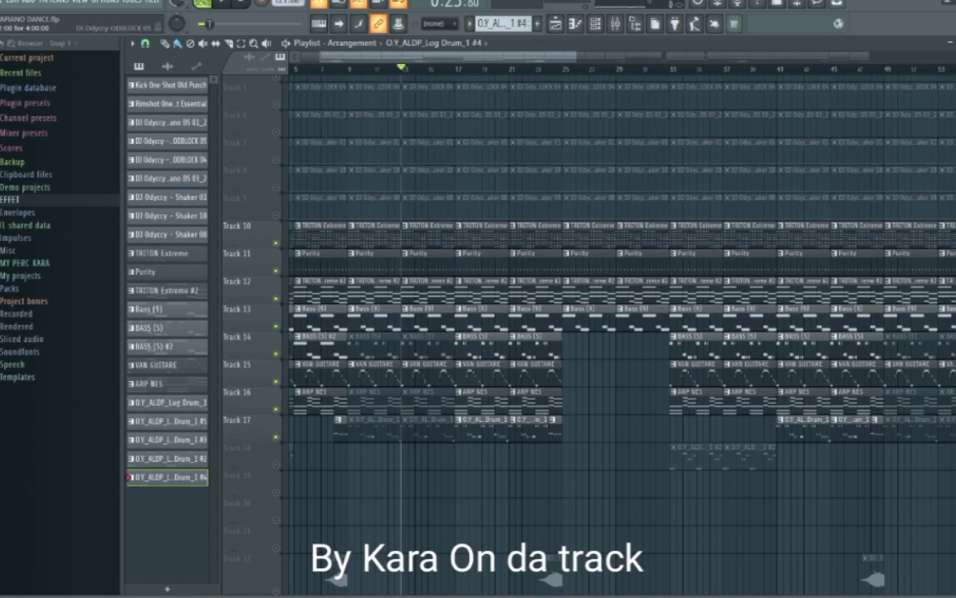
Step: Play the melodic and bass group from bar 13 and unmute Track 18 alongside it
{"action": "scroll", "coordinate": [311, 437], "scroll_direction": "down", "scroll_amount": 3}
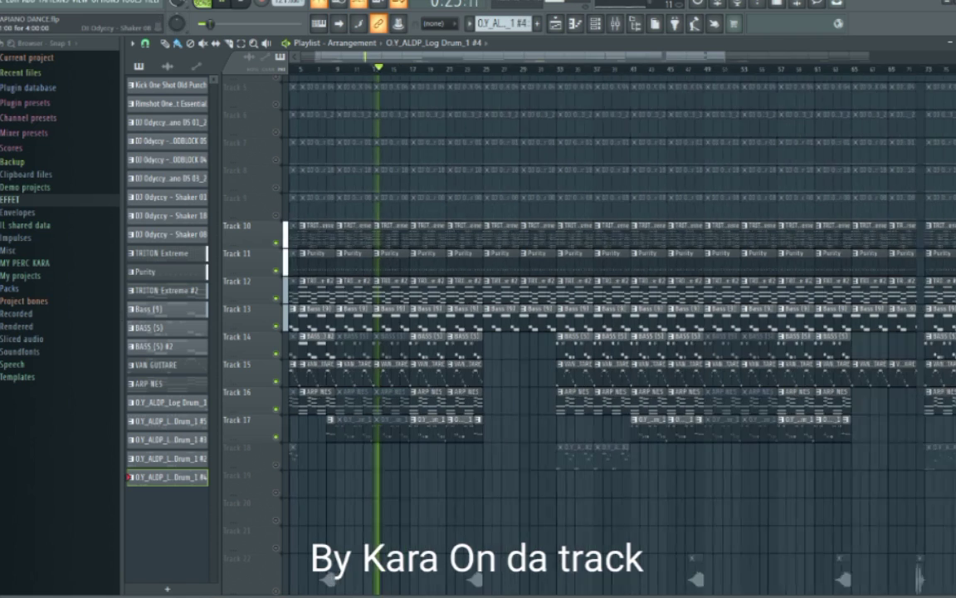
{"action": "scroll", "coordinate": [374, 415], "scroll_direction": "up", "scroll_amount": 5}
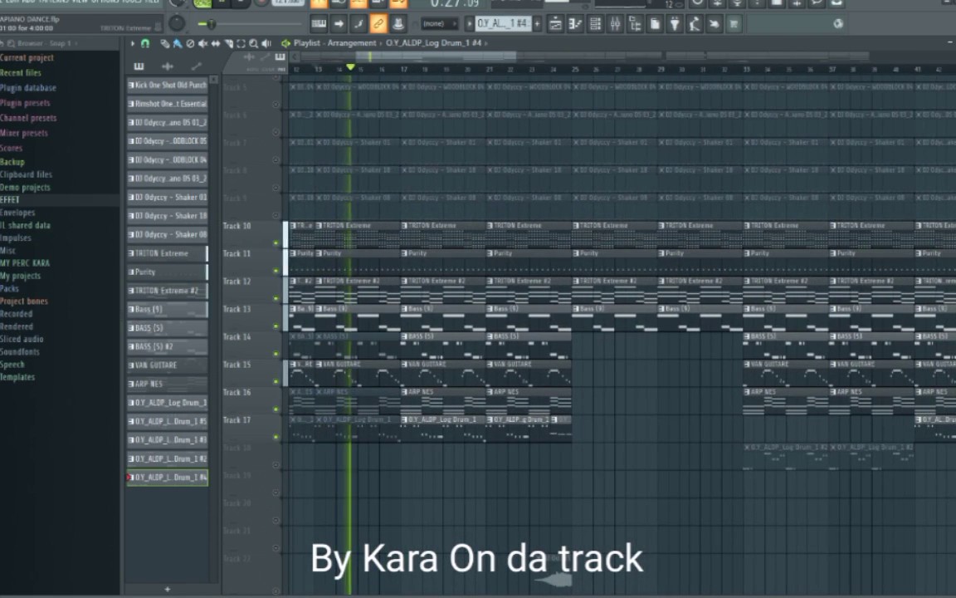
{"action": "scroll", "coordinate": [429, 427], "scroll_direction": "down", "scroll_amount": 3}
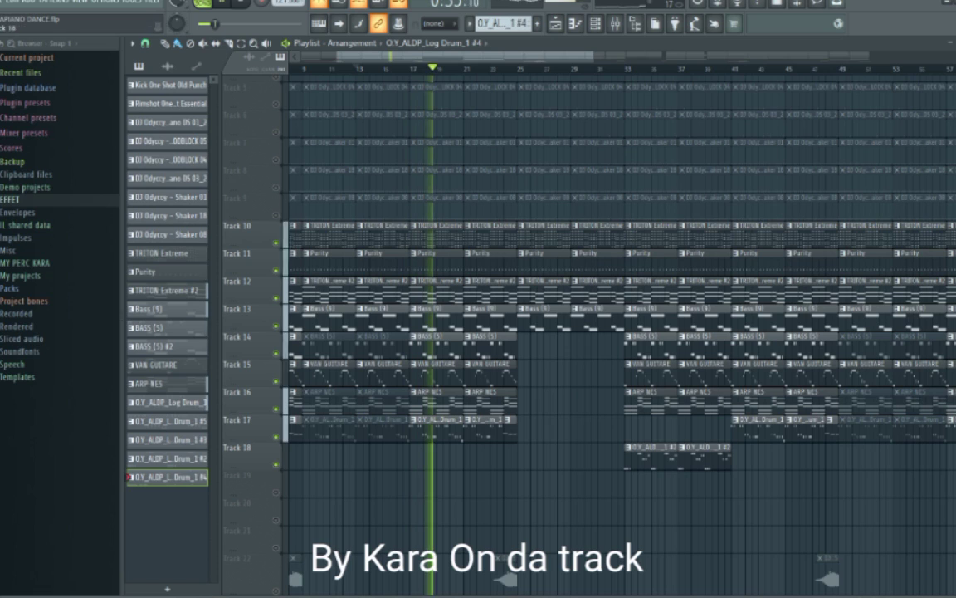
{"action": "scroll", "coordinate": [619, 332], "scroll_direction": "down", "scroll_amount": 3}
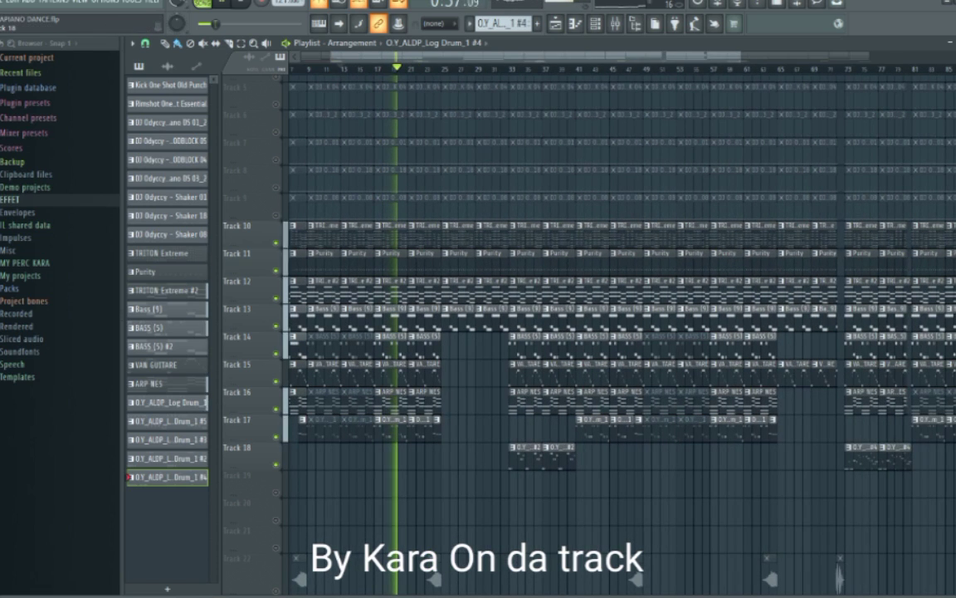
Step: Unmute the remaining percussion and audio clip tracks and return playback to the start of the arrangement
{"action": "scroll", "coordinate": [619, 332], "scroll_direction": "down", "scroll_amount": 4}
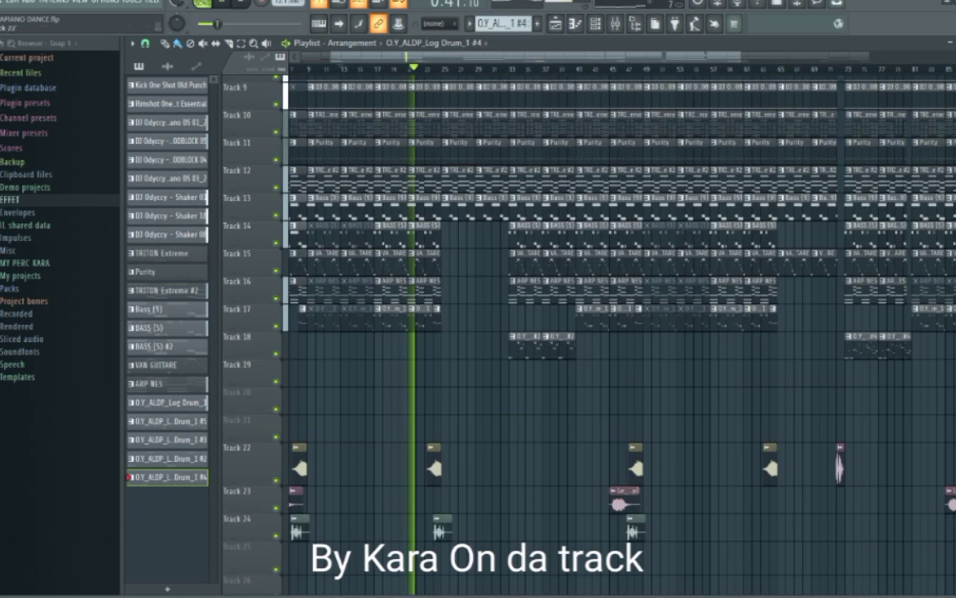
{"action": "scroll", "coordinate": [619, 332], "scroll_direction": "down", "scroll_amount": 2}
{"action": "left_click", "coordinate": [353, 69]}
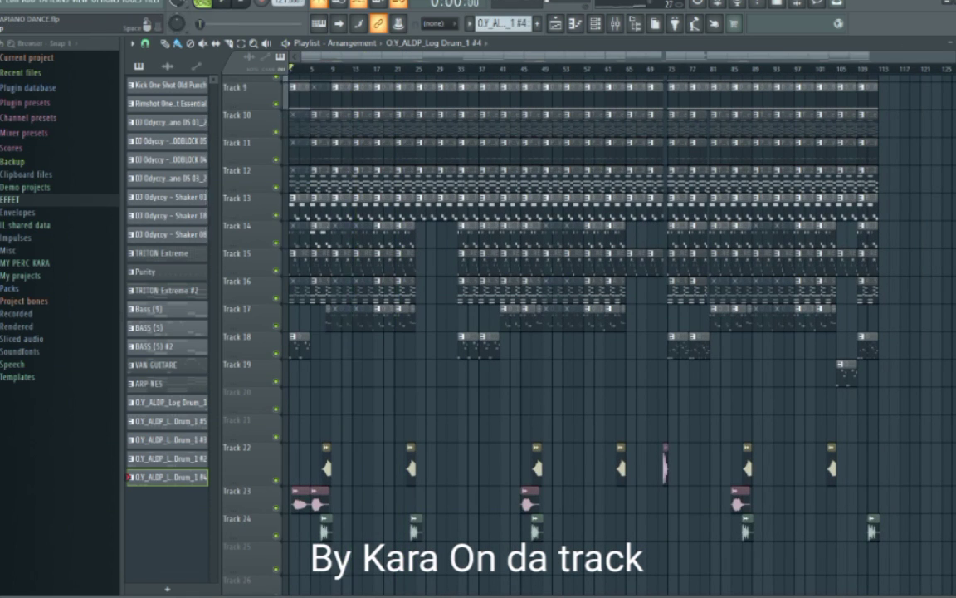
{"action": "left_click", "coordinate": [514, 596]}
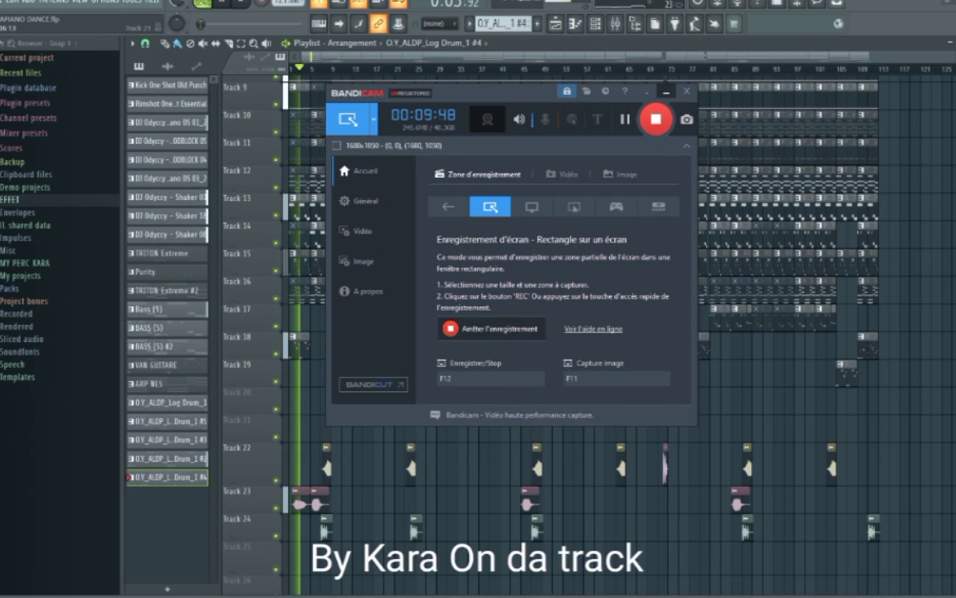
{"action": "left_click", "coordinate": [666, 92]}
{"action": "scroll", "coordinate": [298, 465], "scroll_direction": "up", "scroll_amount": 8}
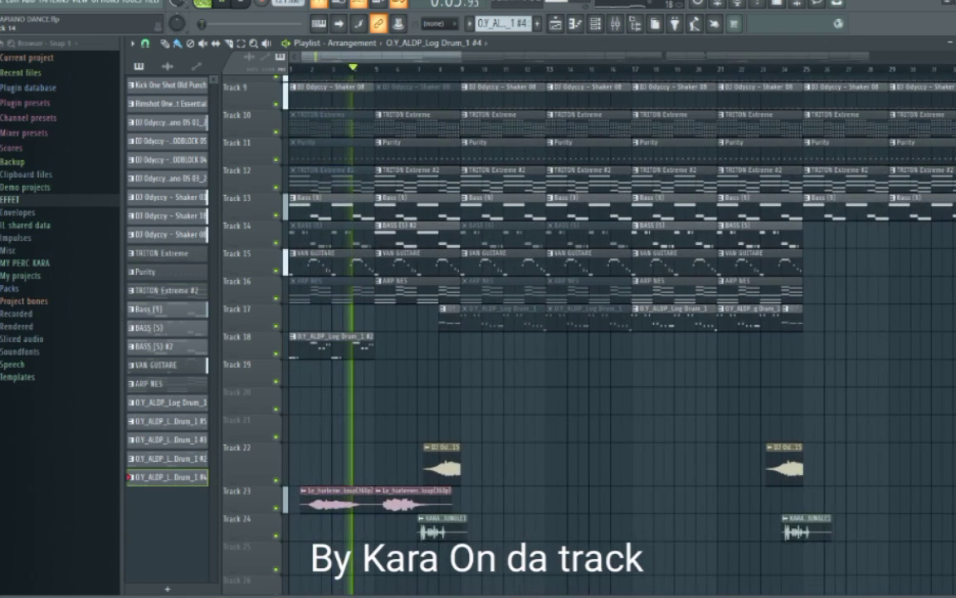
{"action": "scroll", "coordinate": [297, 465], "scroll_direction": "down", "scroll_amount": 3}
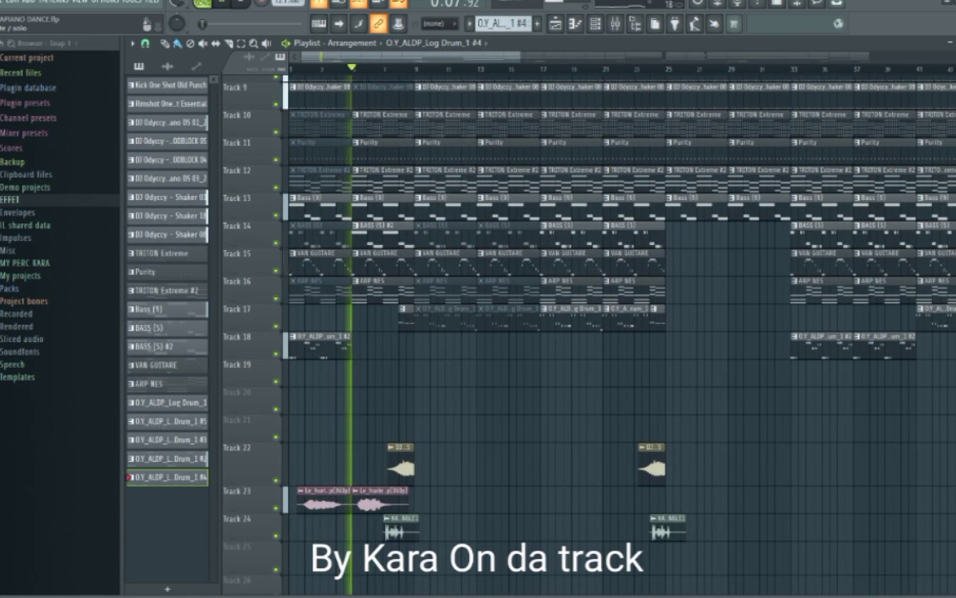
{"action": "scroll", "coordinate": [297, 465], "scroll_direction": "down", "scroll_amount": 5}
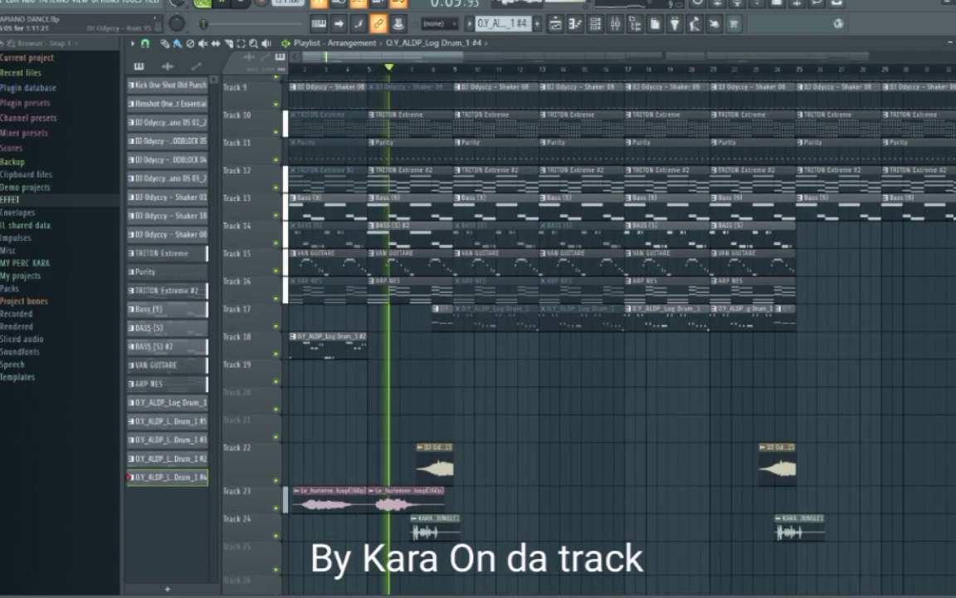